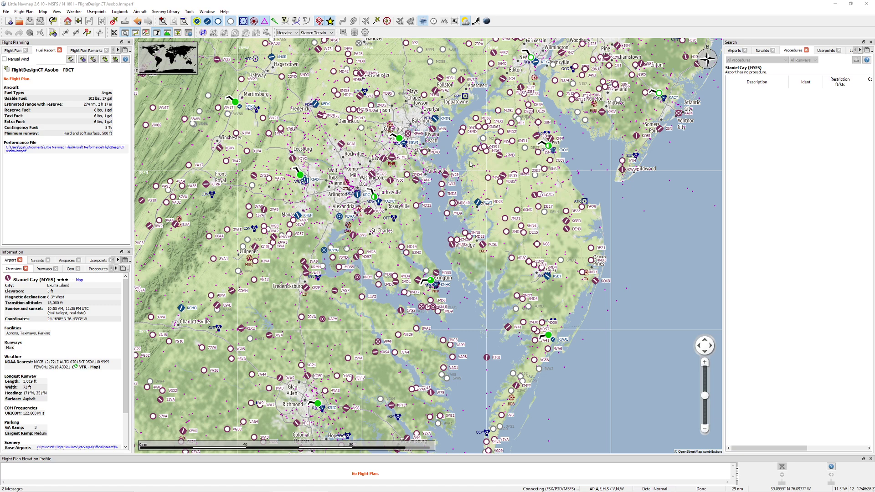
# Look over the airports and navaids along the US East Coast from Chesapeake Bay to Maine.
pyautogui.scroll(-2, 459, 165)
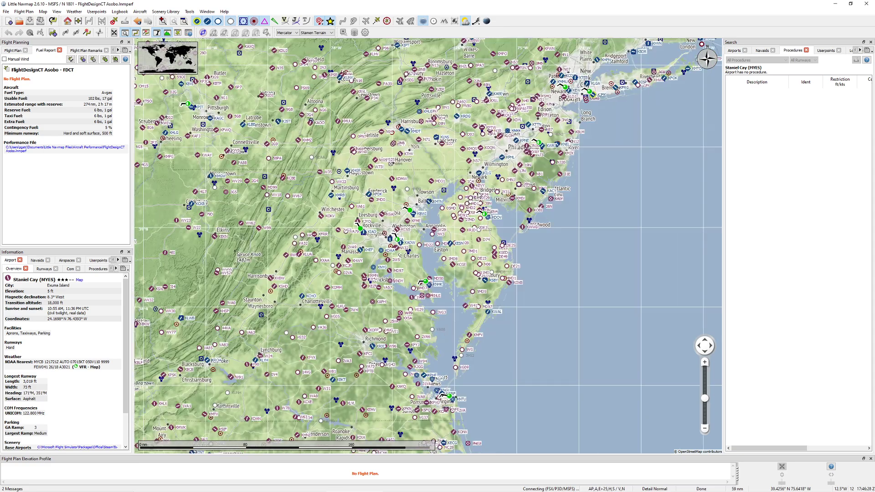
pyautogui.moveTo(477, 193); pyautogui.dragTo(321, 349)
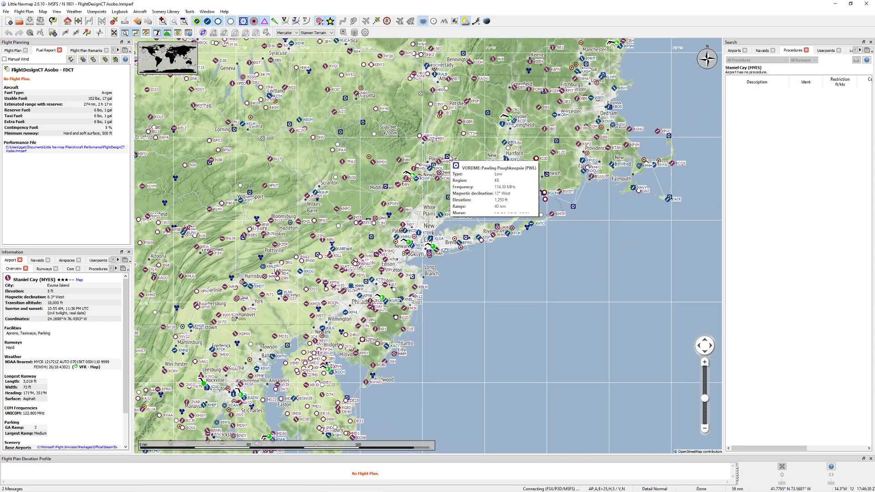
pyautogui.click(540, 219)
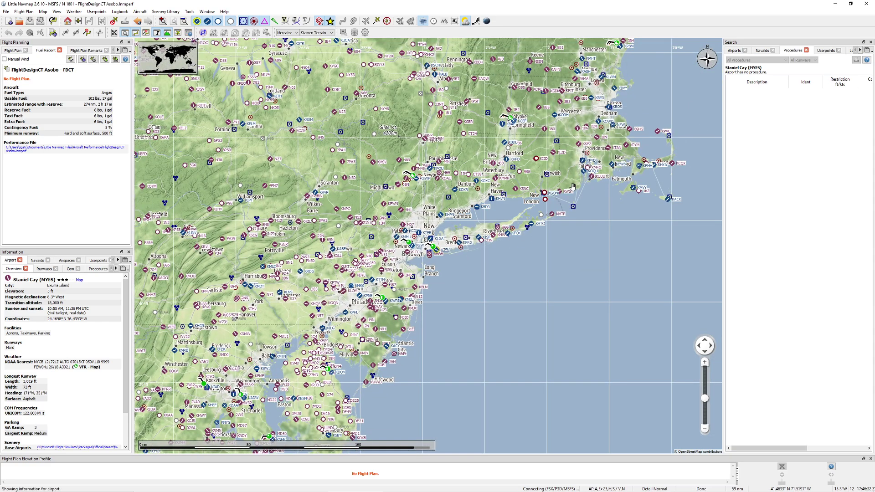
pyautogui.moveTo(573, 186); pyautogui.dragTo(515, 274)
pyautogui.click(422, 22)
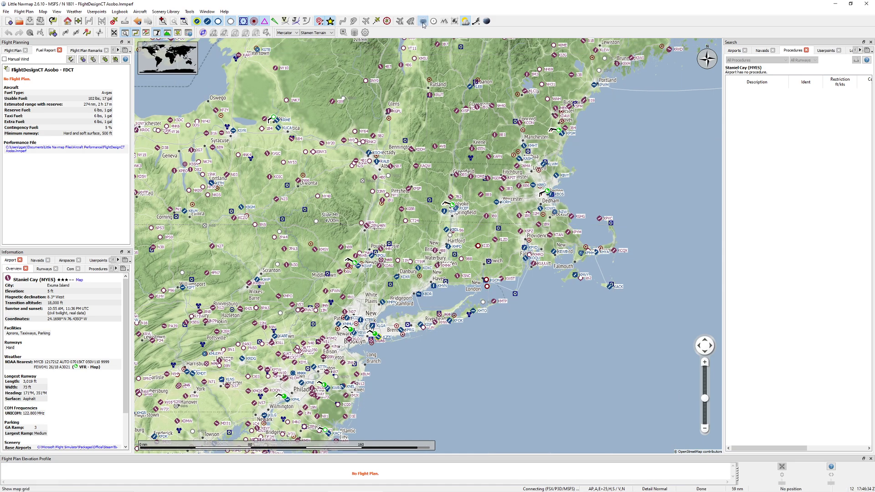
pyautogui.click(423, 23)
pyautogui.moveTo(535, 111); pyautogui.dragTo(431, 182)
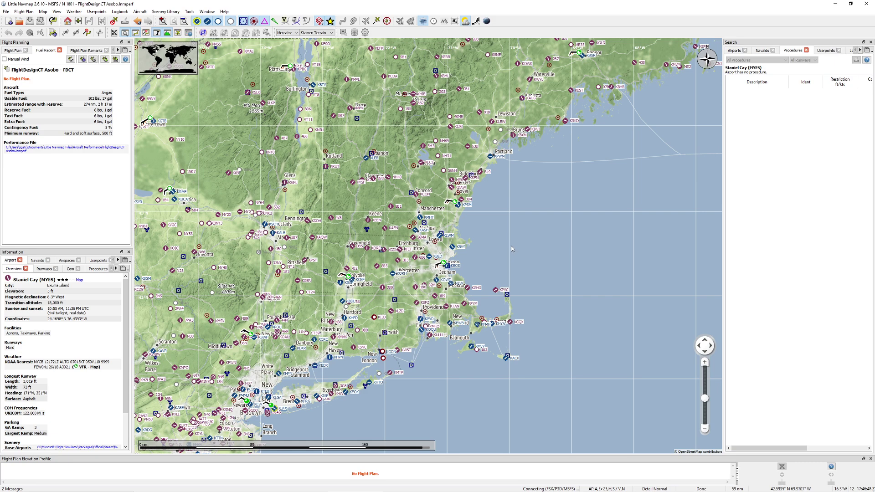
pyautogui.moveTo(309, 342); pyautogui.dragTo(383, 254)
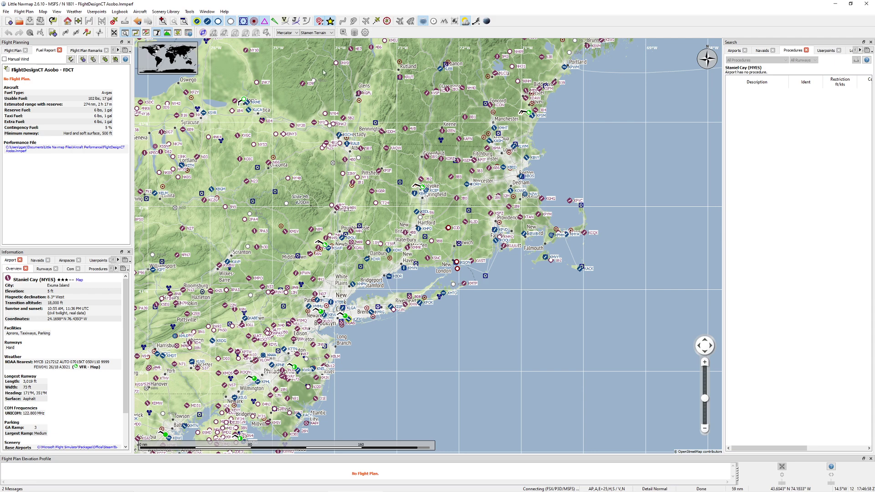
# Change the map theme to OpenStreetMap, keeping southern New England in view.
pyautogui.click(321, 33)
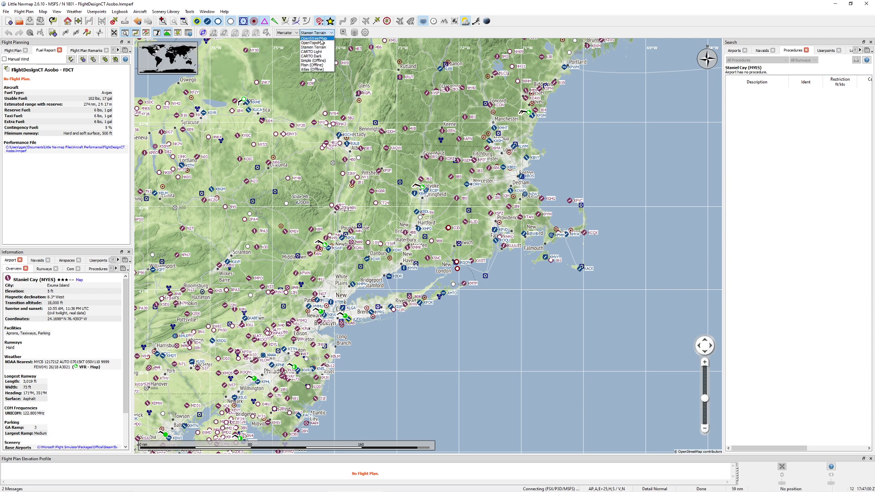
pyautogui.click(319, 38)
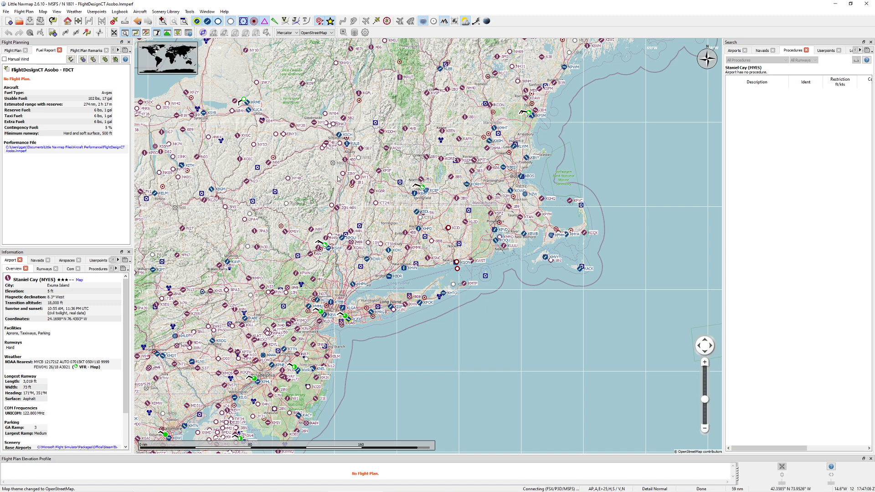
pyautogui.moveTo(333, 174); pyautogui.dragTo(352, 179)
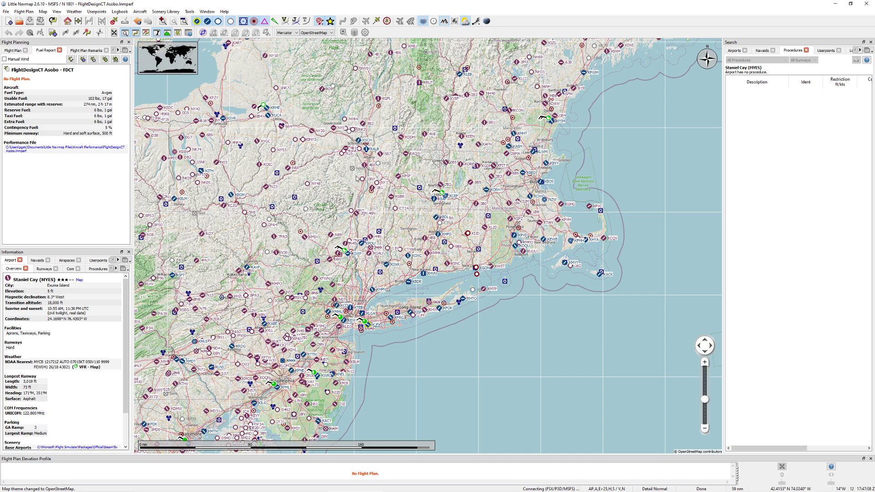
pyautogui.scroll(3, 440, 240)
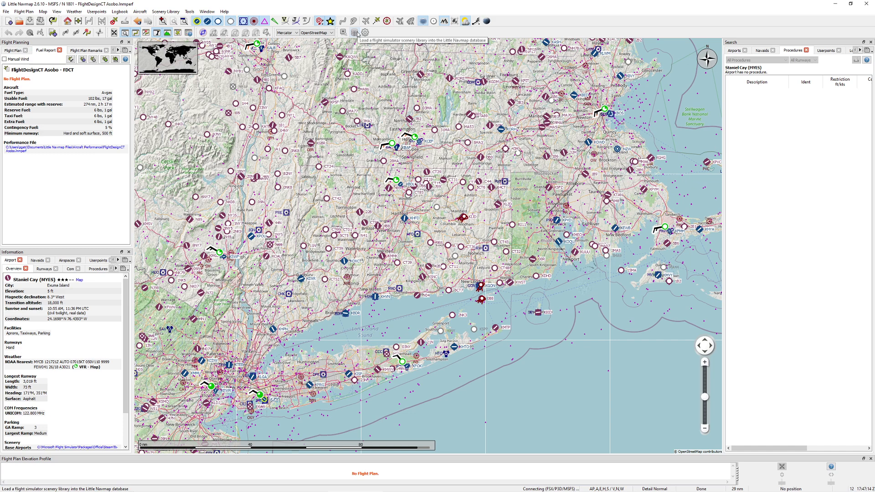
# Load the Microsoft Flight Simulator 2020 scenery library from its Packages base path and close the completed loading report.
pyautogui.click(357, 33)
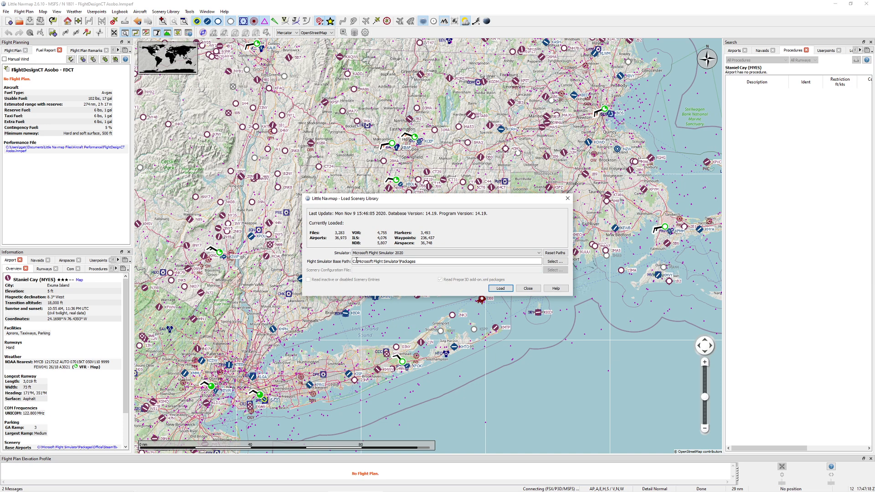
pyautogui.click(364, 252)
pyautogui.click(401, 257)
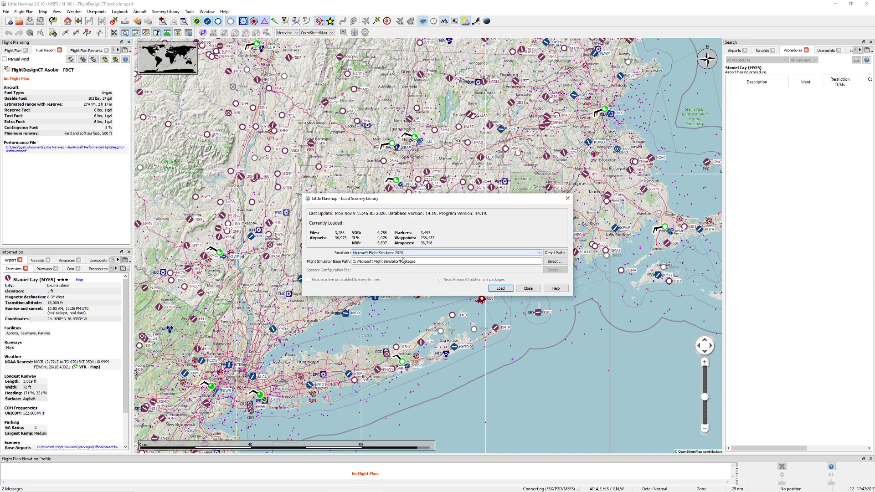
pyautogui.click(500, 290)
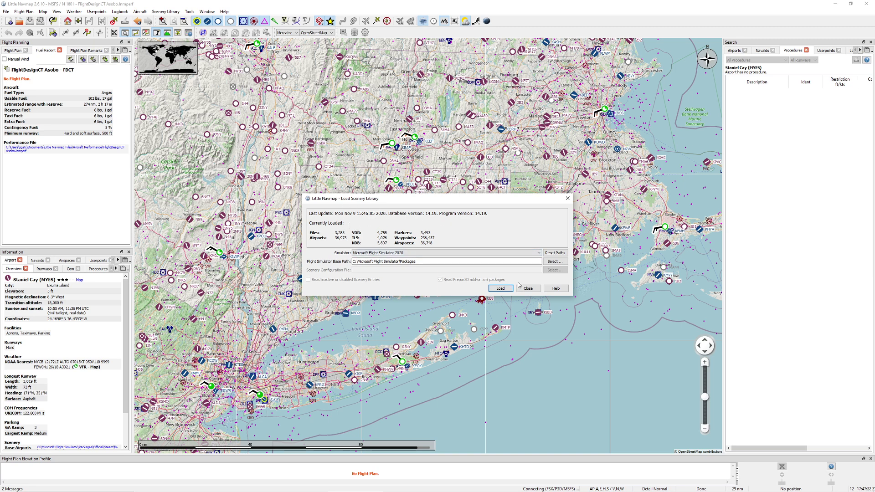
pyautogui.click(490, 290)
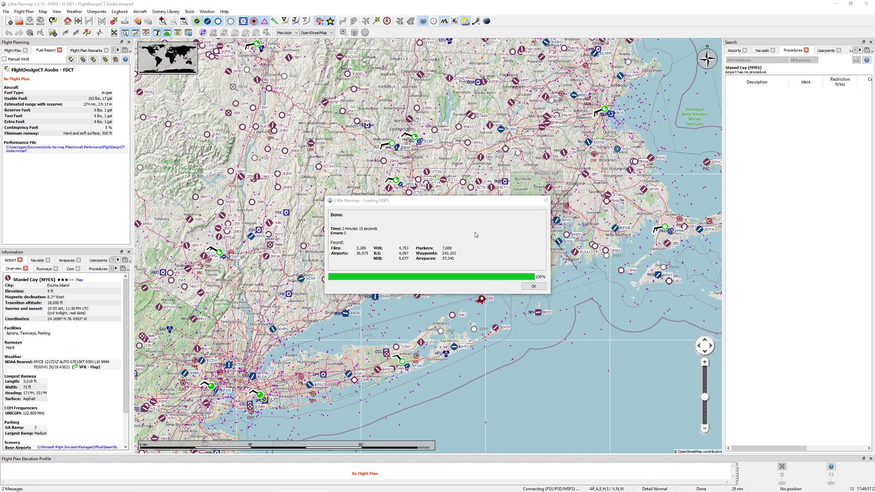
pyautogui.click(523, 281)
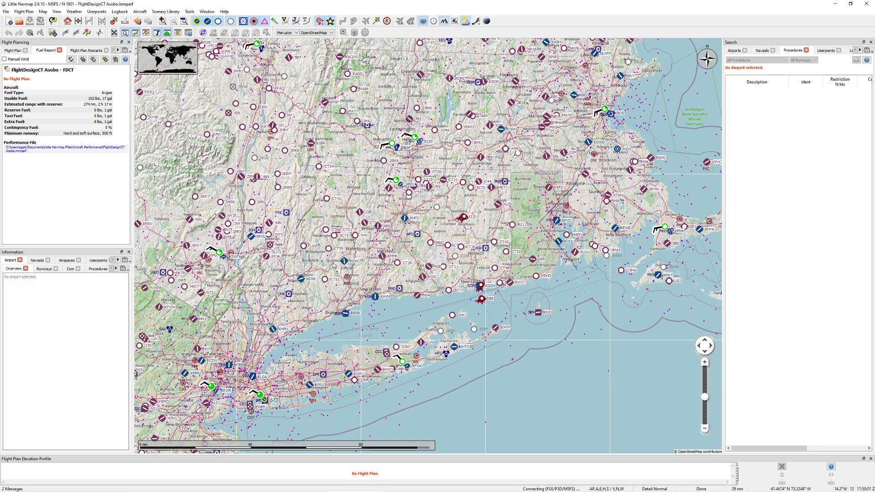
# Remove the traffic pattern drawn at Windham airport (KIJD) in eastern Connecticut.
pyautogui.scroll(-3, 534, 256)
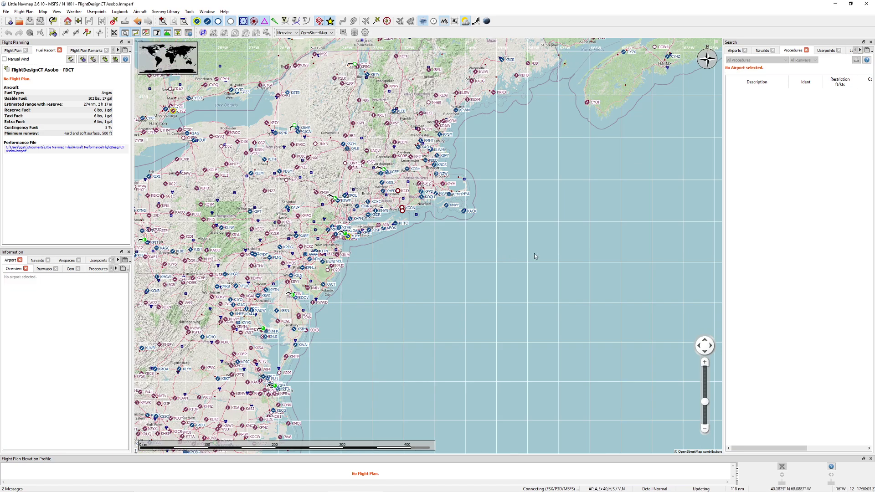
pyautogui.scroll(3, 362, 211)
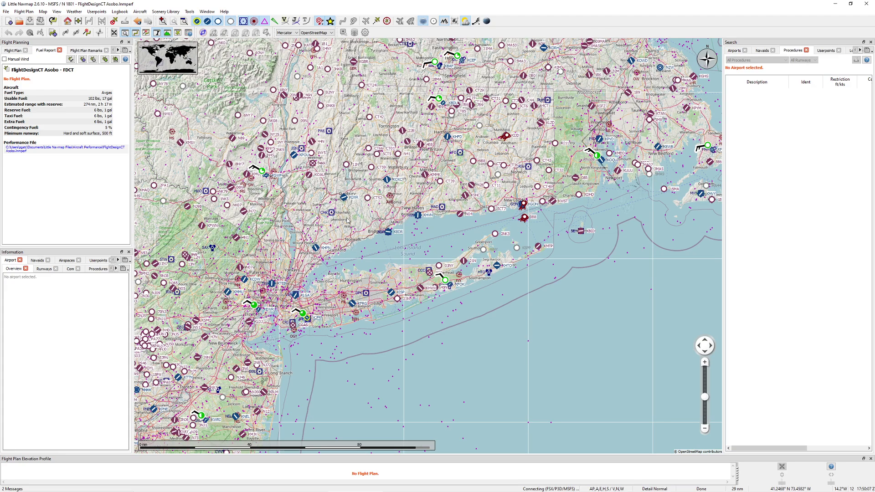
pyautogui.moveTo(459, 177); pyautogui.dragTo(457, 233)
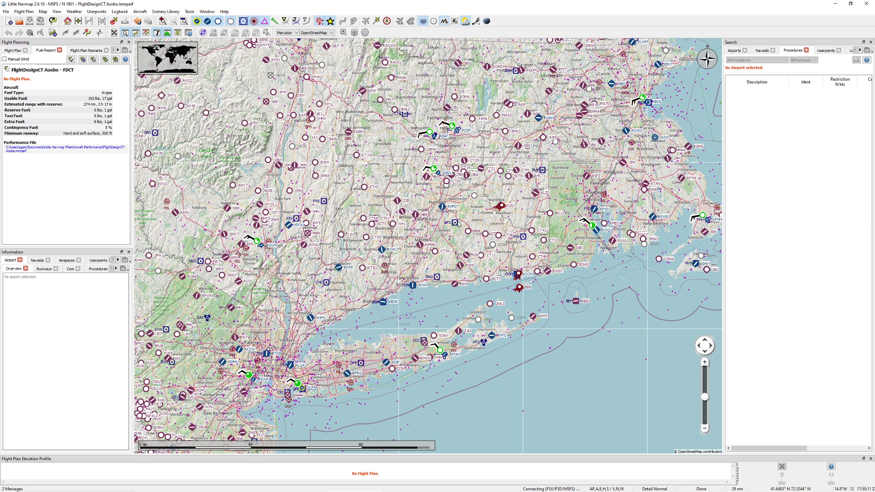
pyautogui.moveTo(436, 226)
pyautogui.scroll(2, 443, 223)
pyautogui.moveTo(477, 218); pyautogui.dragTo(466, 215)
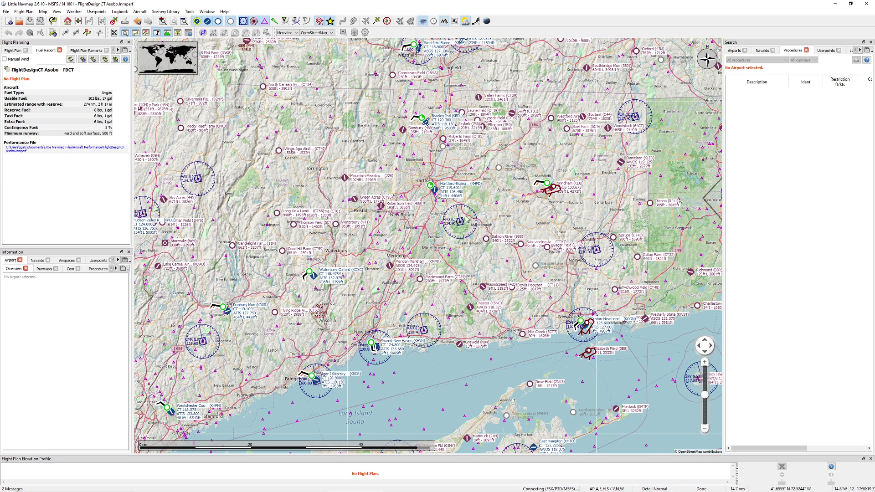
pyautogui.rightClick(555, 189)
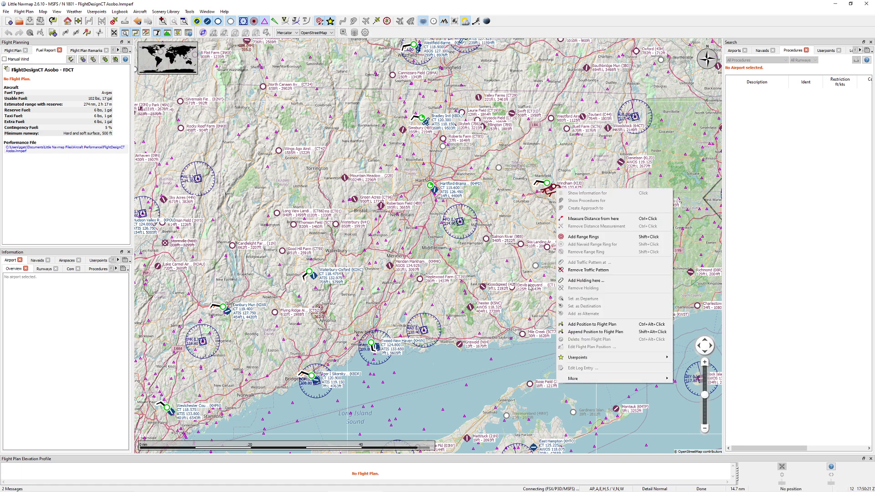
pyautogui.click(587, 270)
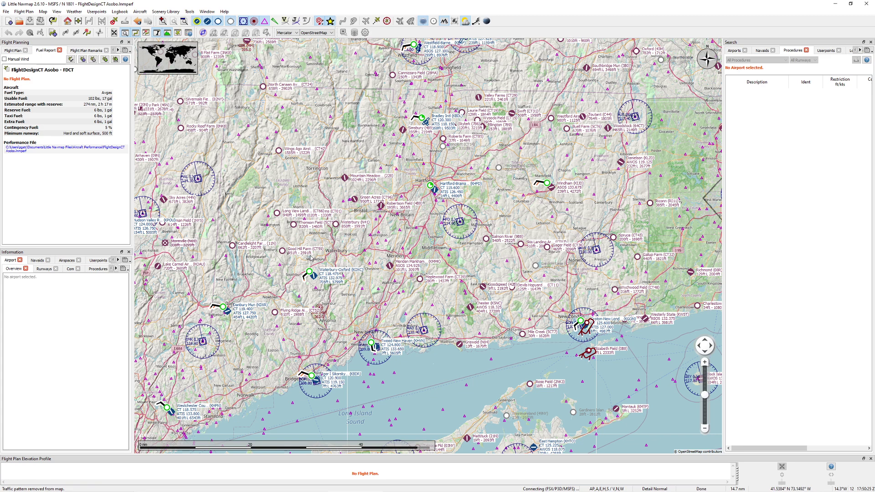
# Try the Spherical map projection on the New England area, then return to Mercator.
pyautogui.moveTo(310, 258); pyautogui.dragTo(324, 250)
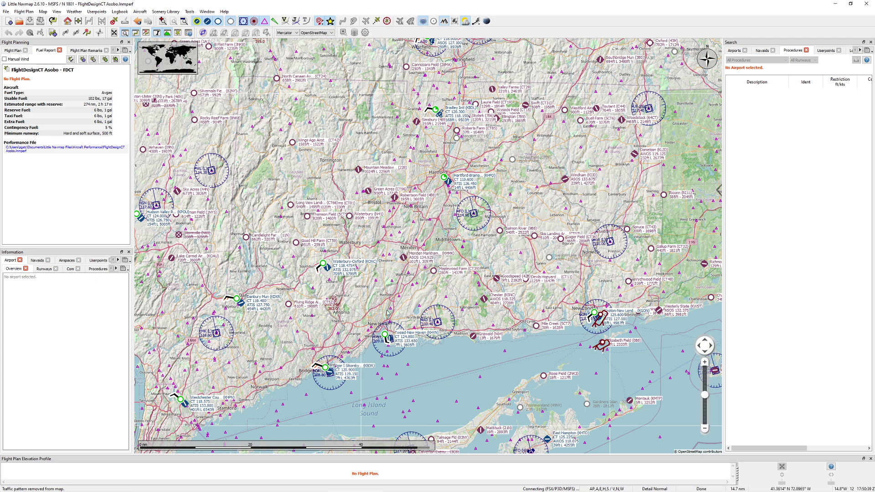
pyautogui.moveTo(394, 343)
pyautogui.scroll(2, 455, 278)
pyautogui.moveTo(459, 276); pyautogui.dragTo(475, 295)
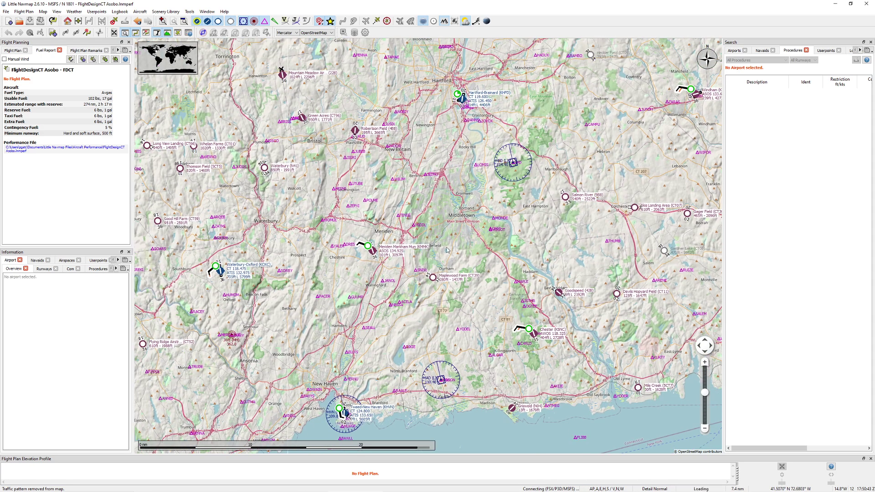
pyautogui.click(287, 33)
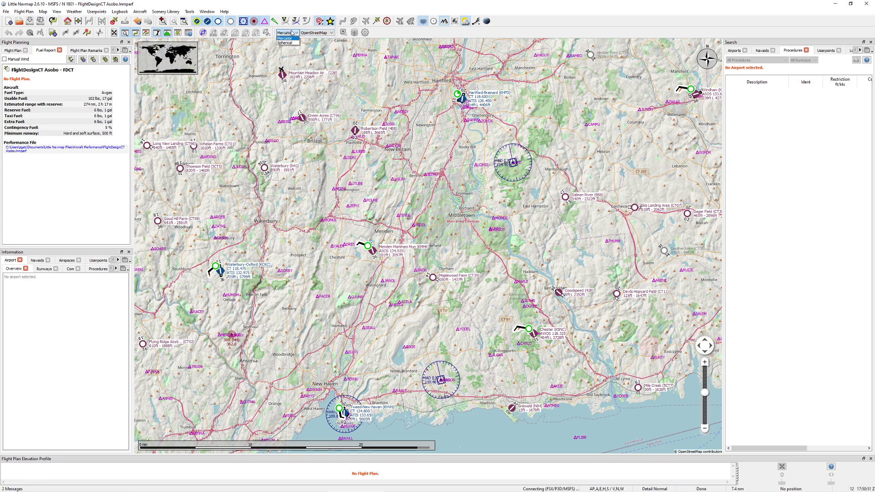
pyautogui.click(291, 33)
pyautogui.scroll(-3, 316, 85)
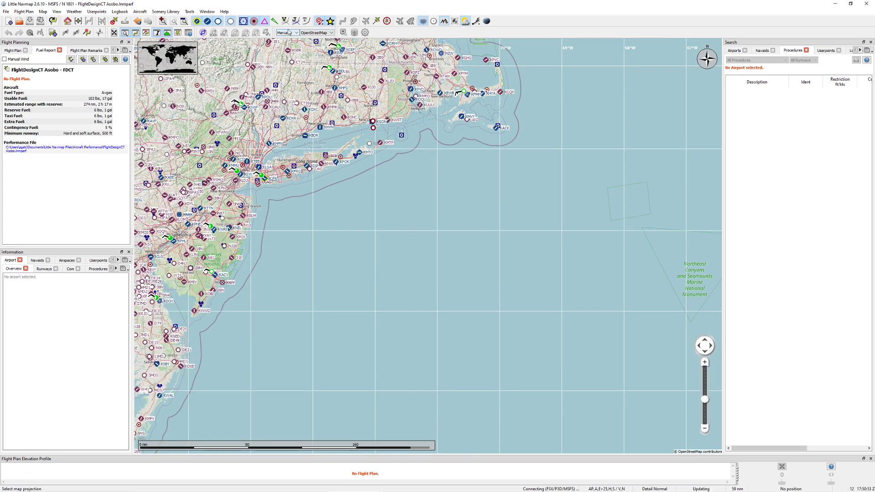
pyautogui.click(287, 33)
pyautogui.click(285, 43)
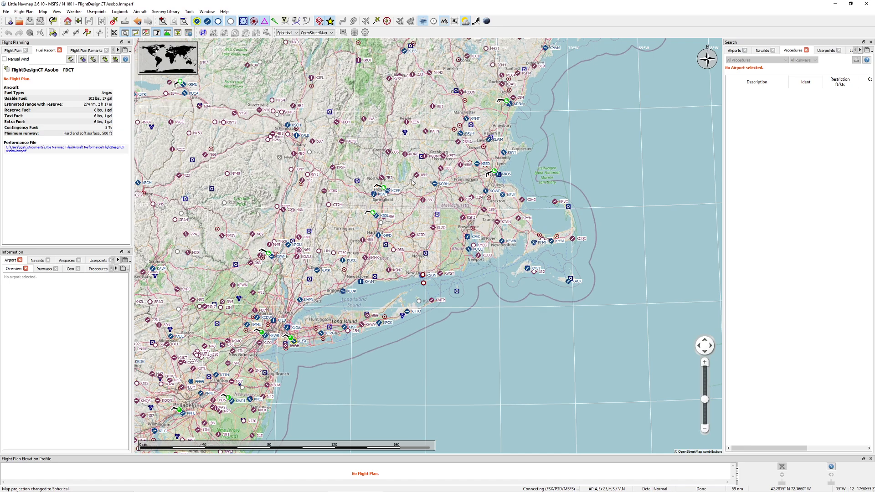
pyautogui.click(287, 33)
pyautogui.click(285, 39)
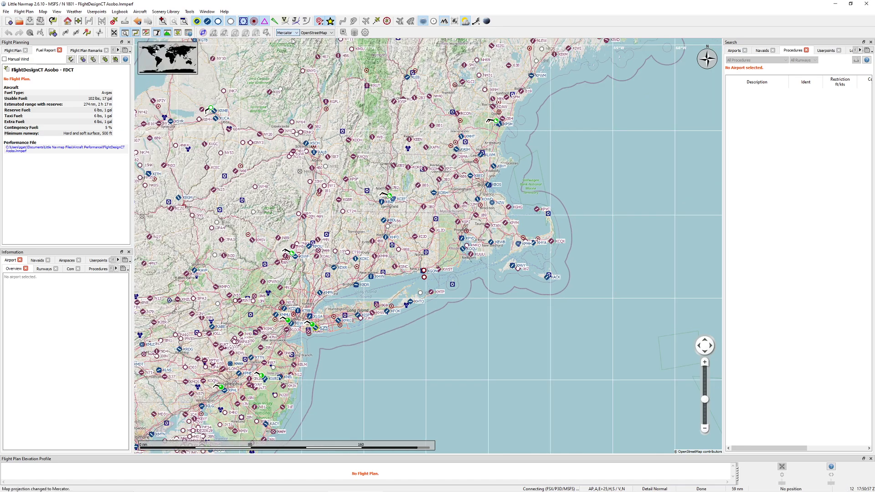
# Switch the map projection to Spherical with eastern Canada and the northeastern US in view.
pyautogui.scroll(4, 373, 240)
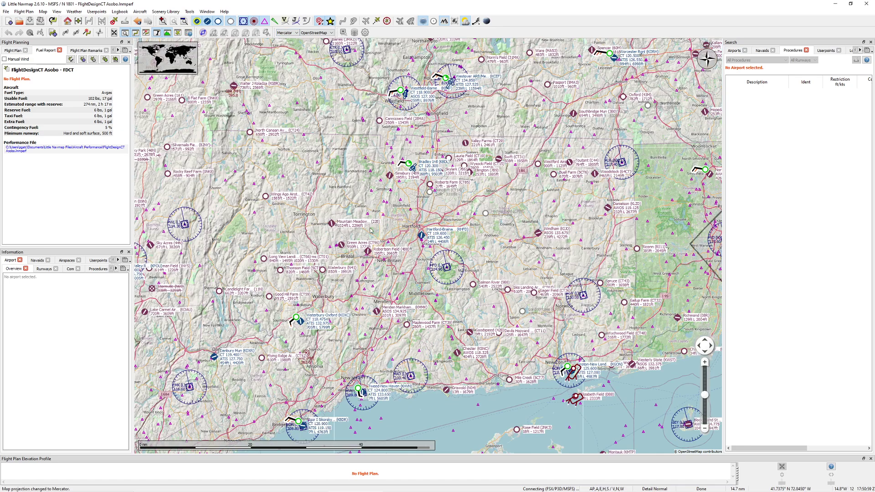
pyautogui.scroll(-6, 349, 193)
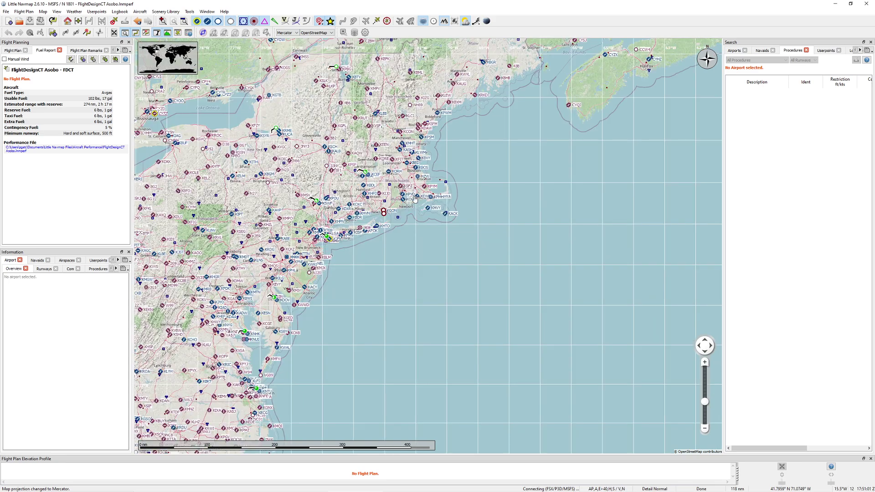
pyautogui.scroll(-3, 415, 197)
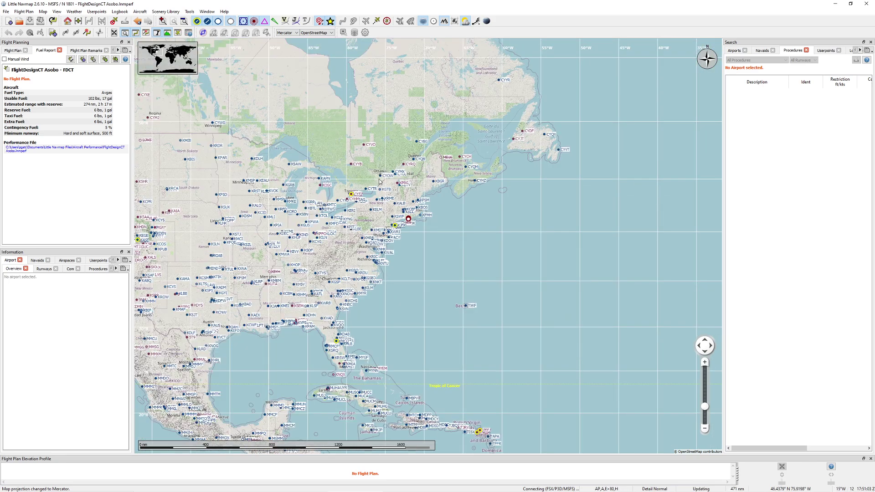
pyautogui.moveTo(473, 94); pyautogui.dragTo(470, 167)
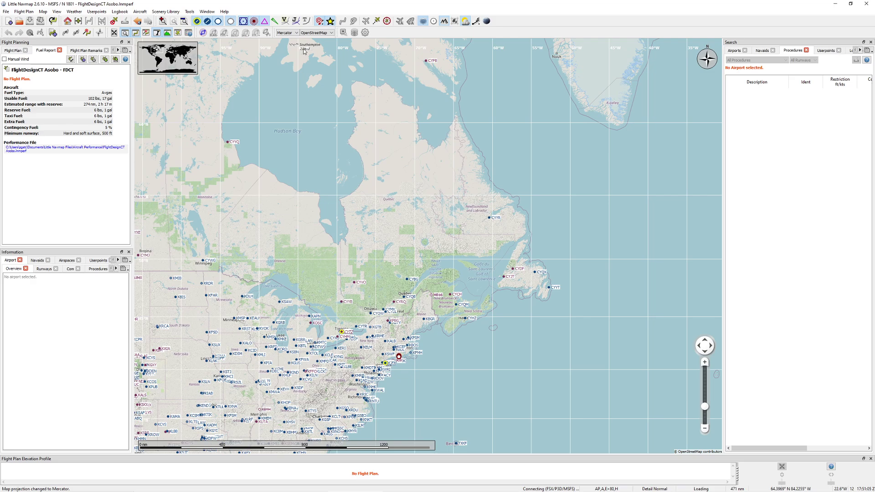
pyautogui.click(287, 33)
pyautogui.click(284, 41)
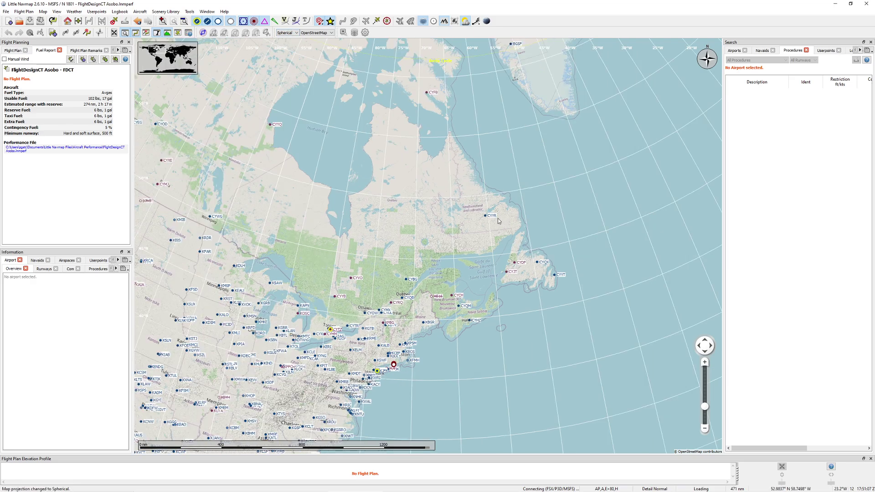
# Switch the map projection back to Mercator with central Connecticut in view.
pyautogui.moveTo(498, 221); pyautogui.dragTo(449, 93)
pyautogui.scroll(1, 442, 282)
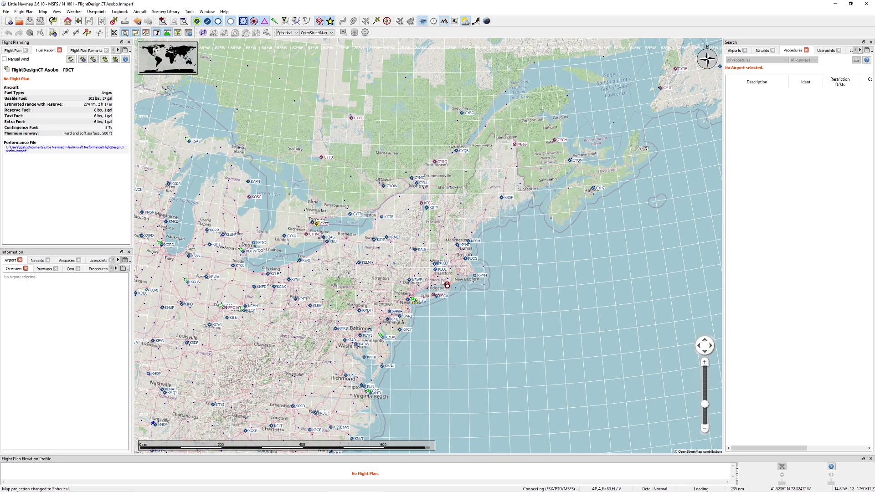
pyautogui.scroll(10, 443, 282)
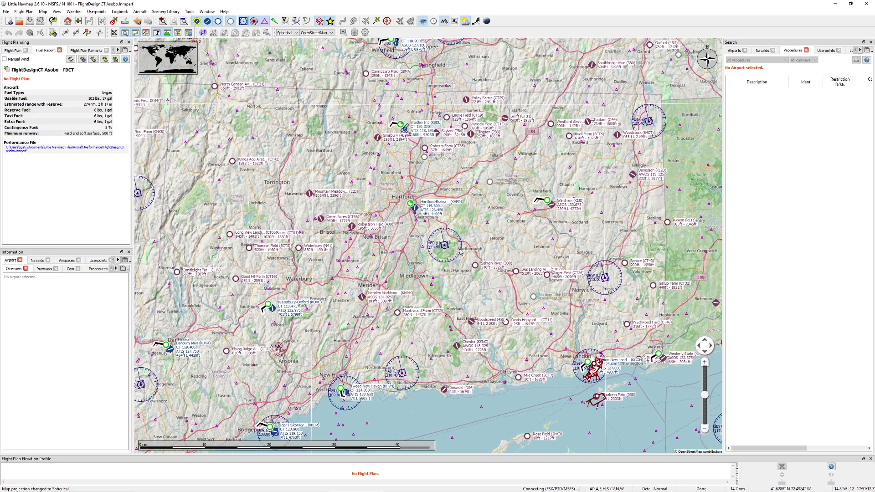
pyautogui.click(287, 32)
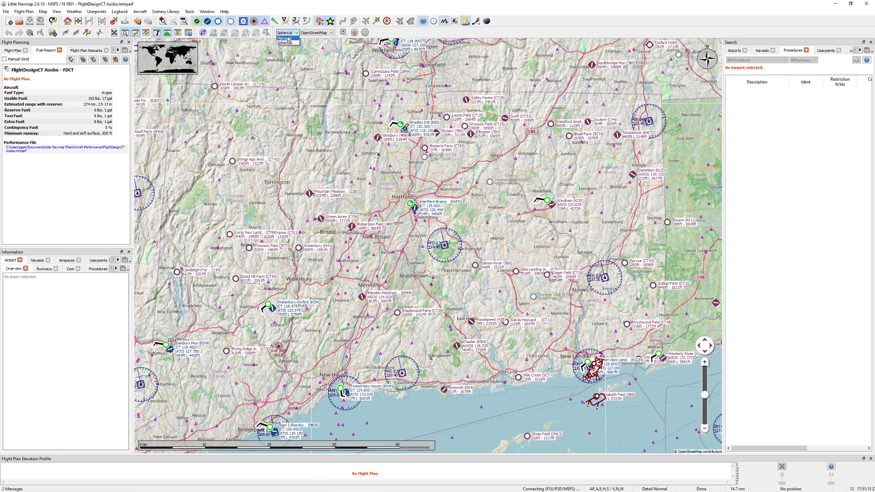
pyautogui.click(287, 40)
# Set Hartford-Brainard (KHFD) as the flight plan's departure and Tweed-New Haven (KHVN) as its destination.
pyautogui.moveTo(353, 193); pyautogui.dragTo(381, 201)
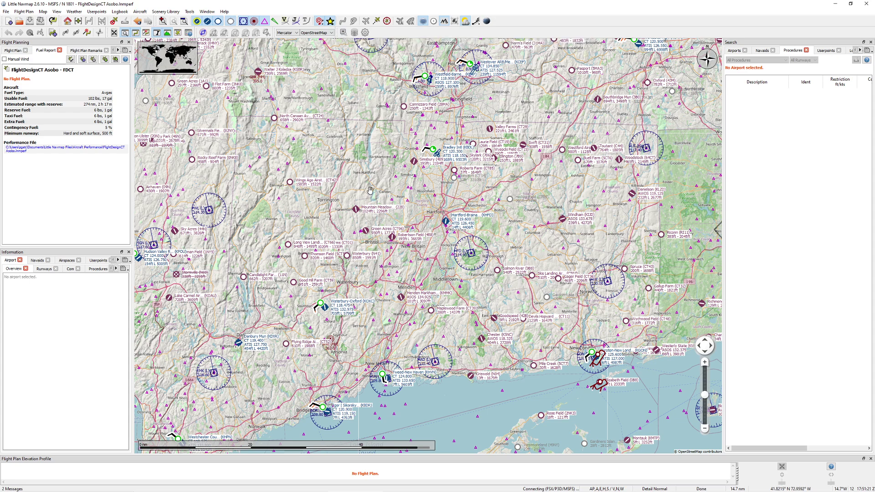
pyautogui.moveTo(368, 194); pyautogui.dragTo(372, 187)
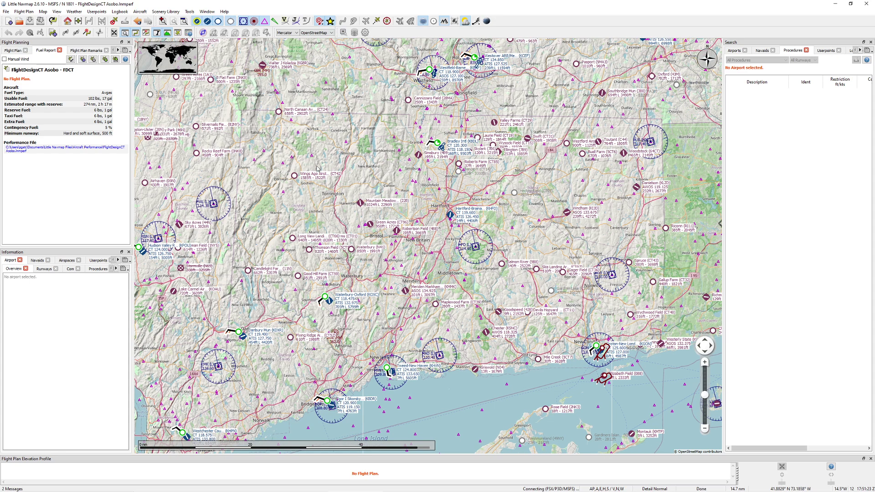
pyautogui.scroll(2, 403, 291)
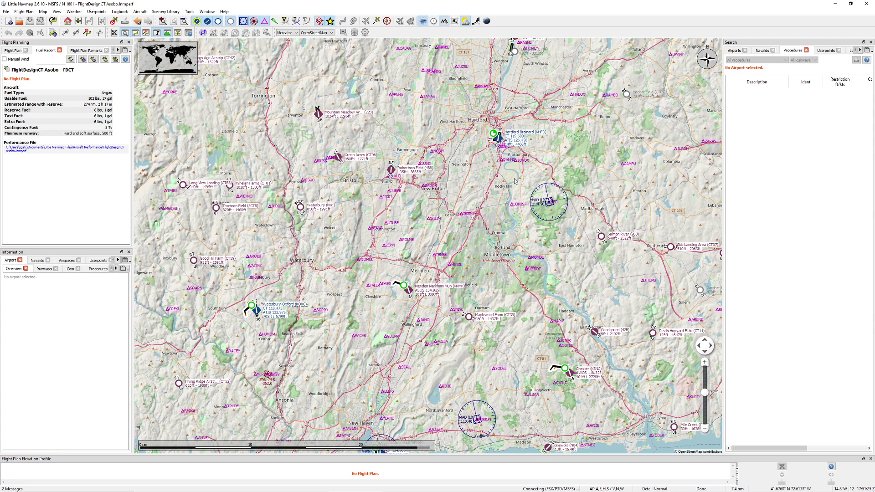
pyautogui.moveTo(496, 155); pyautogui.dragTo(481, 121)
pyautogui.rightClick(486, 106)
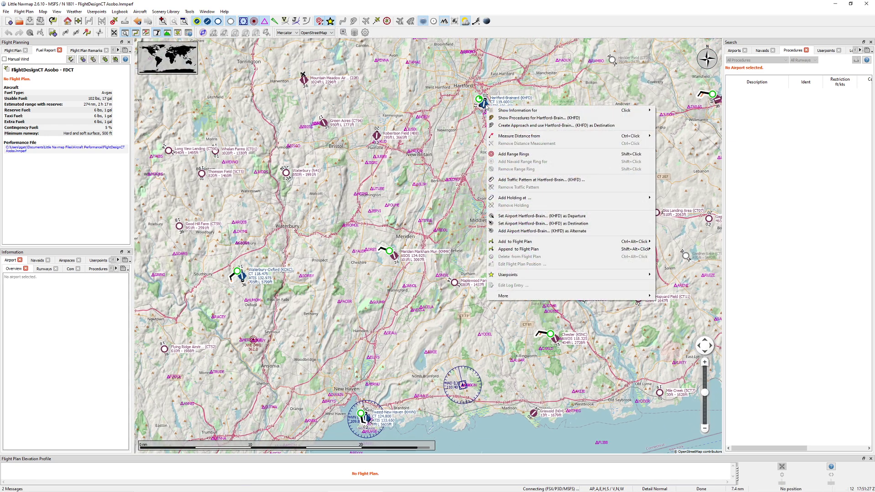
pyautogui.click(549, 217)
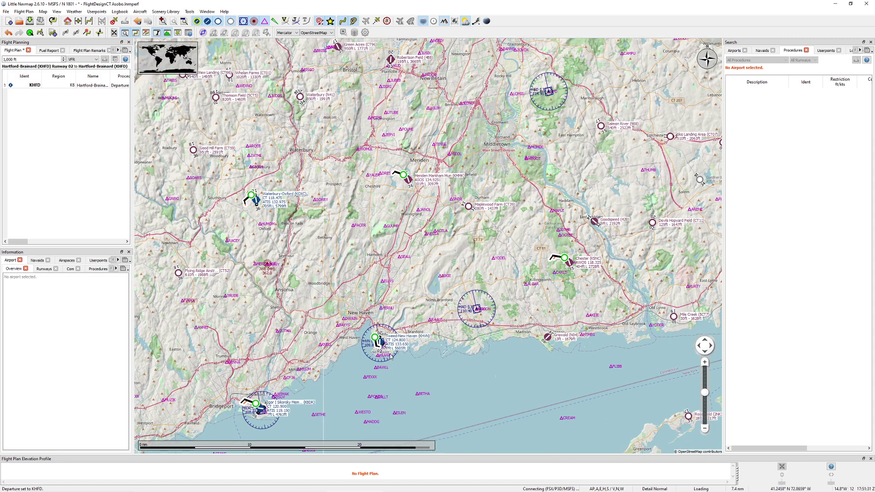
pyautogui.rightClick(380, 344)
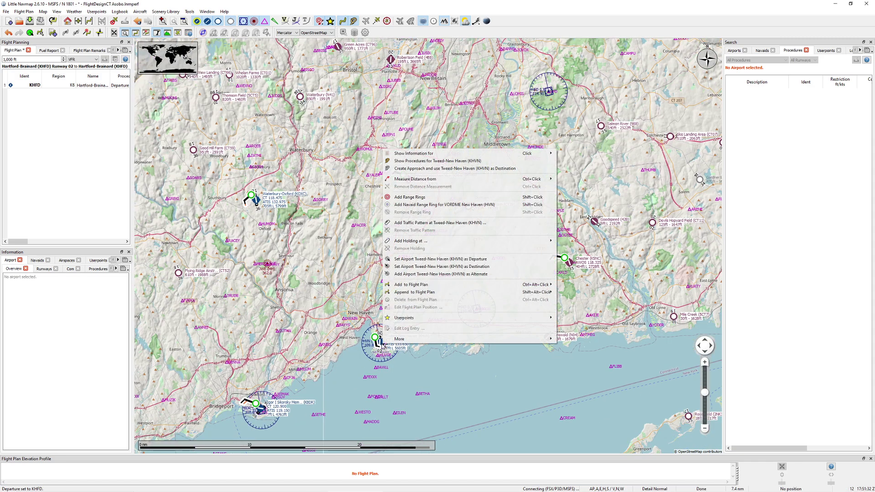
pyautogui.click(436, 269)
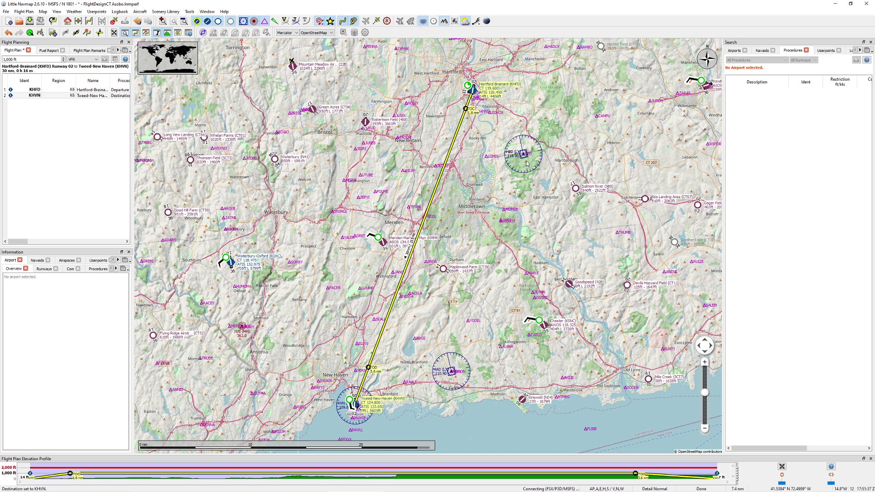
# Set the flight plan's cruise altitude to 4,500 ft.
pyautogui.moveTo(16, 59); pyautogui.dragTo(0, 63)
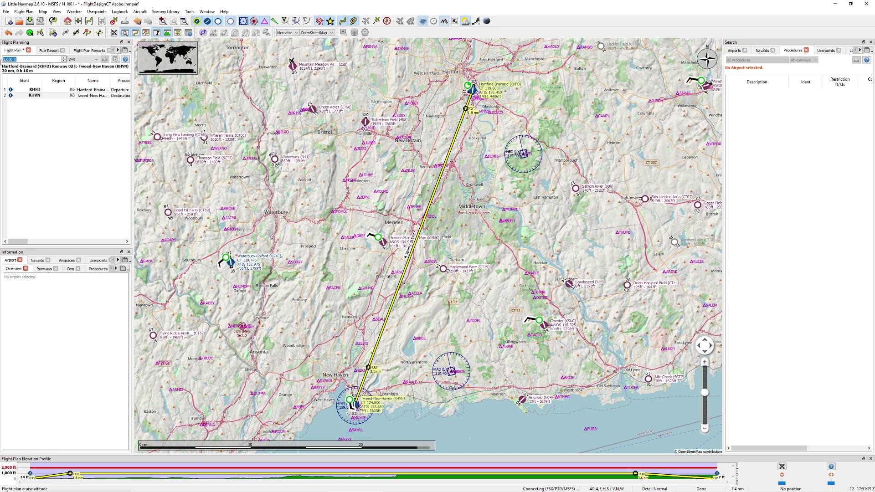
pyautogui.write('3,500')
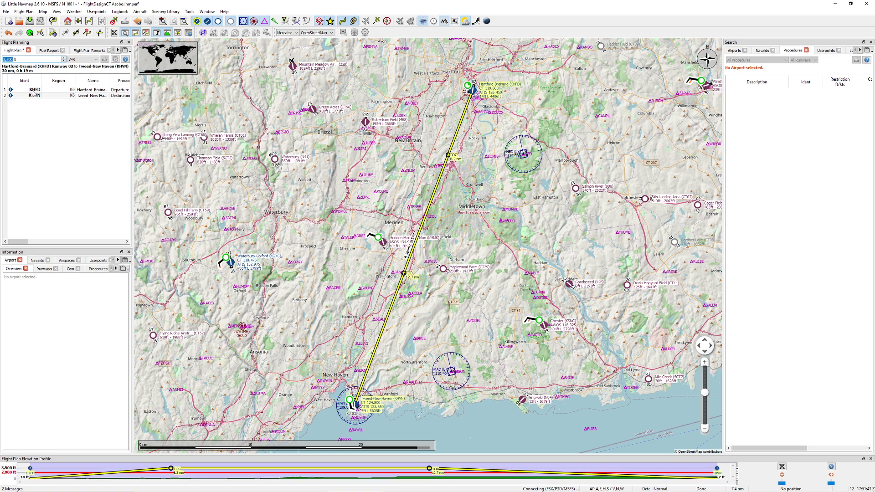
pyautogui.scroll(6, 22, 59)
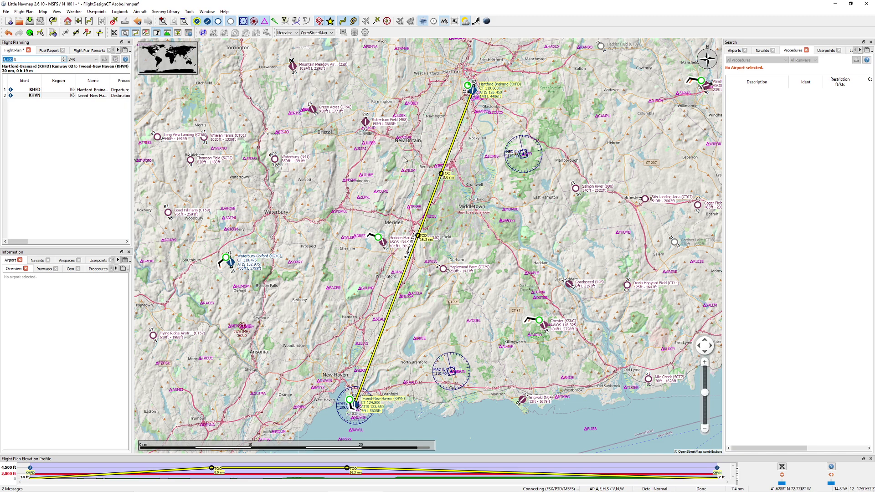
# Review the current aircraft's fuel, climb, cruise and descent performance values, and close the performance editor without changes.
pyautogui.click(140, 11)
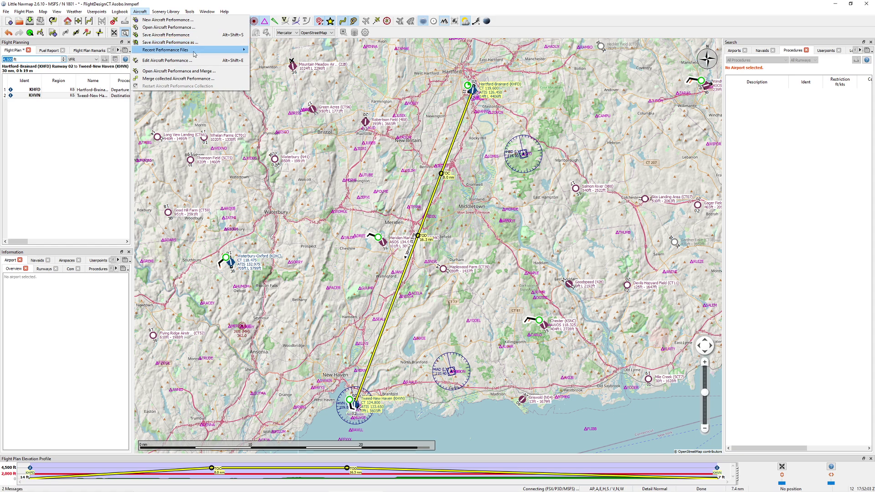
pyautogui.moveTo(194, 54)
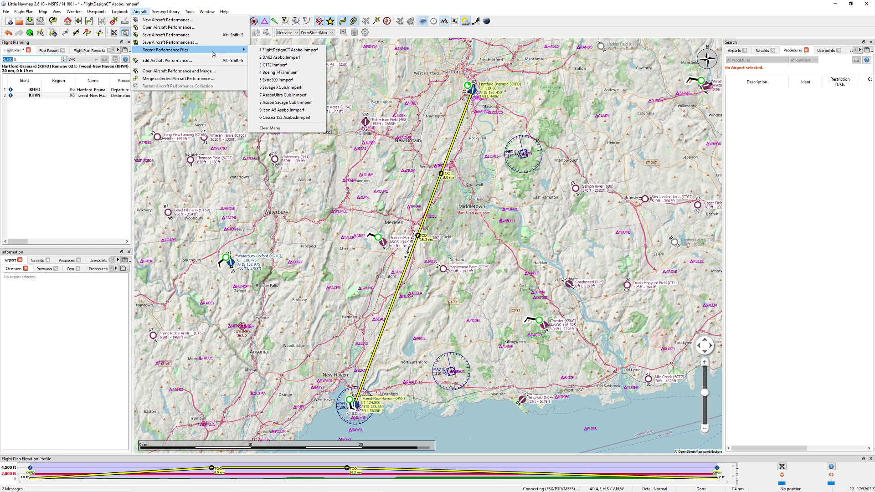
pyautogui.click(165, 60)
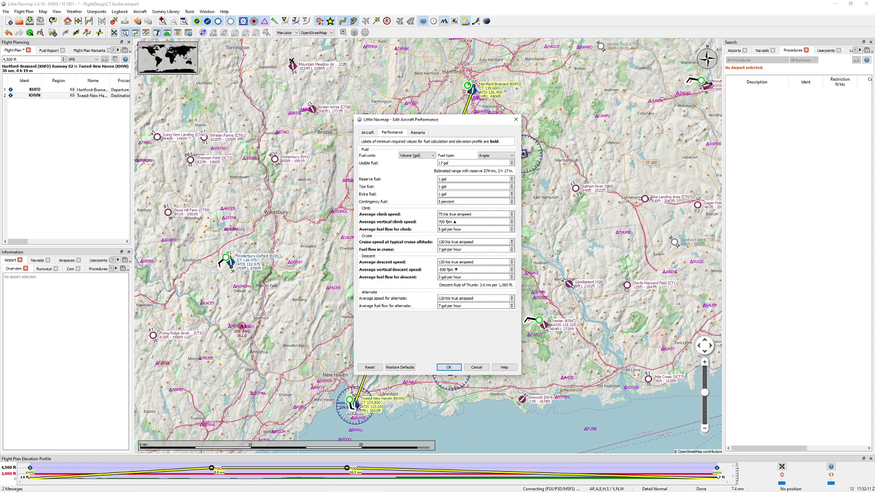
pyautogui.click(515, 119)
pyautogui.click(206, 12)
pyautogui.click(429, 187)
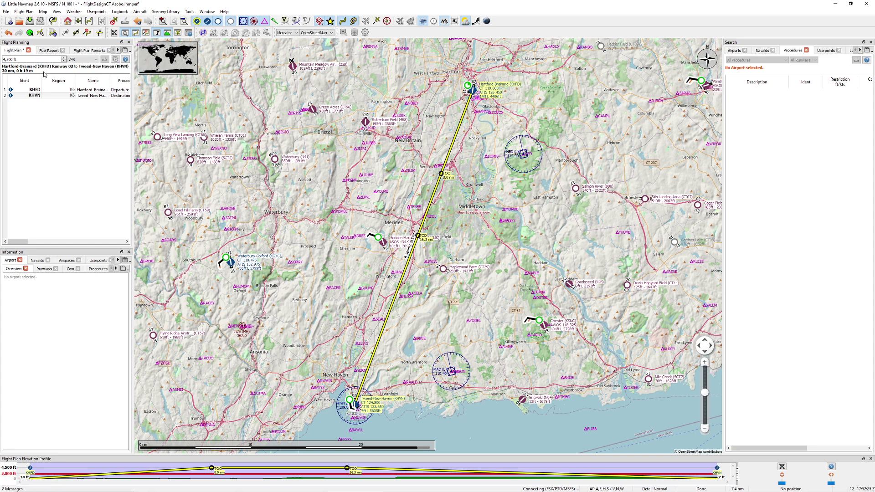
# Widen the flight plan table to examine both legs' course, distance, time and fuel columns, and narrow it again.
pyautogui.moveTo(134, 90); pyautogui.dragTo(345, 91)
pyautogui.click(53, 89)
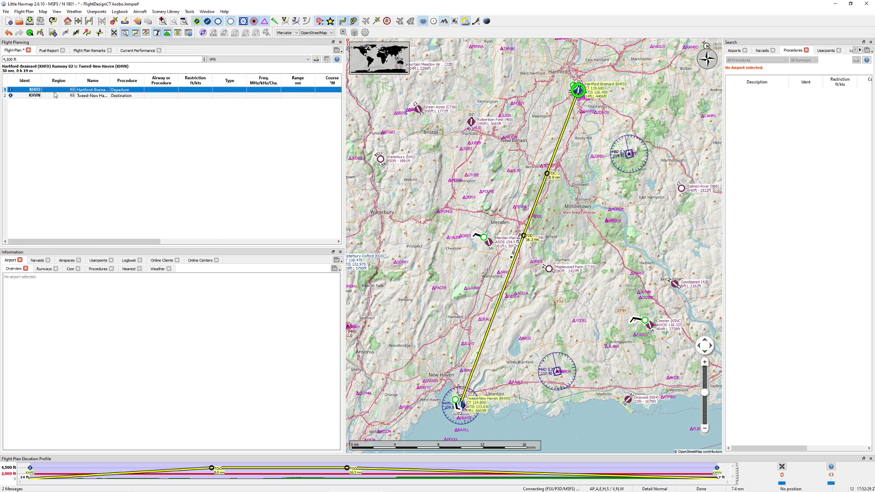
pyautogui.moveTo(92, 242); pyautogui.dragTo(212, 242)
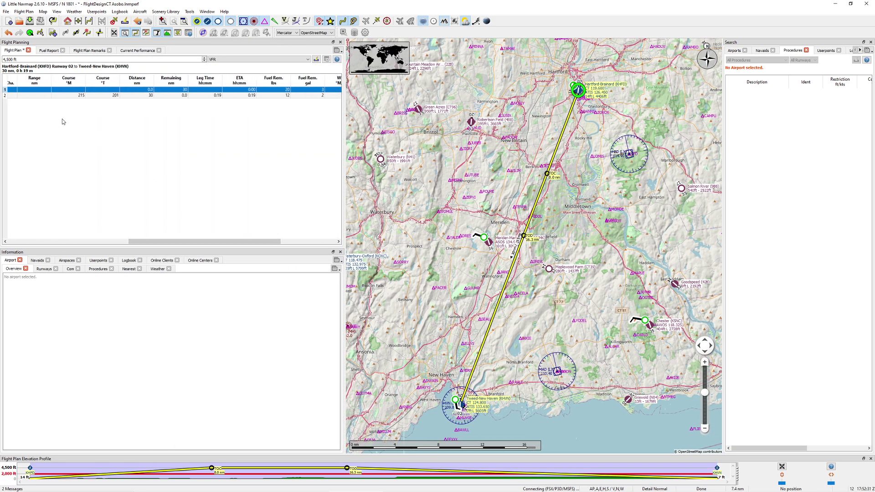
pyautogui.click(73, 95)
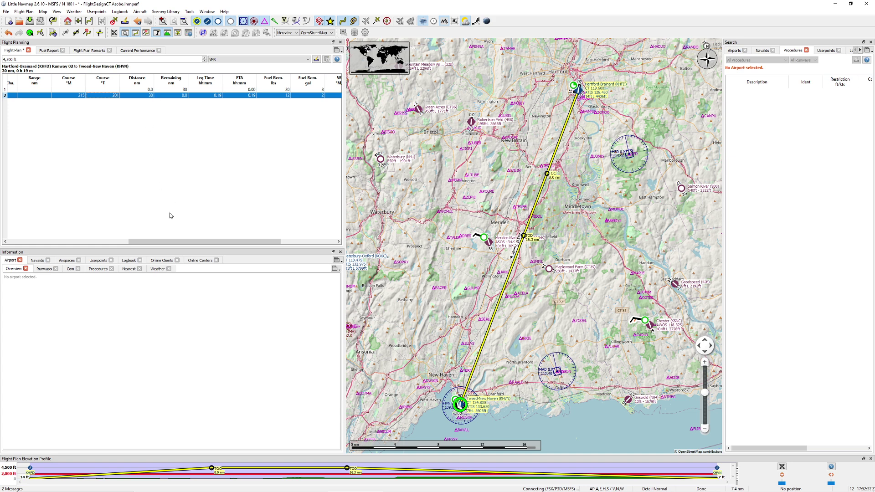
pyautogui.hscroll(5, 166, 241)
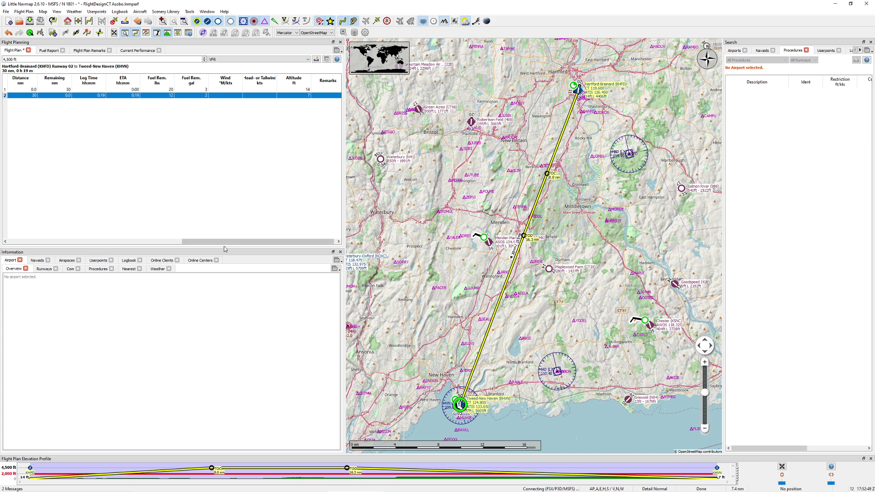
pyautogui.moveTo(227, 245); pyautogui.dragTo(82, 243)
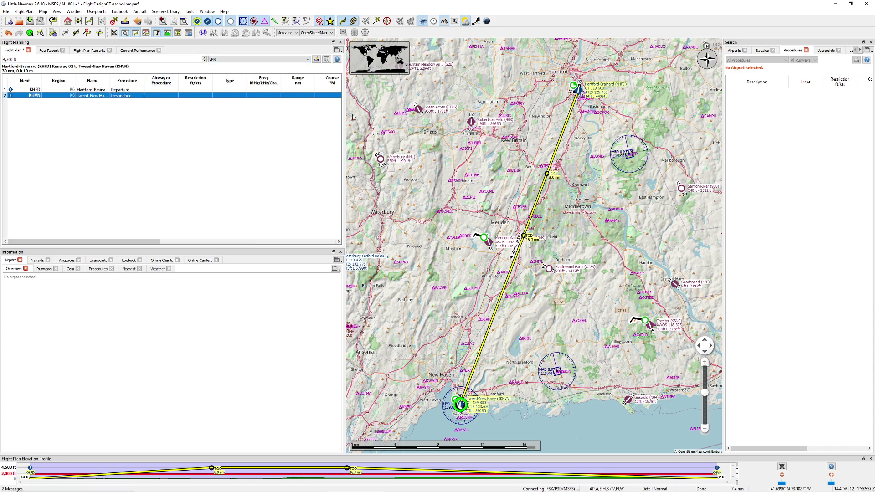
pyautogui.moveTo(347, 116); pyautogui.dragTo(157, 122)
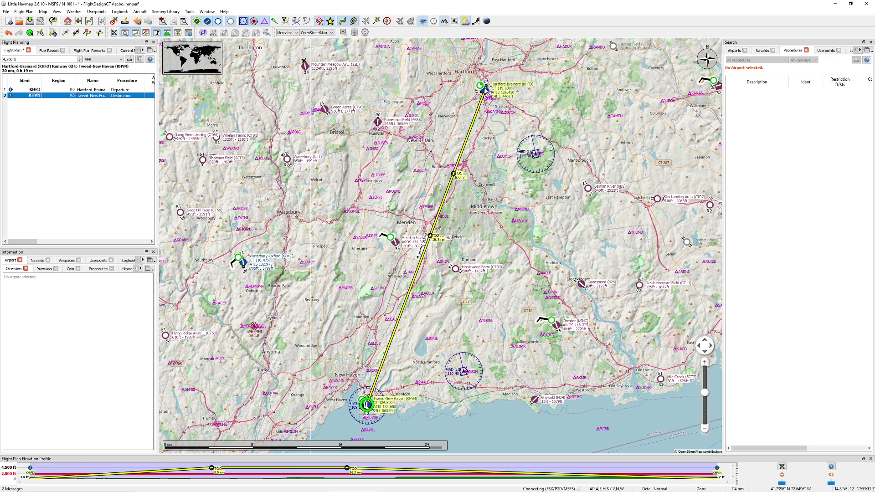
# Add range rings around Hartford-Brainard airport (KHFD) and inspect their reach over the northeastern US coast.
pyautogui.moveTo(398, 134); pyautogui.dragTo(393, 130)
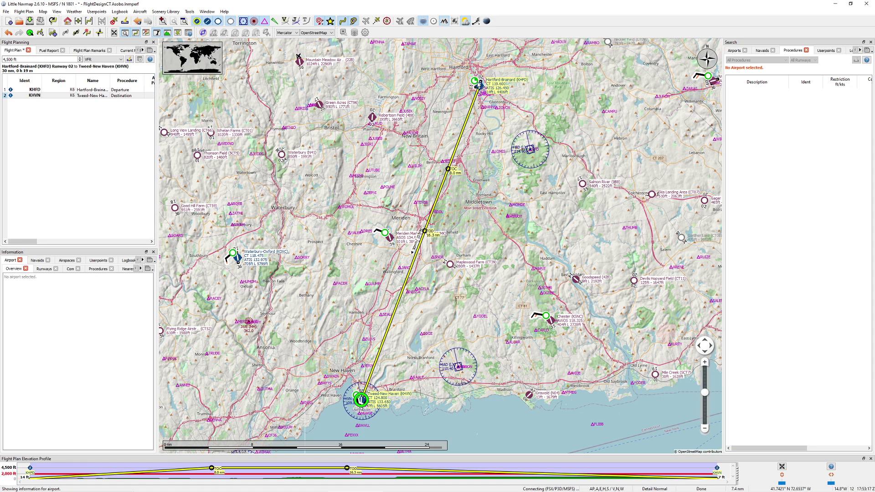
pyautogui.rightClick(479, 86)
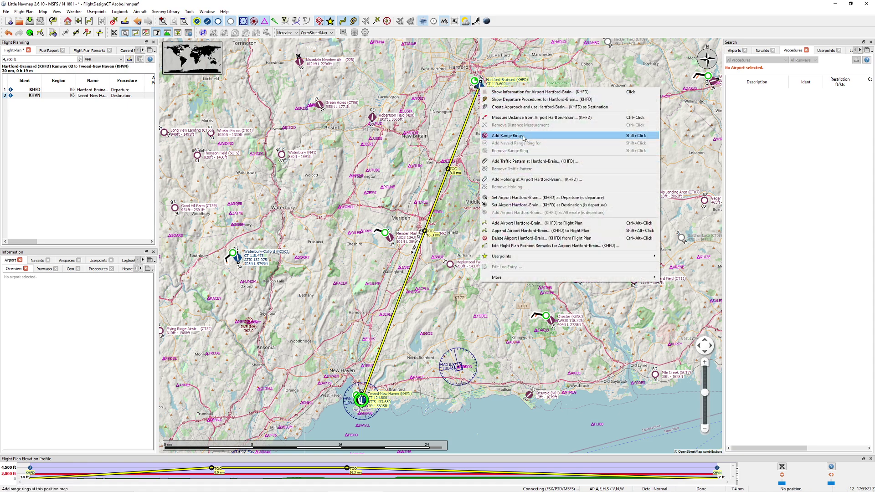
pyautogui.click(507, 138)
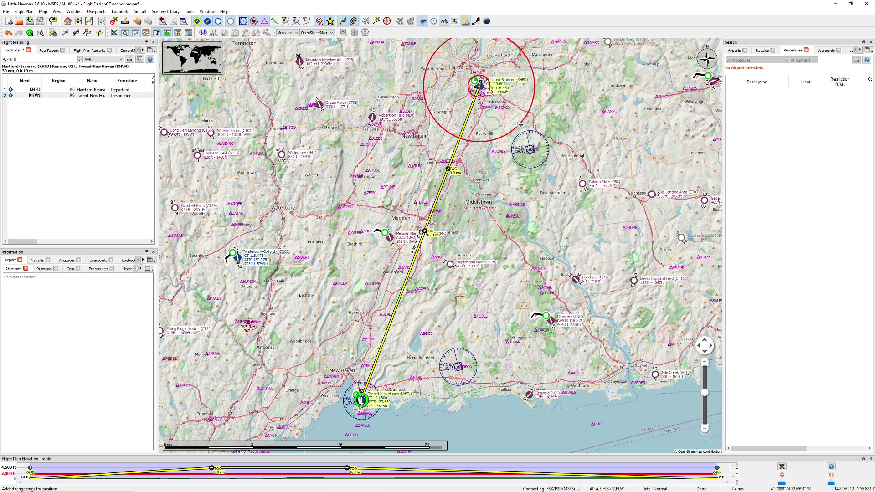
pyautogui.scroll(-5, 491, 115)
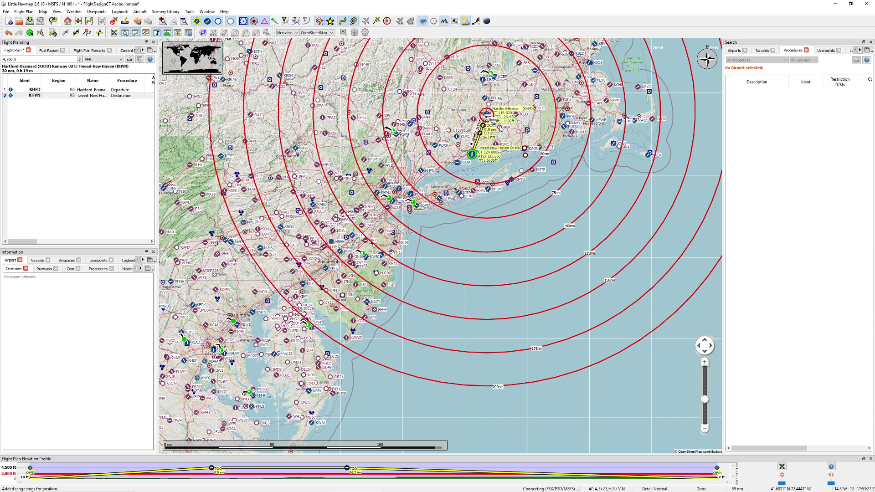
pyautogui.scroll(2, 500, 128)
pyautogui.scroll(2, 495, 123)
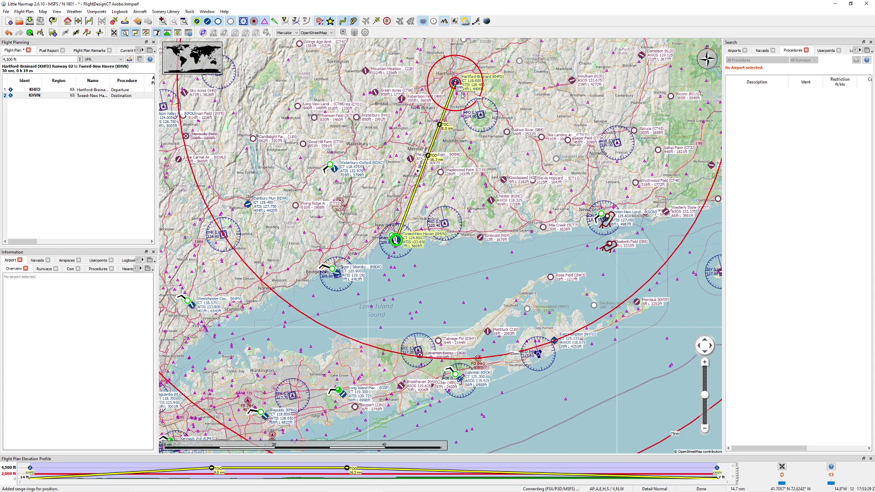
pyautogui.scroll(-4, 456, 89)
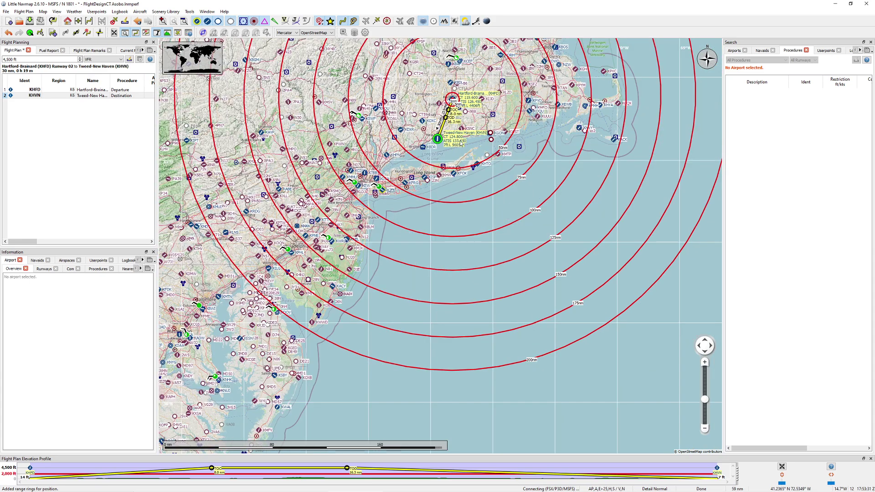
pyautogui.moveTo(498, 178); pyautogui.dragTo(514, 194)
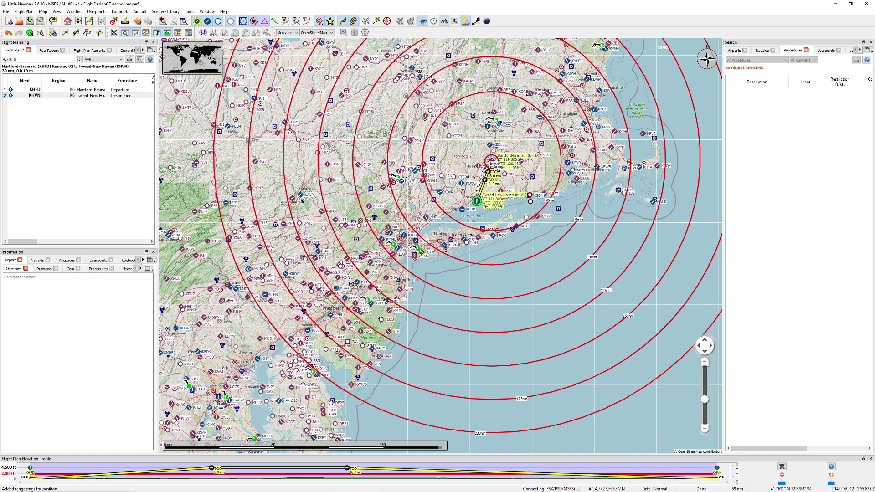
# Remove the range rings around Hartford-Brainard airport (KHFD).
pyautogui.scroll(2, 499, 167)
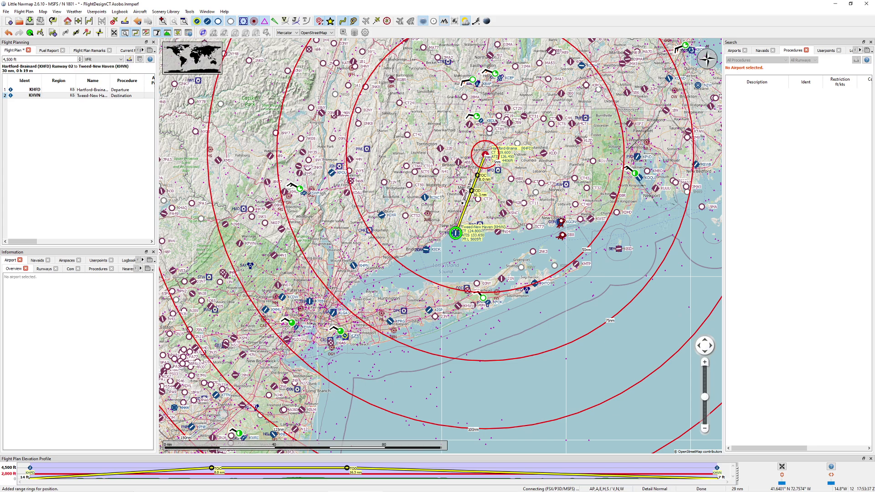
pyautogui.scroll(5, 476, 165)
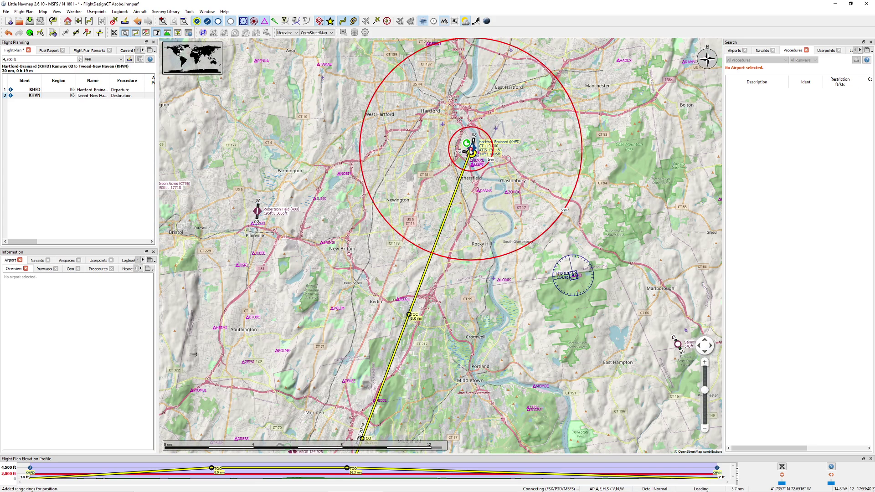
pyautogui.rightClick(470, 150)
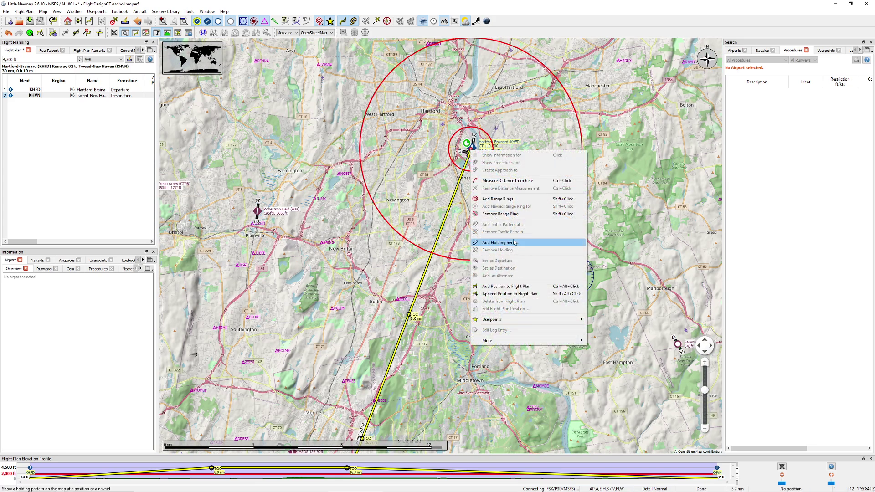
pyautogui.click(516, 219)
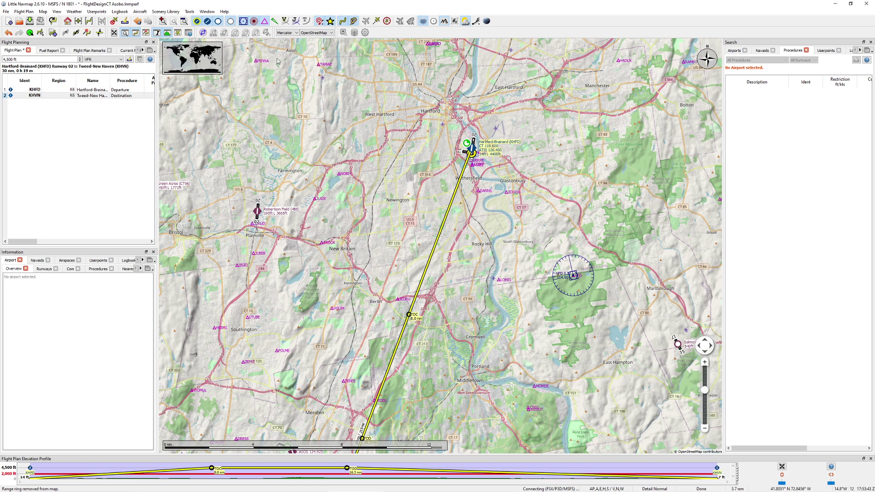
pyautogui.click(365, 32)
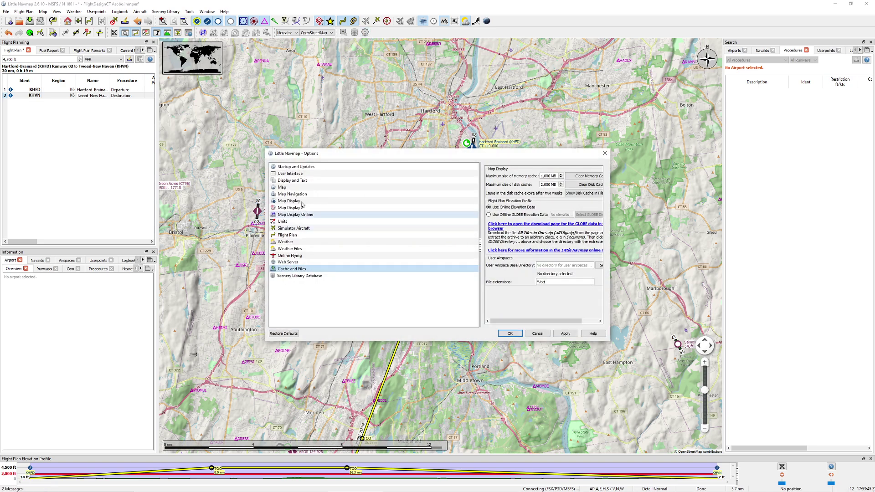
pyautogui.click(300, 201)
pyautogui.press('Up')
pyautogui.press('Up')
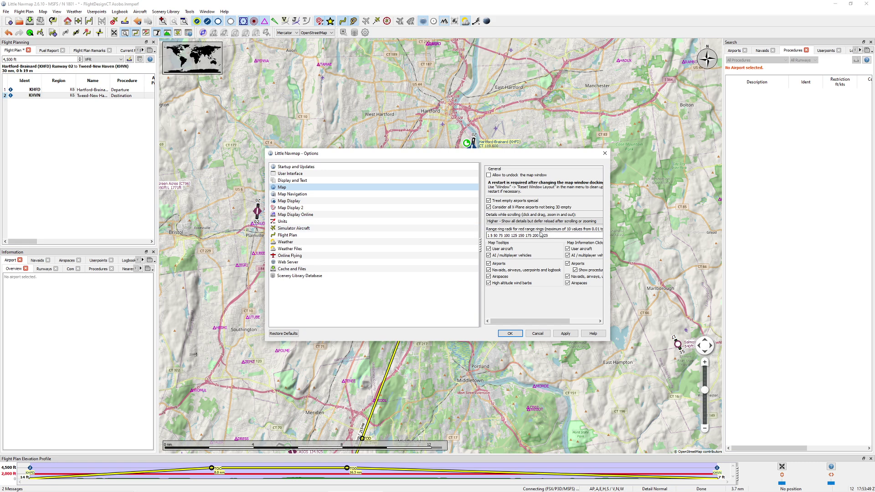
pyautogui.click(547, 235)
pyautogui.press('BackSpace')
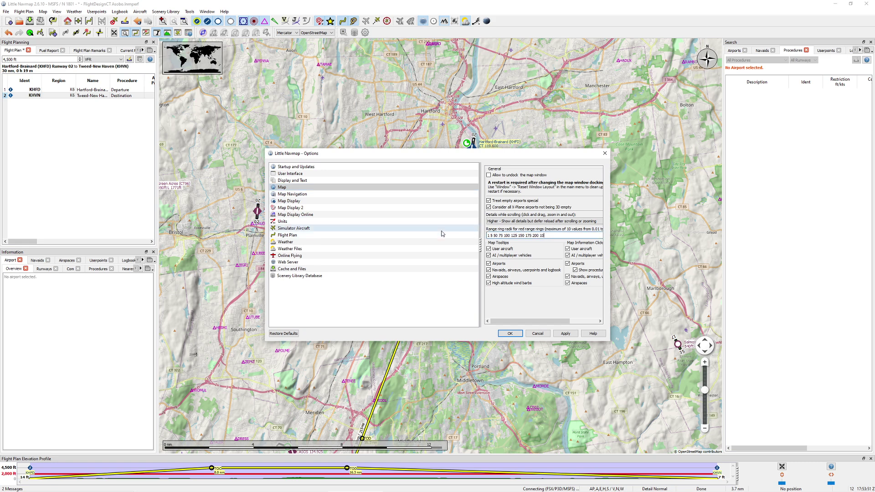
pyautogui.press('BackSpace')
pyautogui.press('BackSpace')
pyautogui.press('BackSpace')
pyautogui.press('BackSpace')
pyautogui.press('BackSpace')
pyautogui.press('BackSpace')
pyautogui.press('BackSpace')
pyautogui.press('BackSpace')
pyautogui.press('BackSpace')
pyautogui.press('BackSpace')
pyautogui.press('BackSpace')
pyautogui.press('BackSpace')
pyautogui.press('BackSpace')
pyautogui.press('BackSpace')
pyautogui.press('BackSpace')
pyautogui.press('BackSpace')
pyautogui.press('BackSpace')
pyautogui.press('BackSpace')
pyautogui.press('BackSpace')
pyautogui.press('BackSpace')
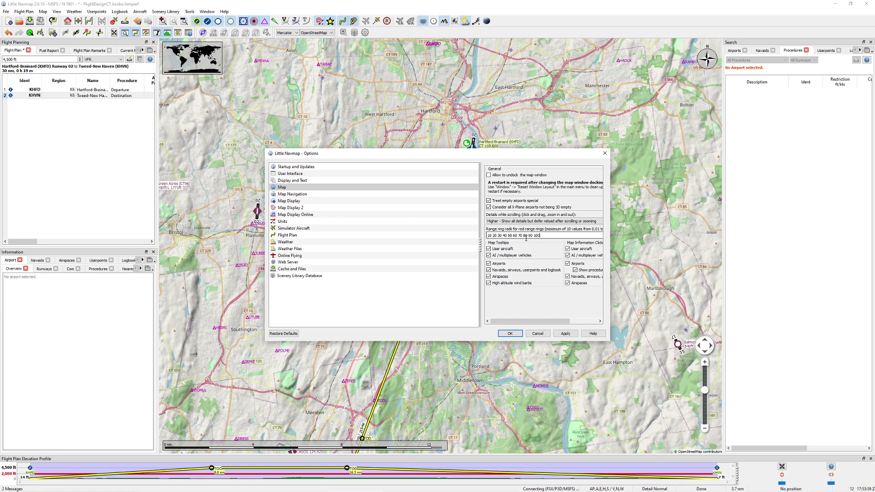
pyautogui.click(502, 337)
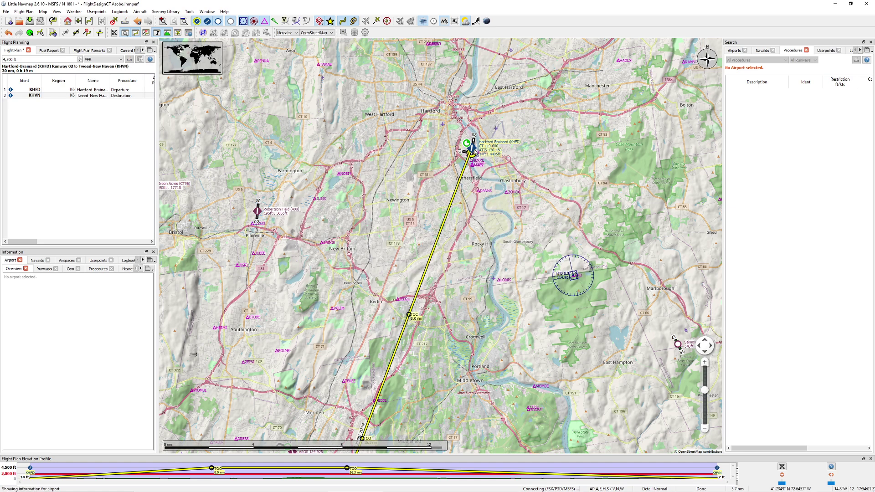
# Add range rings around Hartford-Brainard airport (KHFD) and check how they cover the route to Tweed-New Haven.
pyautogui.rightClick(470, 146)
pyautogui.click(506, 201)
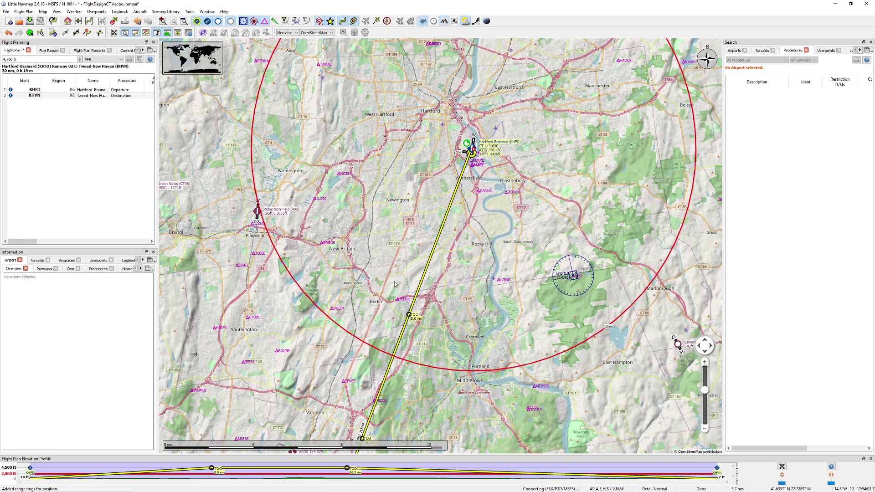
pyautogui.scroll(-6, 394, 284)
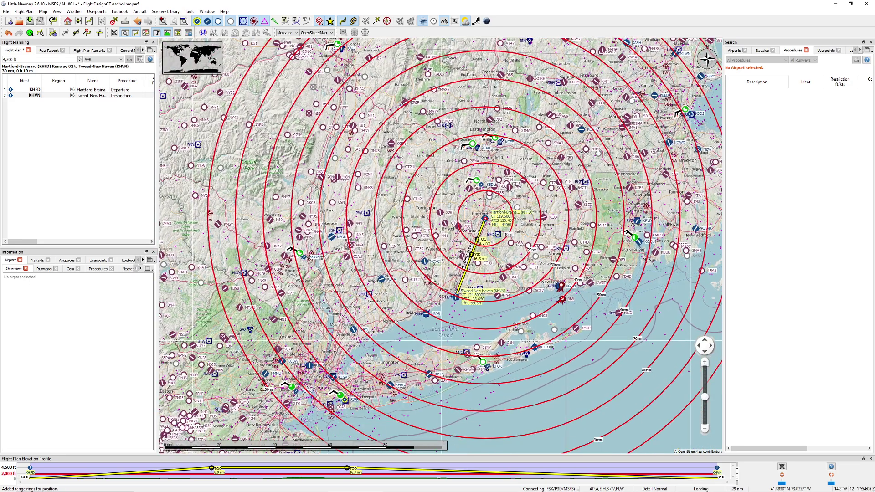
pyautogui.scroll(-1, 432, 277)
pyautogui.scroll(3, 432, 277)
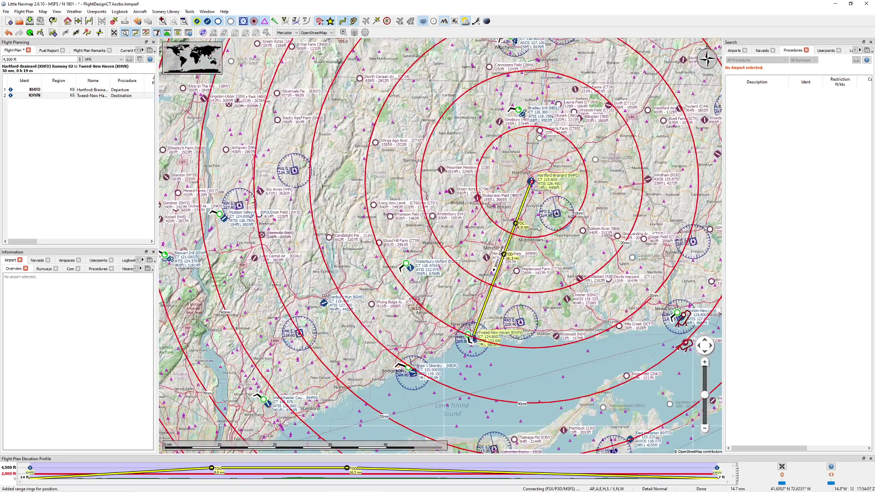
pyautogui.scroll(2, 538, 228)
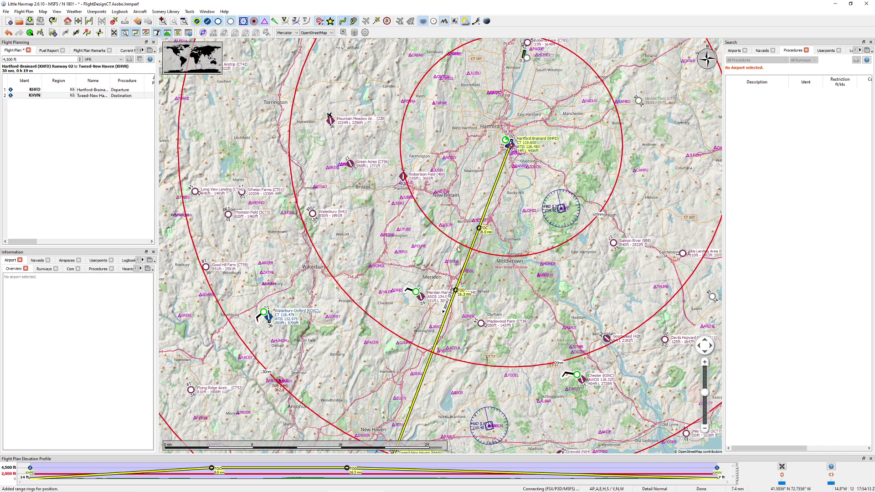
# Examine the terrain, roads and river around Middletown and Meriden where the 10 nm range ring crosses the route.
pyautogui.moveTo(502, 278); pyautogui.dragTo(508, 253)
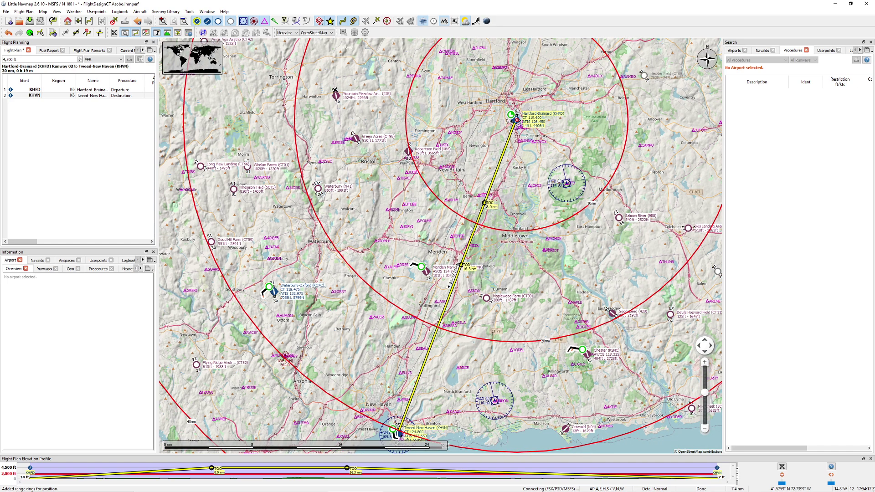
pyautogui.scroll(2, 465, 224)
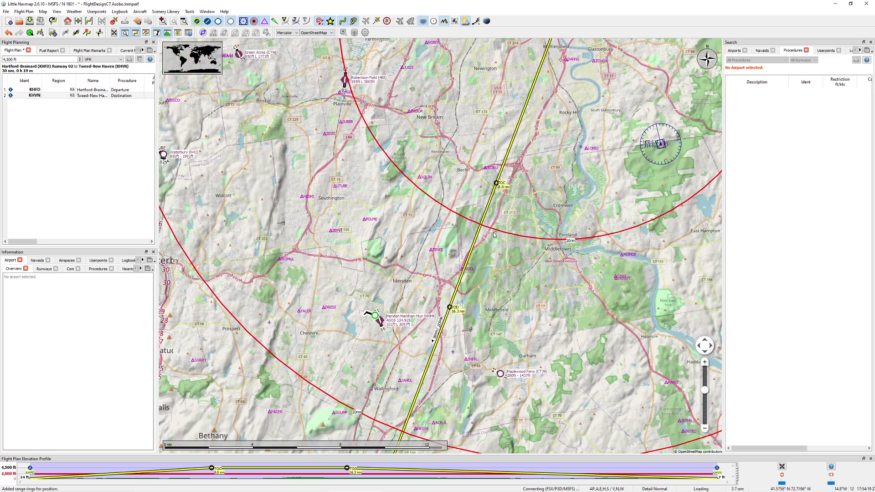
pyautogui.scroll(2, 487, 230)
pyautogui.moveTo(591, 254); pyautogui.dragTo(531, 250)
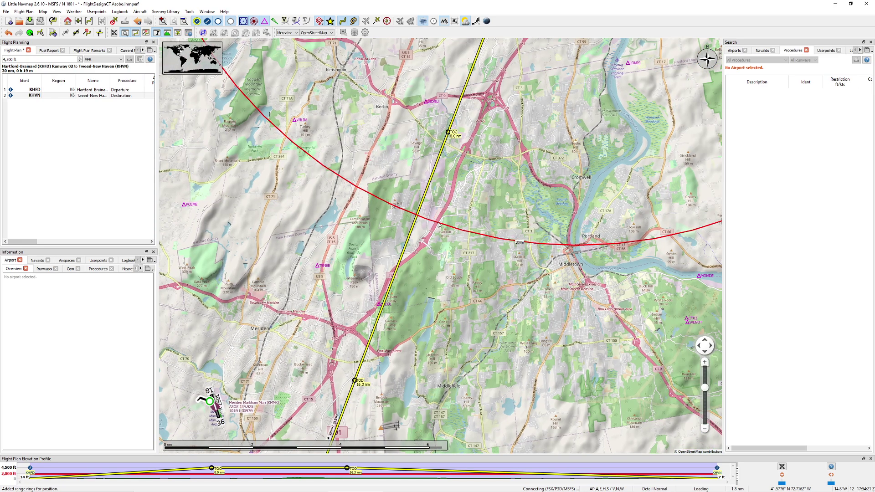
pyautogui.moveTo(413, 211); pyautogui.dragTo(414, 209)
pyautogui.moveTo(345, 349); pyautogui.dragTo(378, 288)
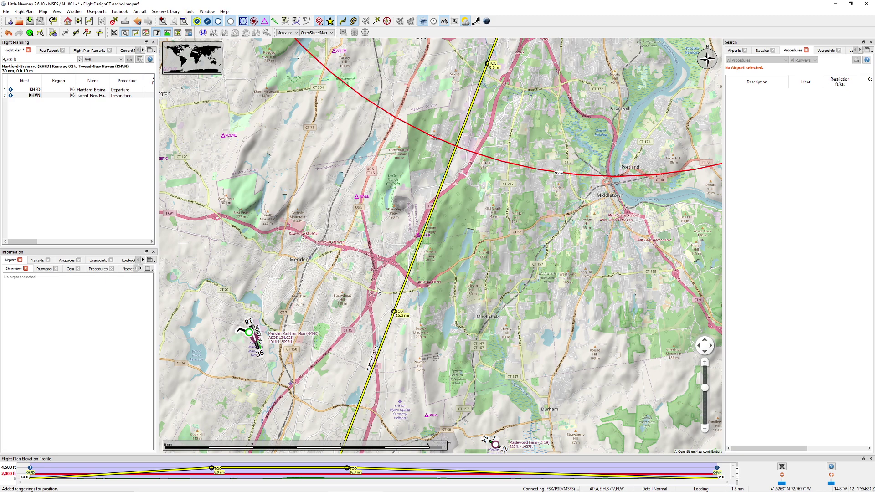
pyautogui.scroll(-2, 373, 275)
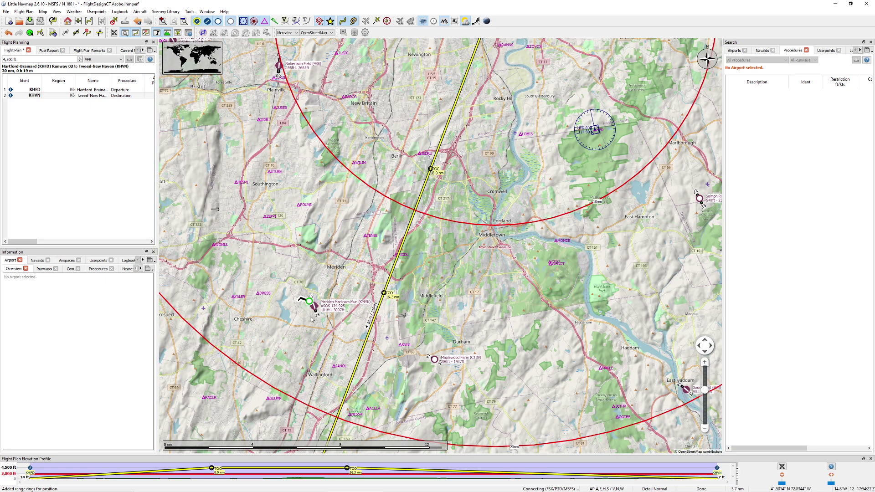
pyautogui.moveTo(429, 203); pyautogui.dragTo(457, 276)
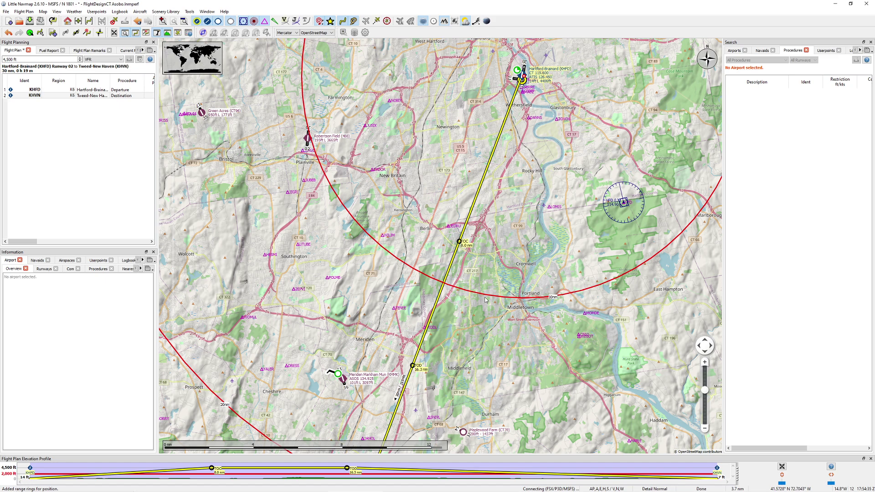
# Add a waypoint to the flight plan where the route line crosses the 10 nm range ring west of Middletown.
pyautogui.scroll(2, 527, 308)
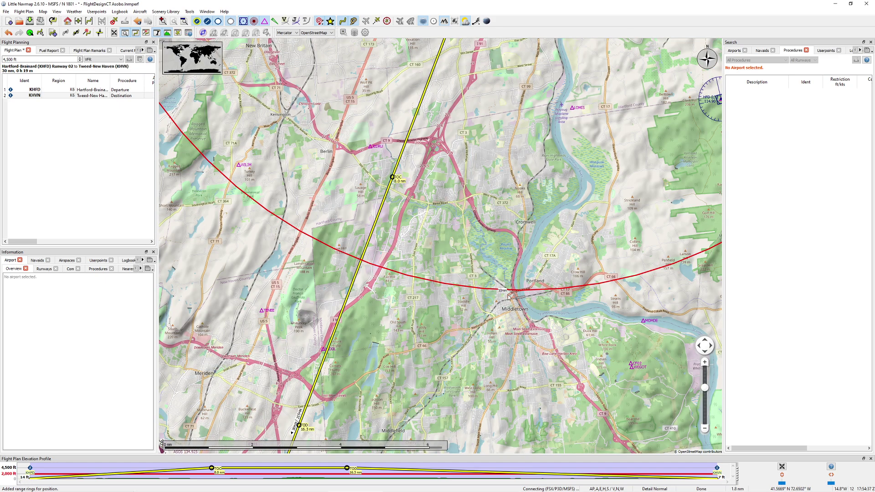
pyautogui.rightClick(362, 263)
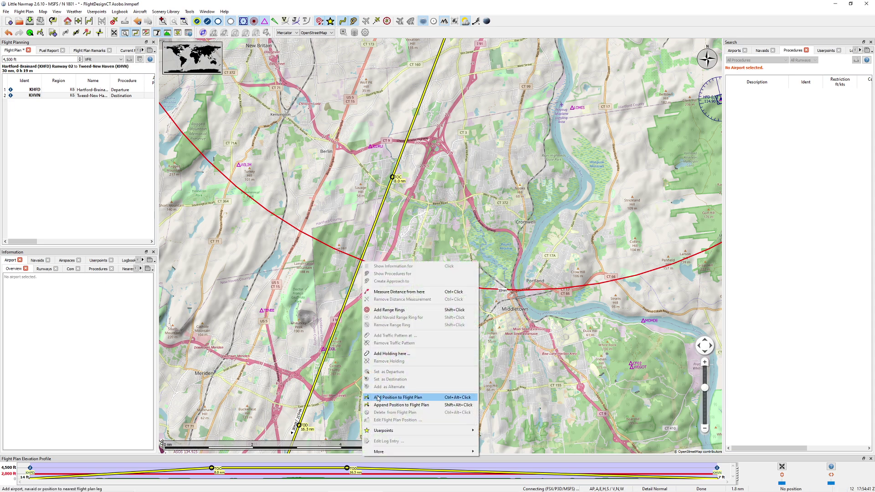
pyautogui.click(395, 398)
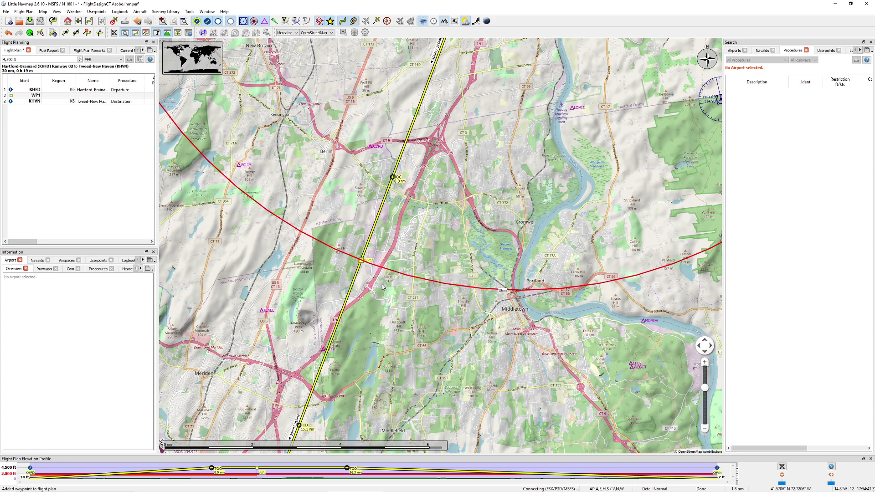
pyautogui.rightClick(363, 261)
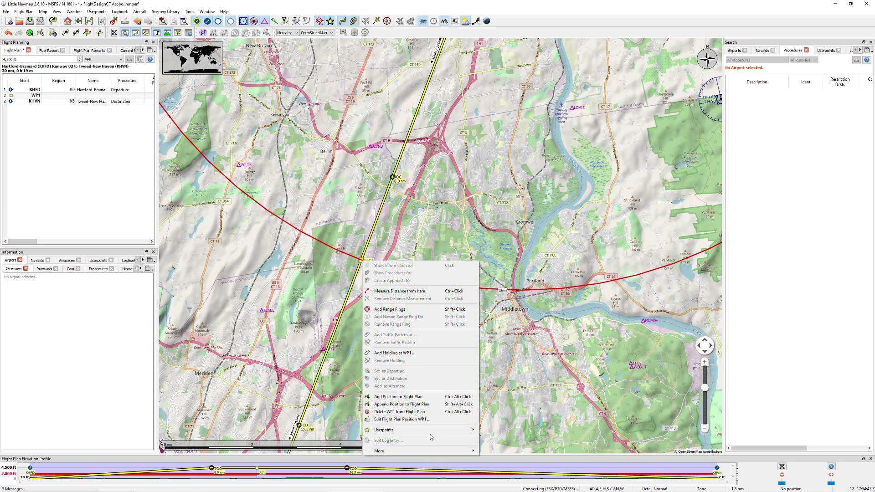
pyautogui.moveTo(428, 451)
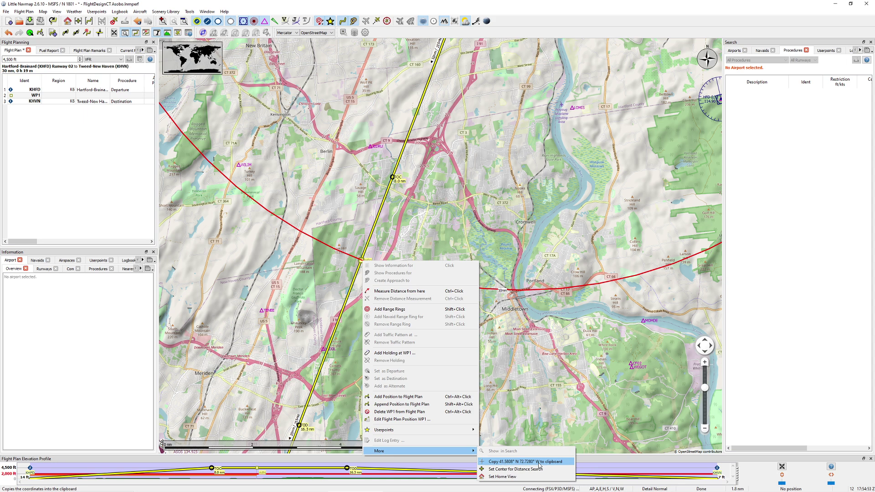
pyautogui.click(333, 346)
# Change the ident of the new waypoint on the 10 nm range ring to MiddleTownBridge.
pyautogui.rightClick(361, 261)
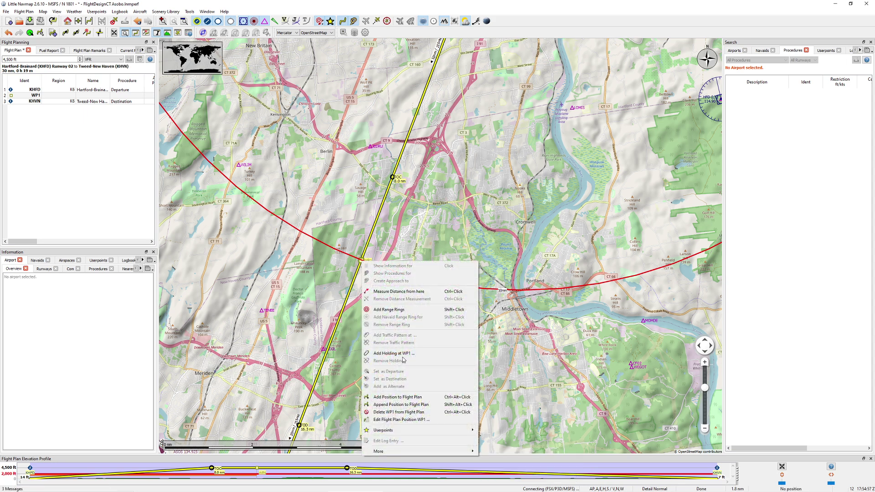
pyautogui.click(401, 419)
pyautogui.moveTo(433, 191); pyautogui.dragTo(467, 203)
pyautogui.moveTo(461, 212); pyautogui.dragTo(406, 211)
pyautogui.write('Look for')
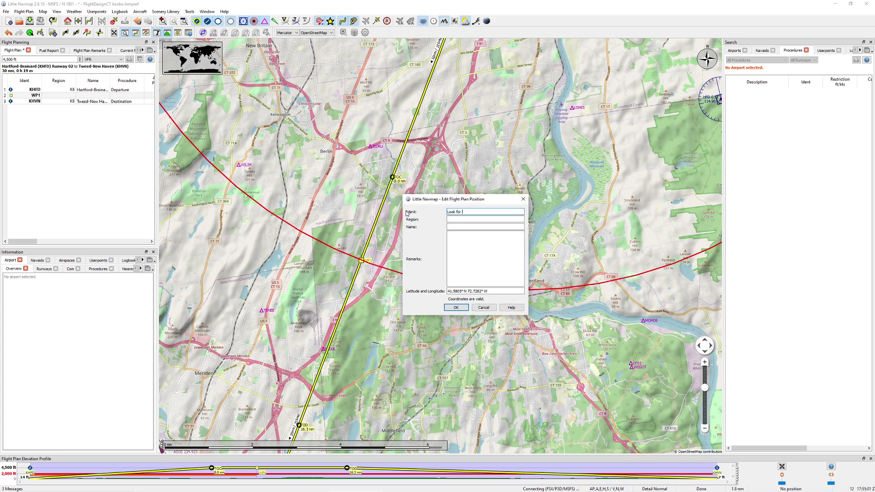
pyautogui.press('BackSpace')
pyautogui.press('BackSpace')
pyautogui.press('BackSpace')
pyautogui.press('BackSpace')
pyautogui.press('BackSpace')
pyautogui.press('BackSpace')
pyautogui.press('BackSpace')
pyautogui.press('BackSpace')
pyautogui.press('Tab')
pyautogui.press('Tab')
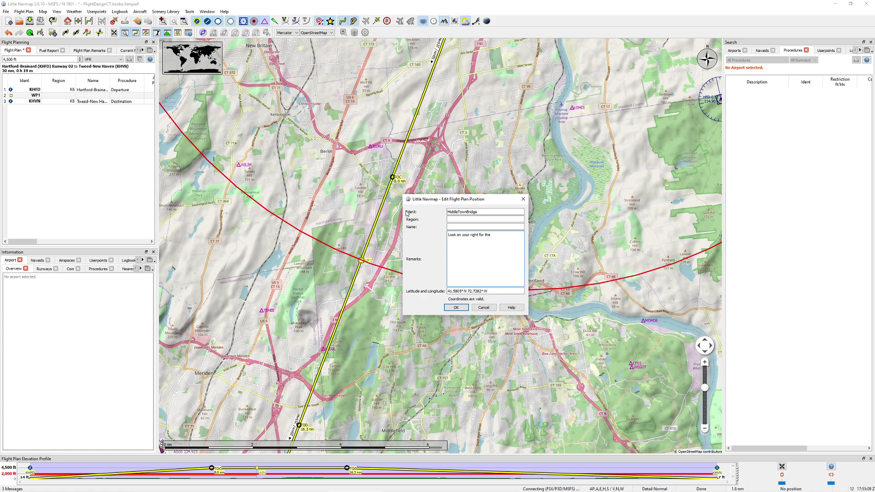
pyautogui.click(456, 308)
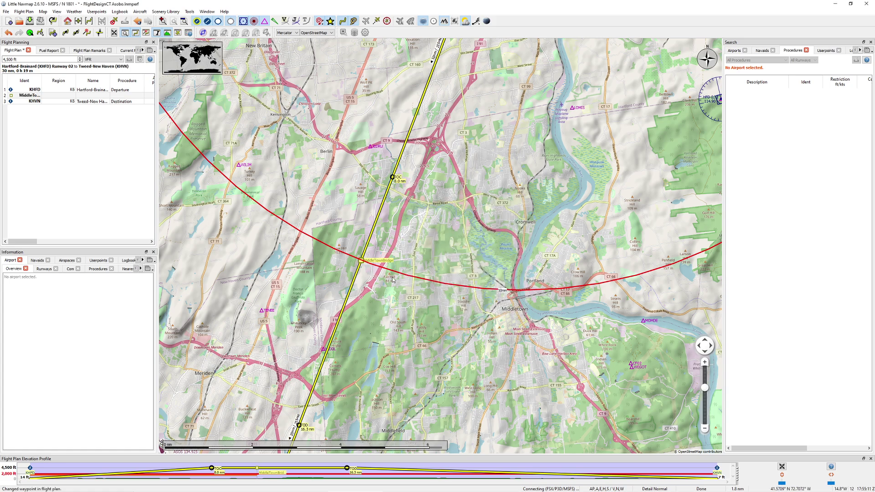
# Examine the route between Meriden and New Haven for visual landmarks near the 20 nm range ring.
pyautogui.scroll(-2, 382, 297)
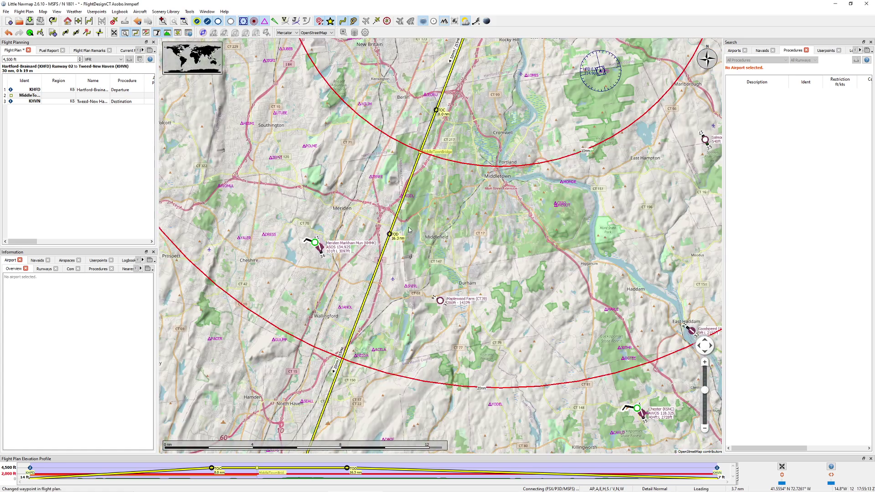
pyautogui.moveTo(358, 376); pyautogui.dragTo(409, 251)
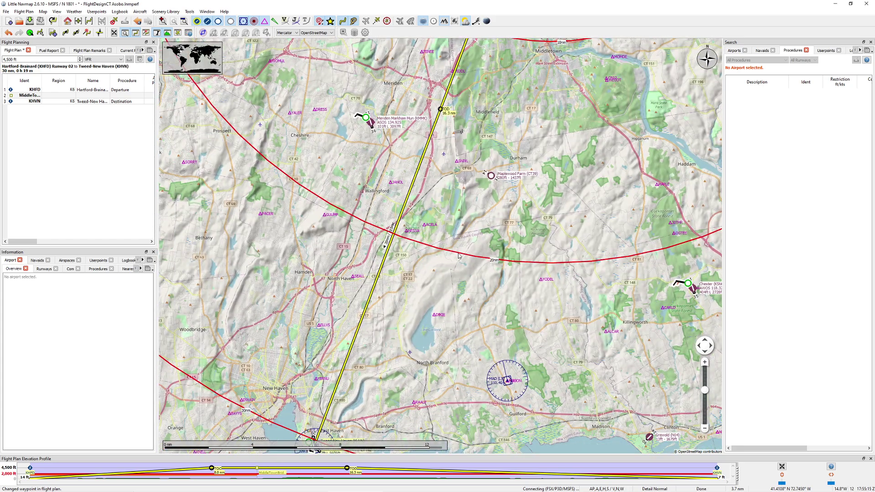
pyautogui.scroll(2, 398, 236)
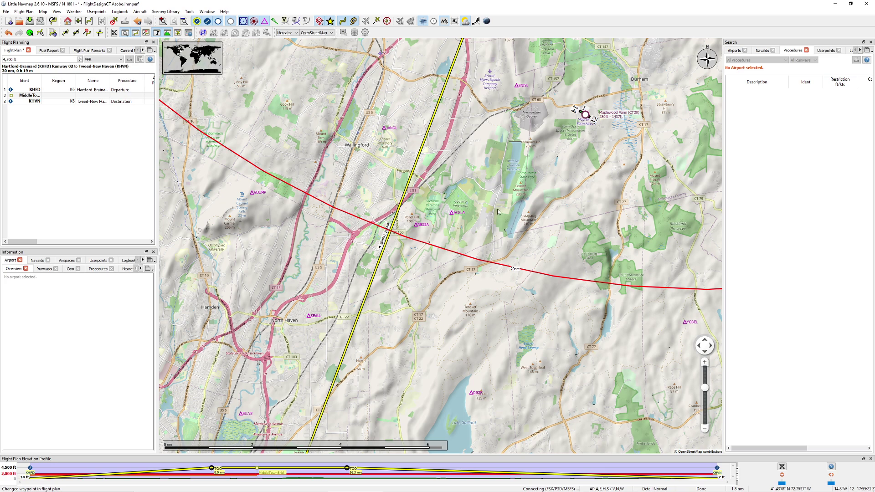
pyautogui.moveTo(484, 213); pyautogui.dragTo(477, 237)
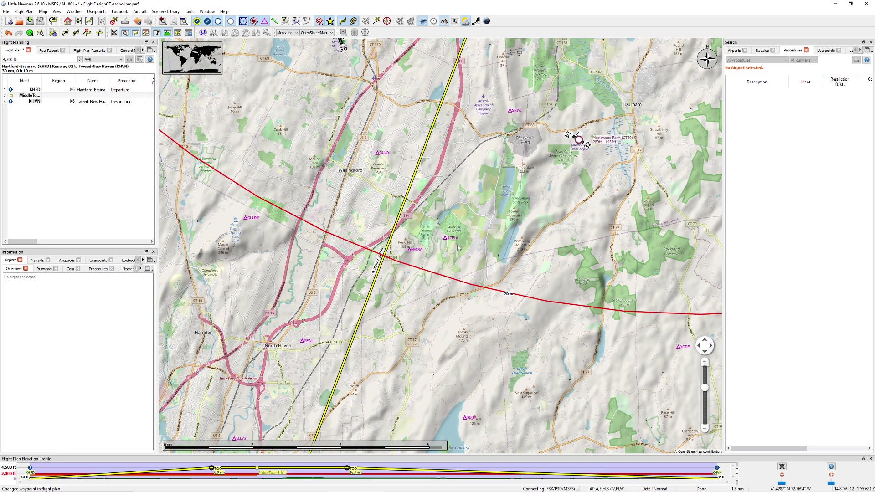
pyautogui.scroll(2, 458, 248)
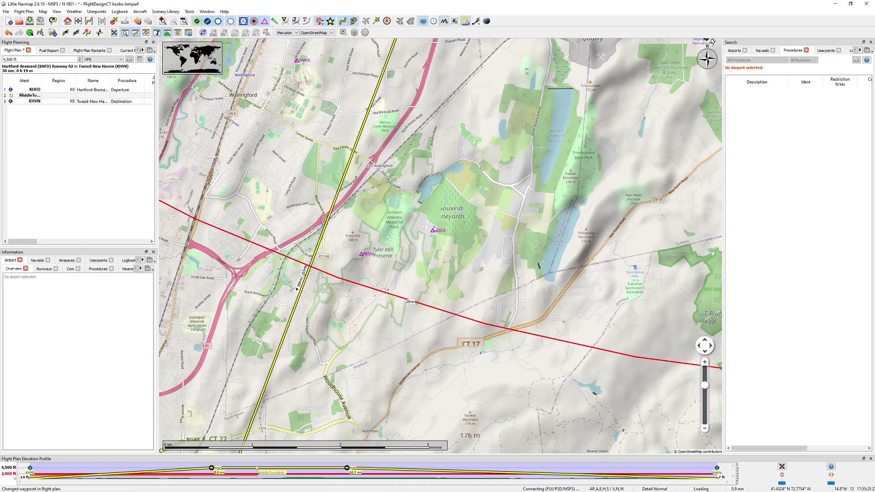
pyautogui.scroll(-4, 434, 229)
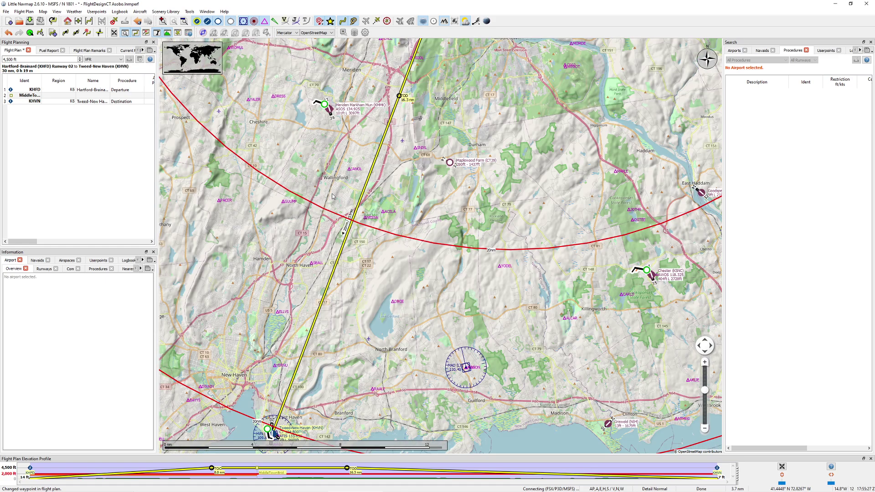
pyautogui.moveTo(351, 255); pyautogui.dragTo(413, 229)
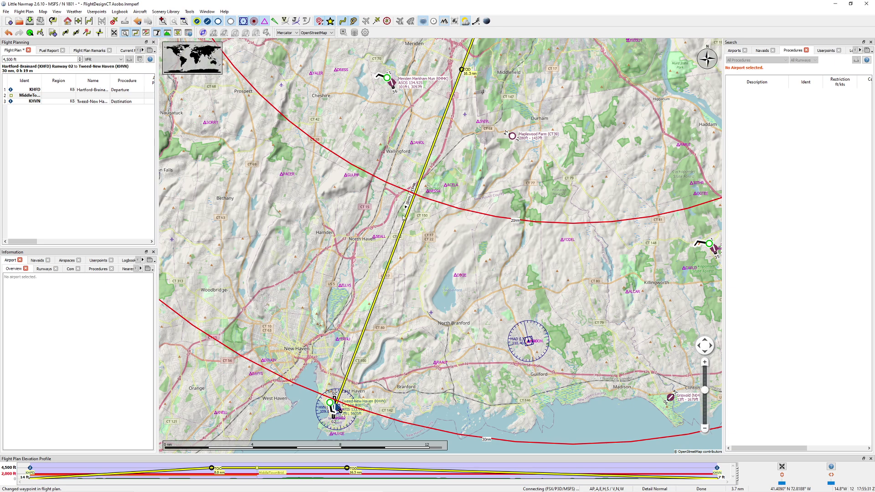
pyautogui.moveTo(407, 105); pyautogui.dragTo(394, 164)
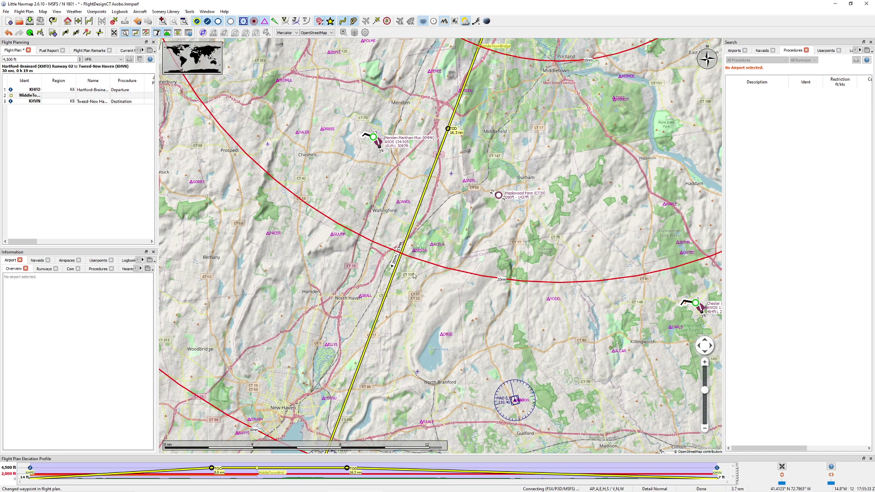
pyautogui.moveTo(413, 274); pyautogui.dragTo(418, 254)
# Add a waypoint to the flight plan where the route crosses Interstate 91 southeast of Wallingford, just before the 20 nm range ring.
pyautogui.scroll(2, 423, 258)
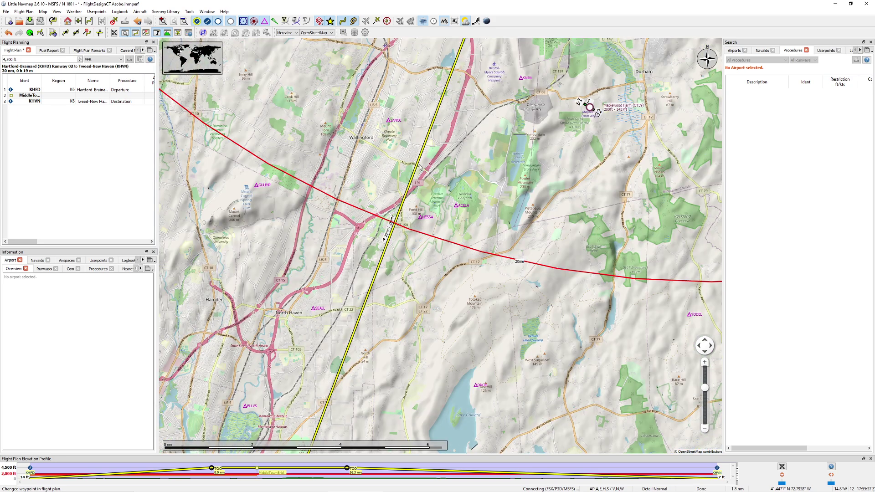
pyautogui.rightClick(408, 190)
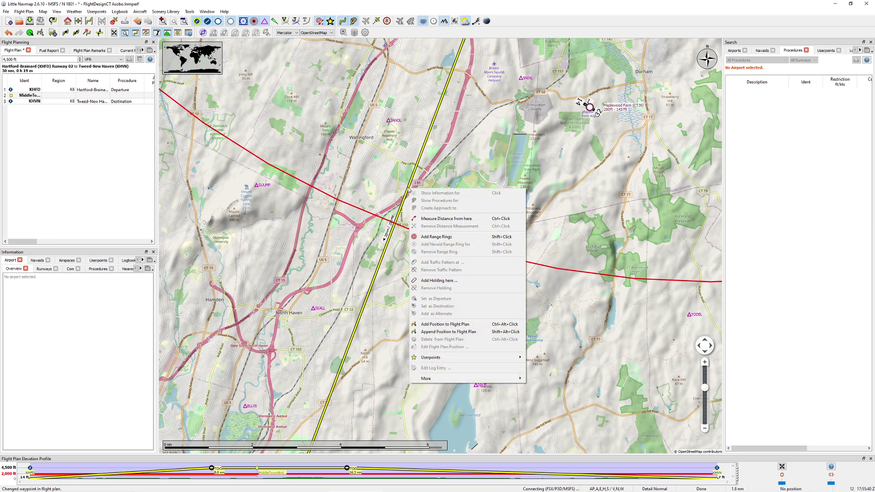
pyautogui.click(447, 322)
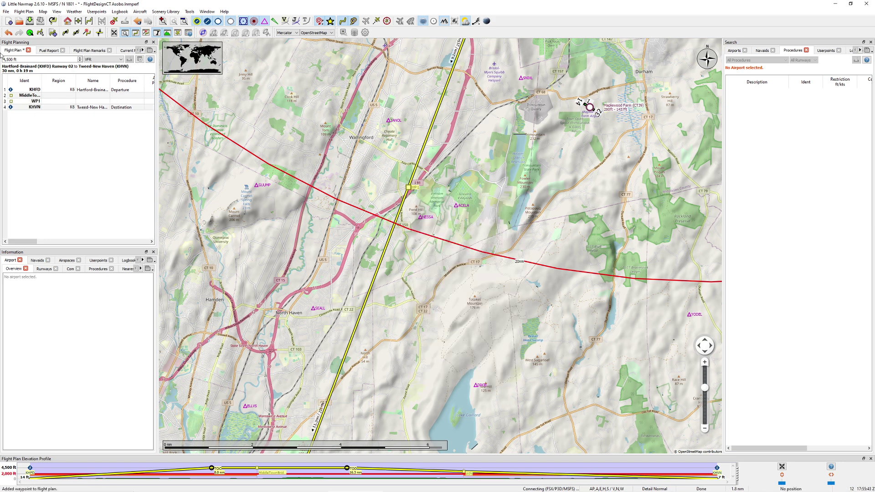
# Change the ident of waypoint WP1 to Resevoir and add a remark beginning "Look at left wing for".
pyautogui.doubleClick(36, 99)
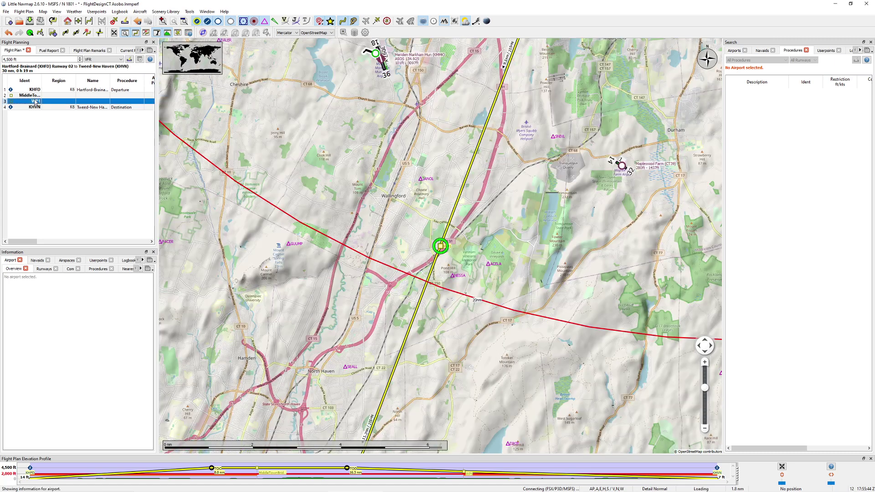
pyautogui.rightClick(438, 247)
pyautogui.click(527, 406)
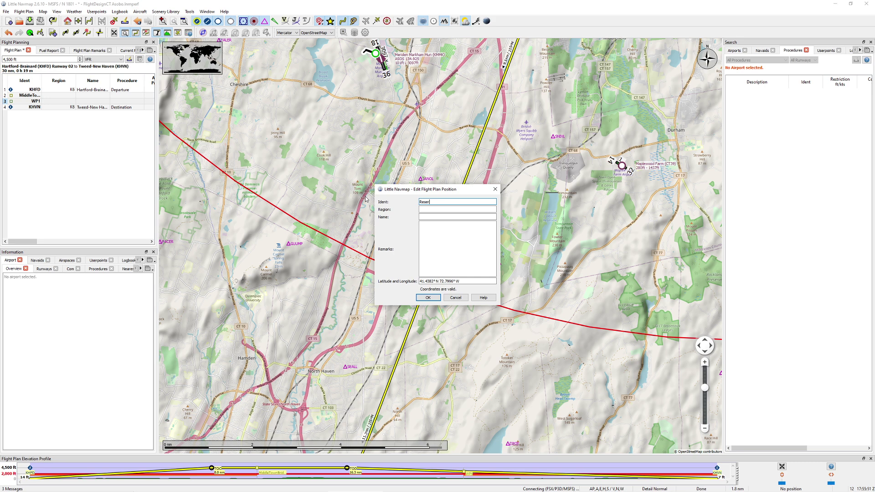
pyautogui.click(429, 202)
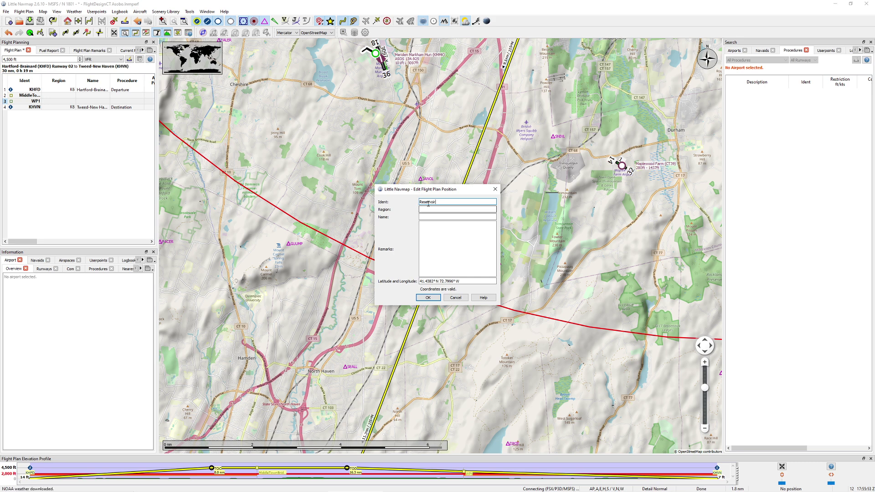
pyautogui.press('BackSpace')
pyautogui.click(432, 233)
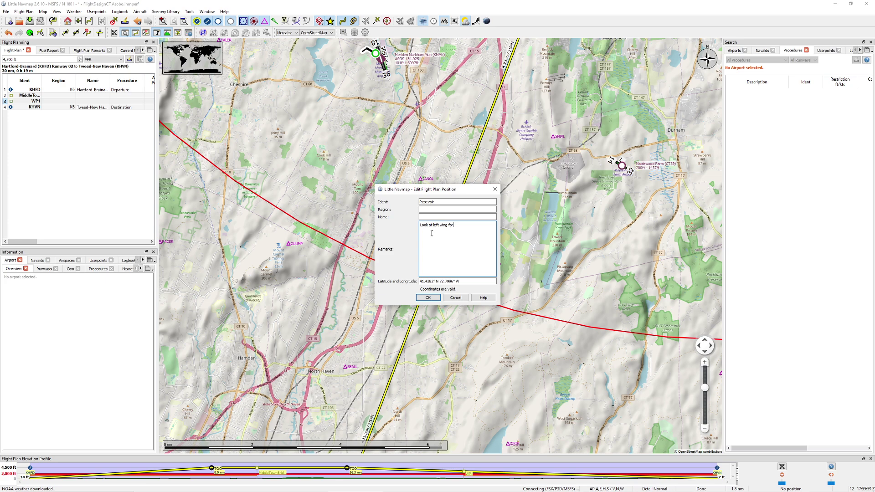
pyautogui.click(428, 298)
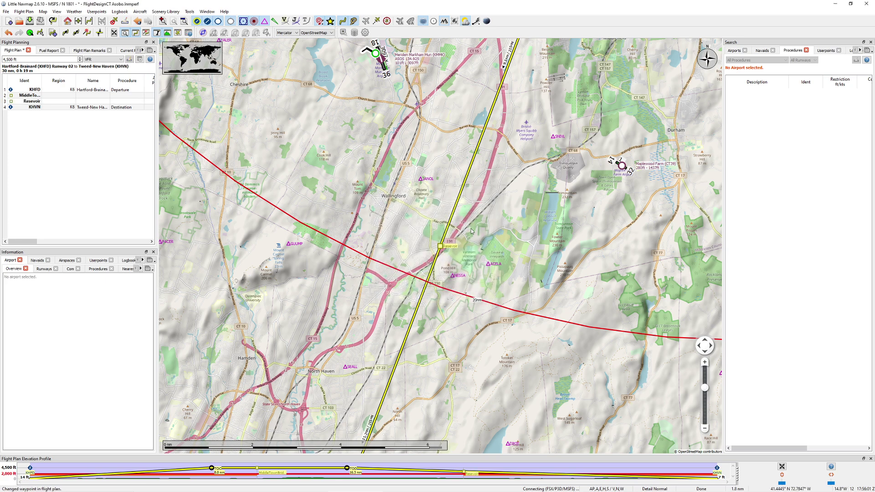
# Widen the flight plan table and examine each leg's course, distance, time, remaining fuel, wind and altitude.
pyautogui.scroll(-2, 471, 228)
pyautogui.moveTo(504, 280); pyautogui.dragTo(501, 174)
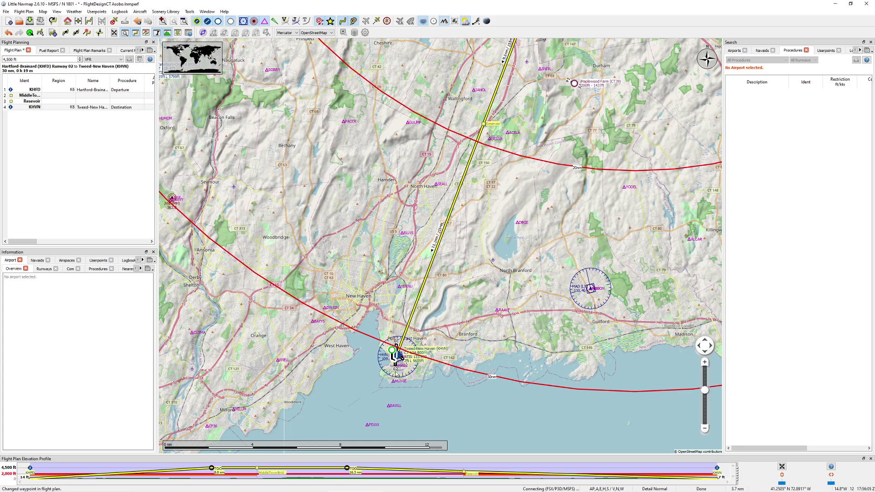
pyautogui.scroll(-2, 504, 257)
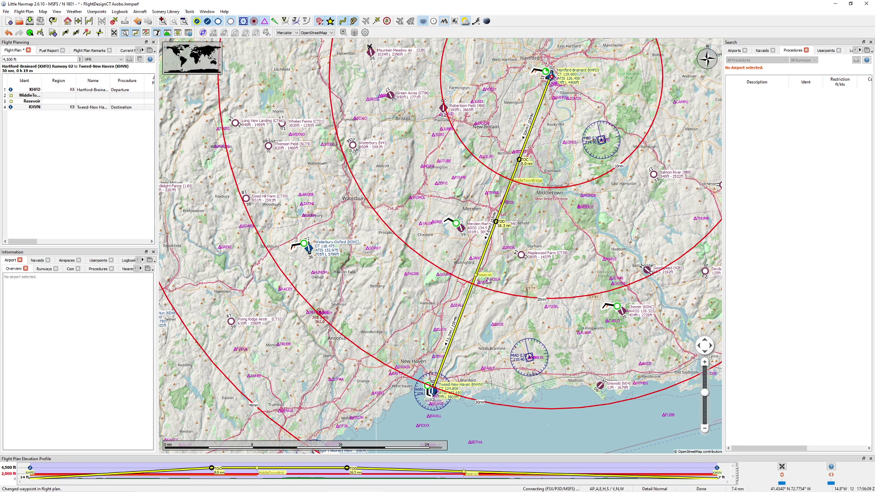
pyautogui.click(36, 108)
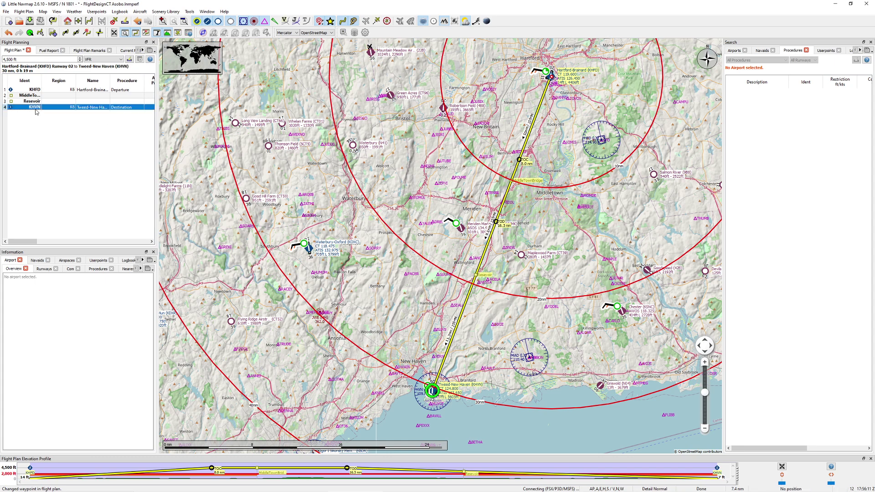
pyautogui.click(33, 102)
pyautogui.moveTo(157, 105); pyautogui.dragTo(354, 105)
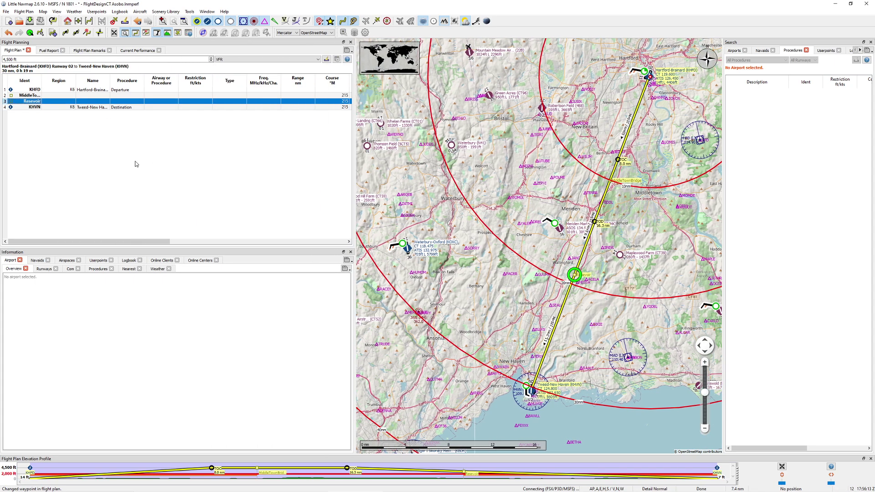
pyautogui.moveTo(100, 243); pyautogui.dragTo(260, 235)
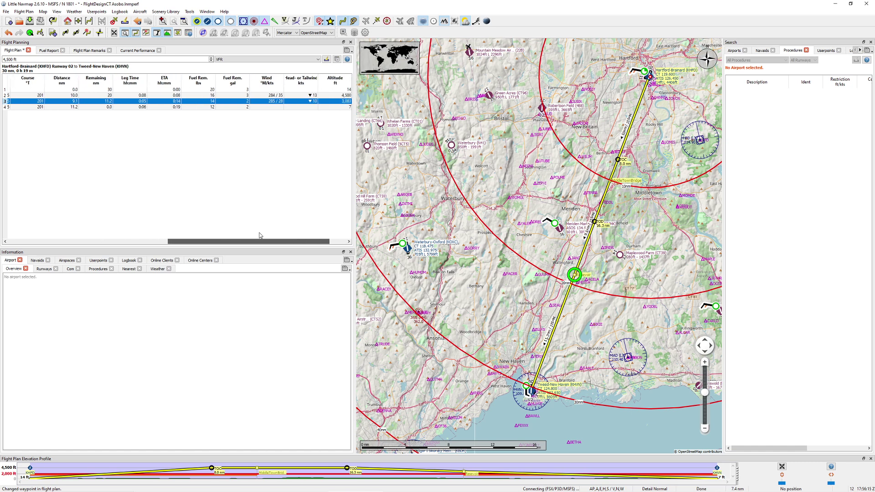
pyautogui.click(265, 96)
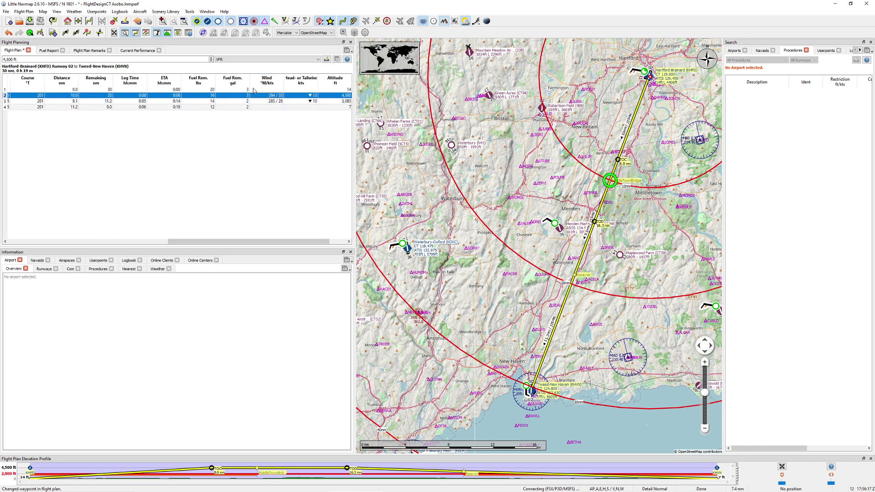
# Turn on manual wind for the flight plan calculations, and turn it off again.
pyautogui.click(74, 11)
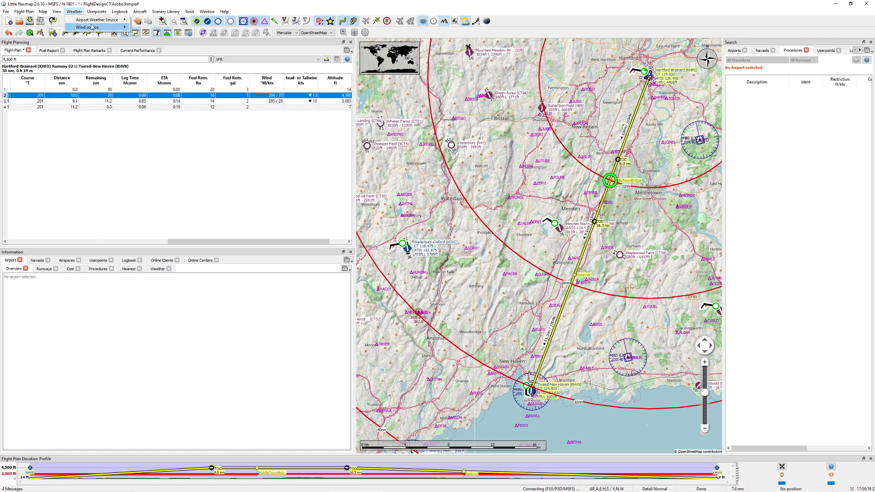
pyautogui.moveTo(92, 27)
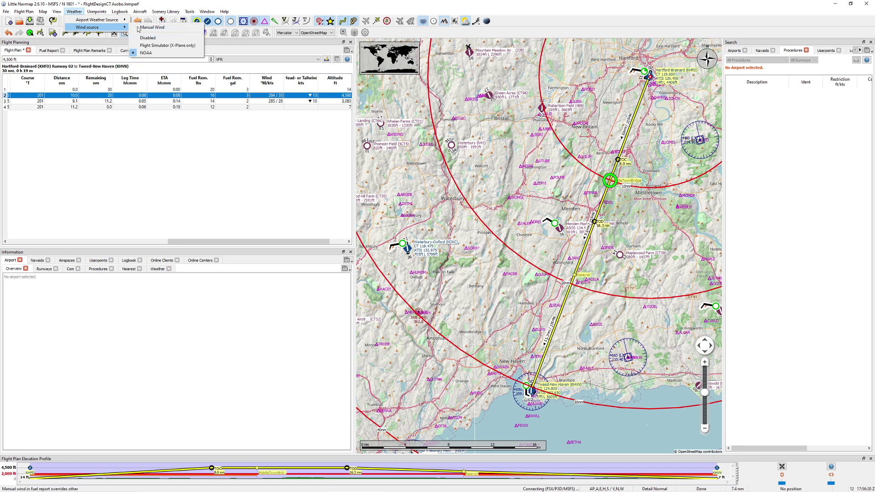
pyautogui.click(176, 27)
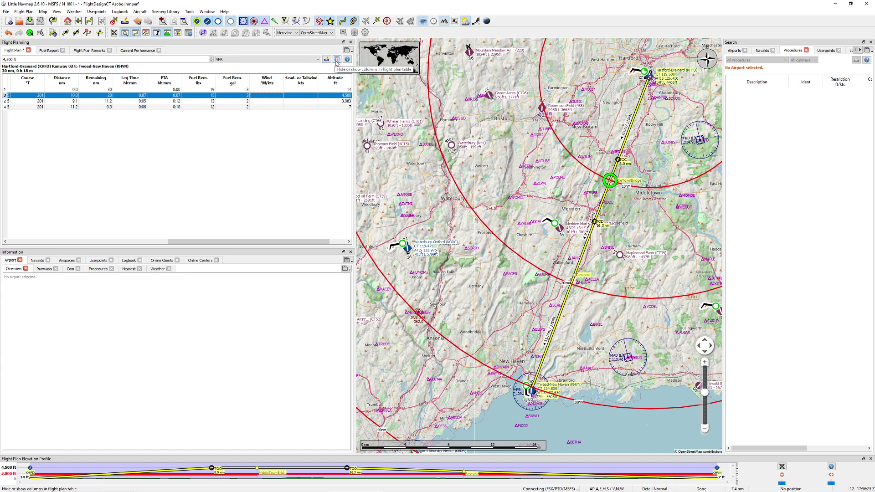
pyautogui.click(348, 50)
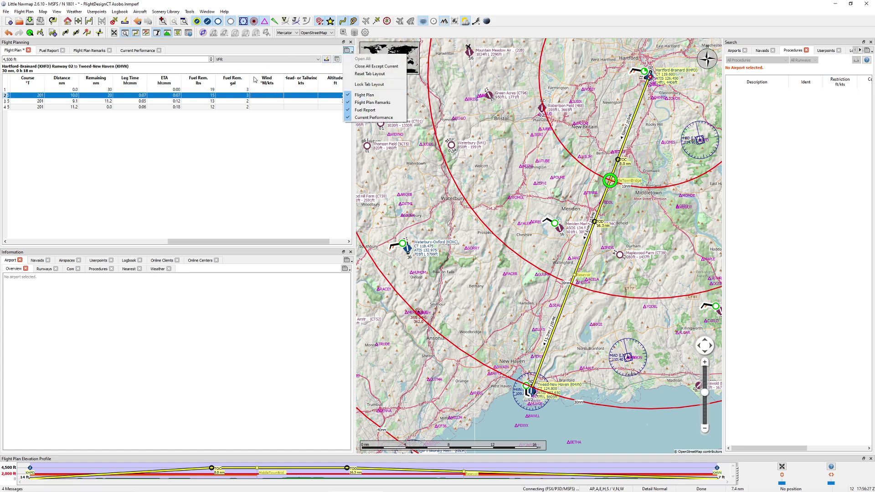
pyautogui.click(74, 12)
pyautogui.moveTo(88, 28)
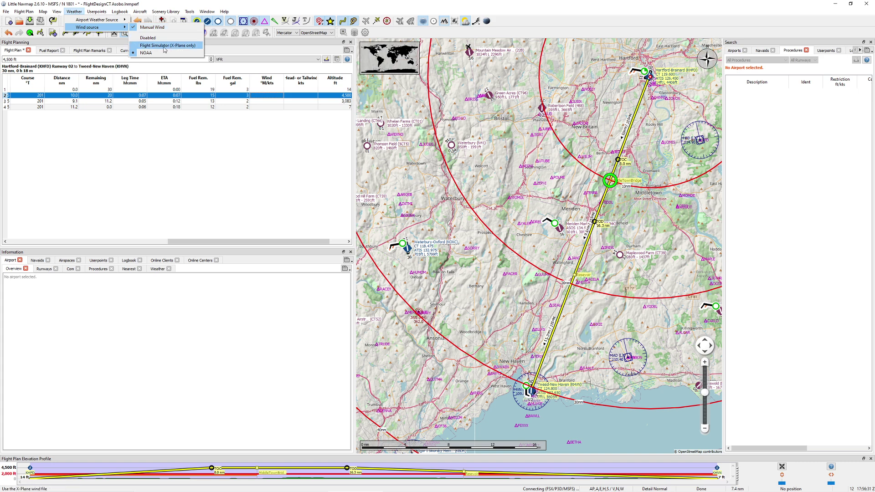
pyautogui.click(157, 29)
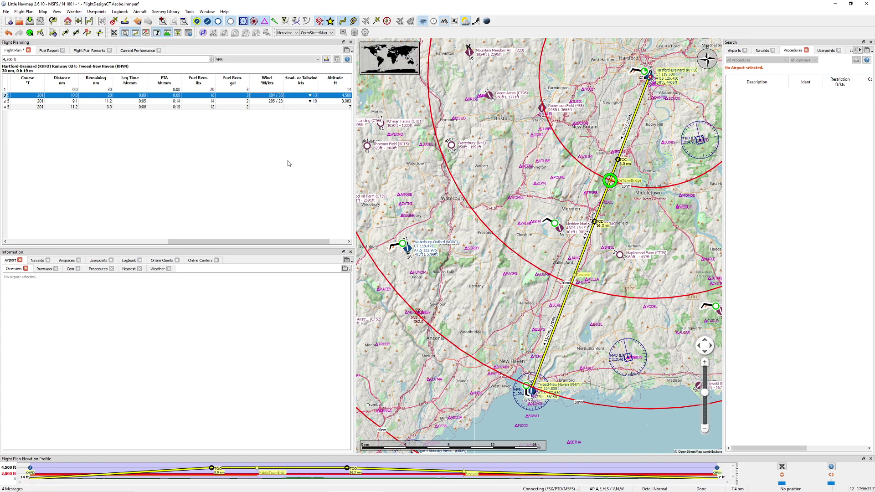
# Load the recent C172.lnmperf aircraft performance file and review the leg times, fuel and remarks in the flight plan table.
pyautogui.moveTo(221, 239); pyautogui.dragTo(165, 238)
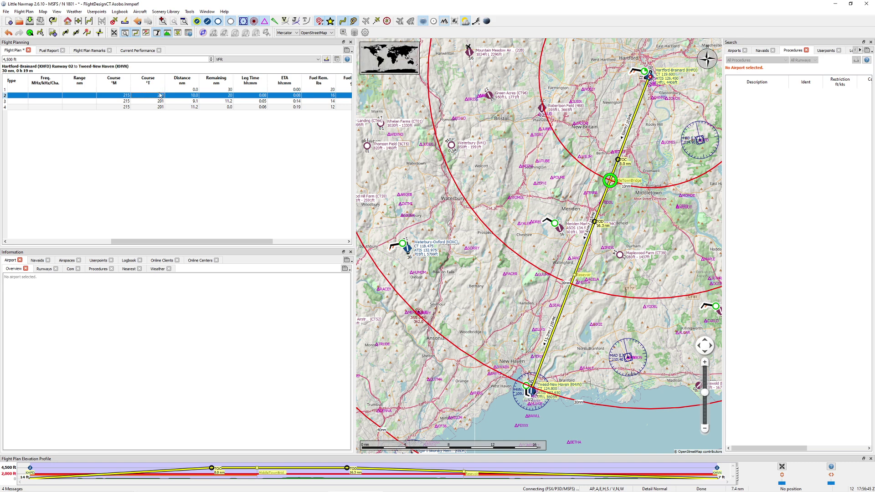
pyautogui.moveTo(183, 241); pyautogui.dragTo(236, 241)
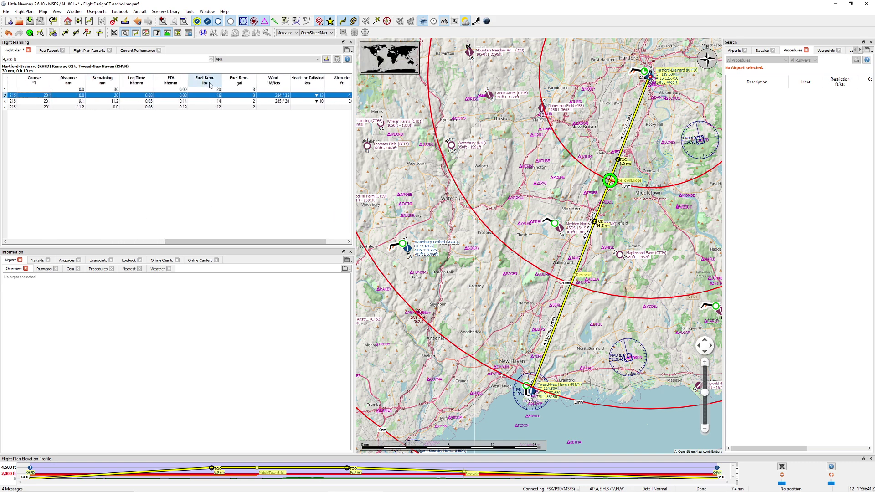
pyautogui.click(140, 11)
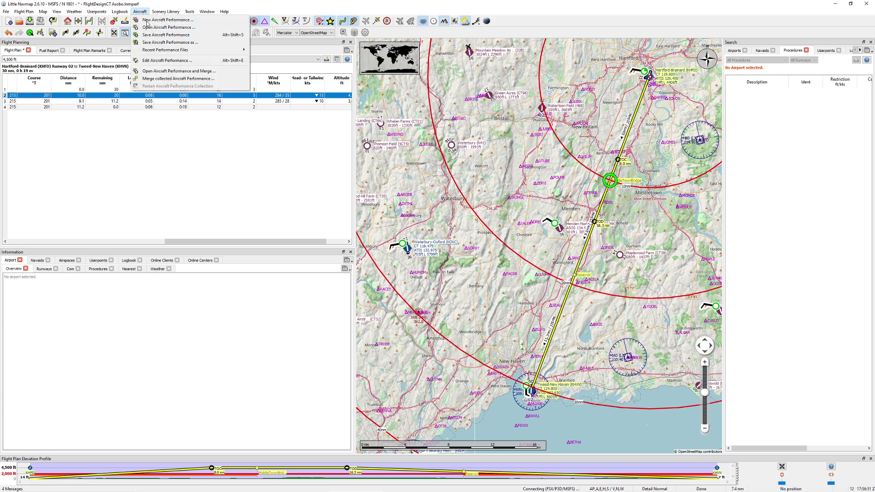
pyautogui.moveTo(193, 50)
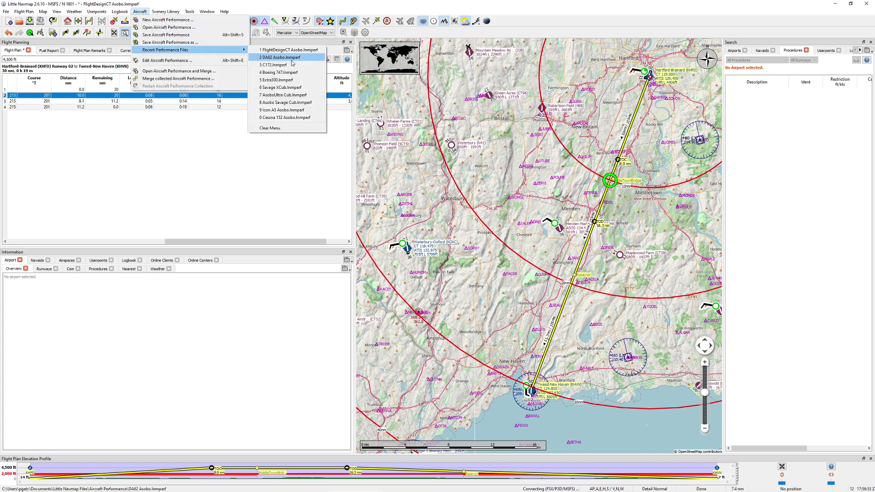
pyautogui.click(292, 65)
pyautogui.click(16, 52)
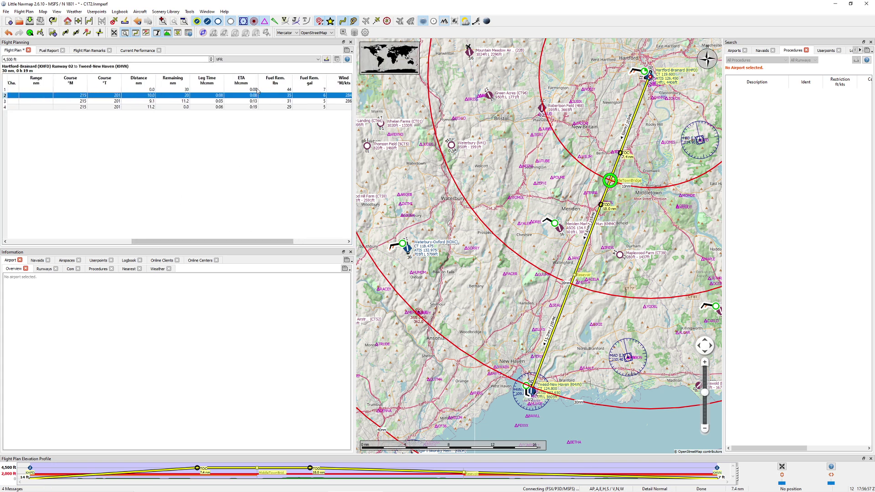
pyautogui.moveTo(213, 241); pyautogui.dragTo(266, 241)
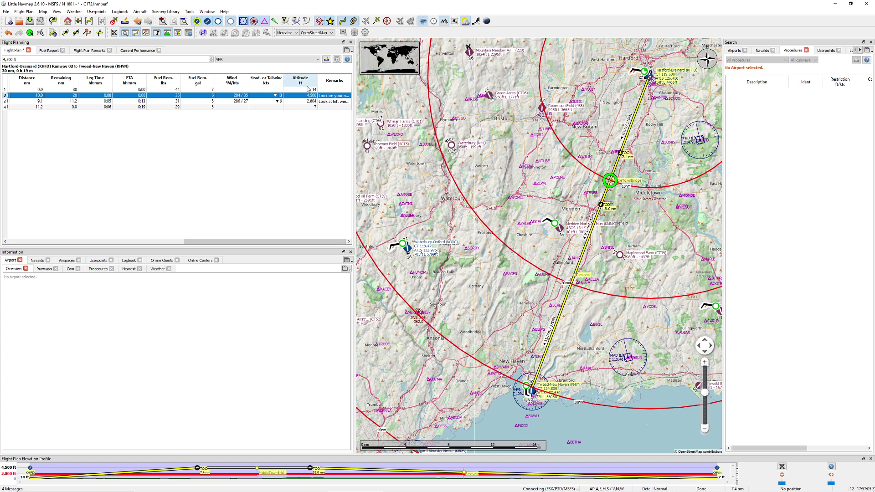
# View the flight plan printing options and close them without printing.
pyautogui.click(6, 11)
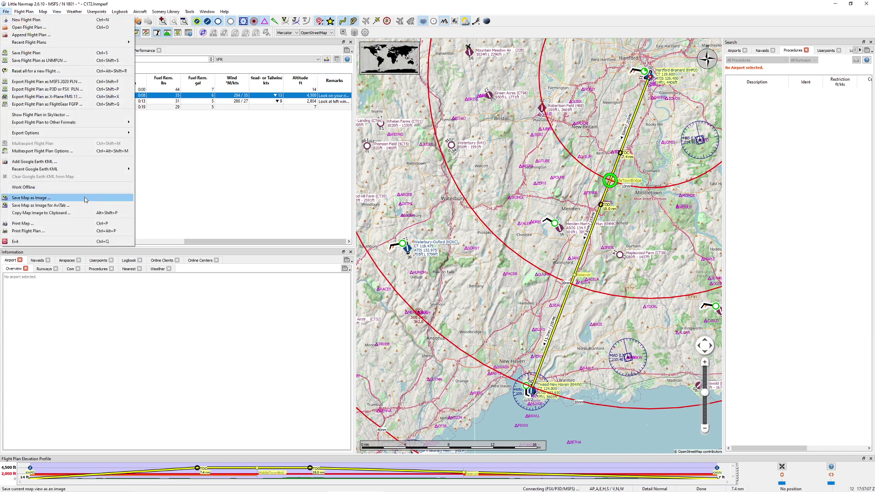
pyautogui.click(108, 231)
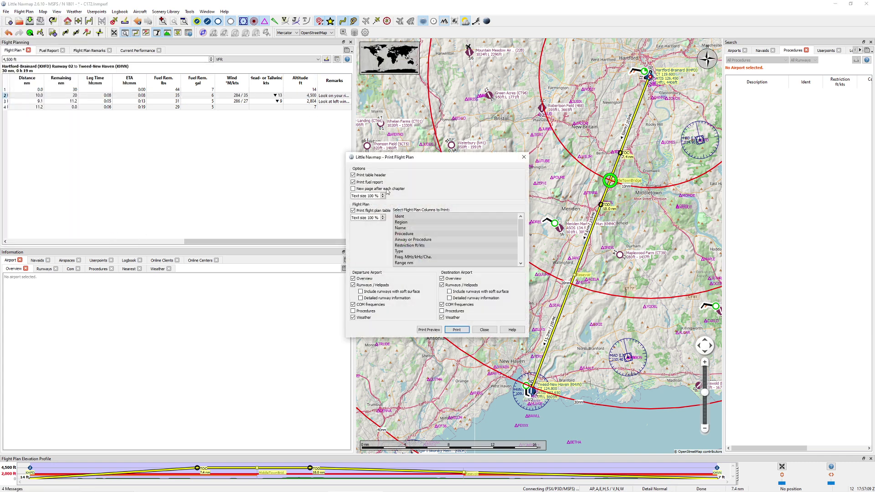
pyautogui.click(523, 157)
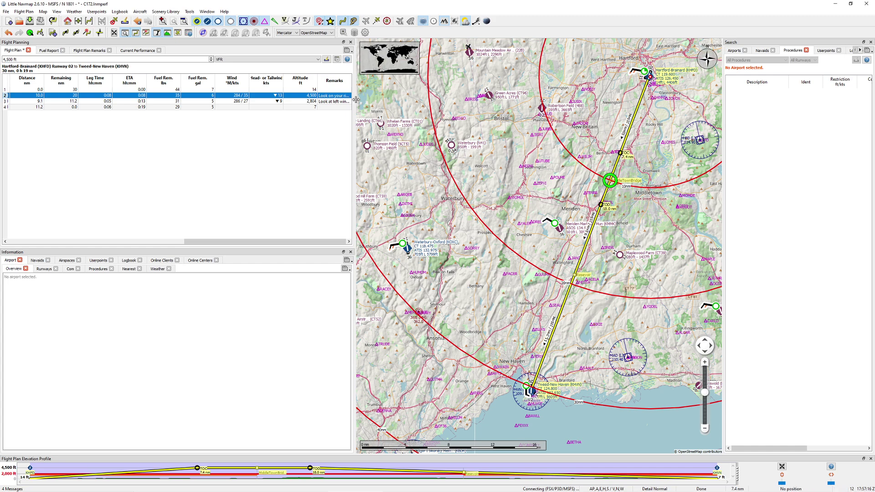
# Narrow the flight plan table and export the plan for MSFS 2020 as VFR Hartford-Brainard (KHFD) to Tweed-New Haven (KHVN).pln.
pyautogui.moveTo(355, 100); pyautogui.dragTo(184, 111)
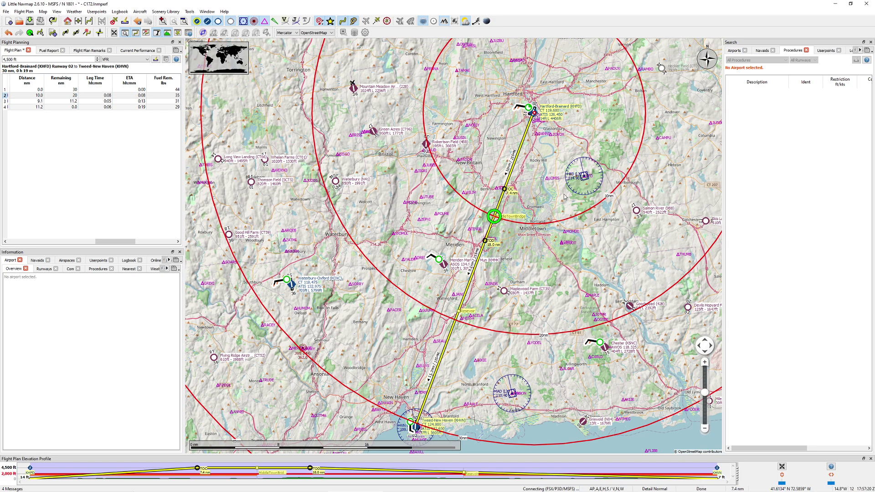
pyautogui.scroll(-2, 564, 197)
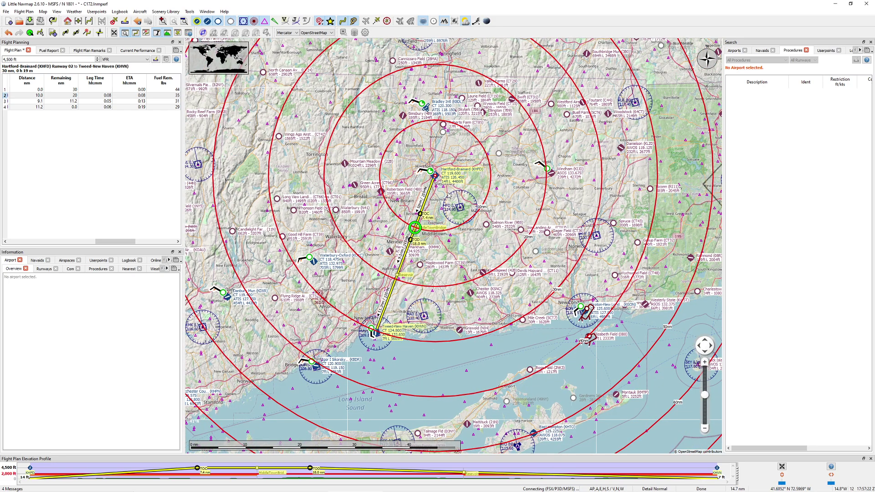
pyautogui.moveTo(448, 192); pyautogui.dragTo(464, 204)
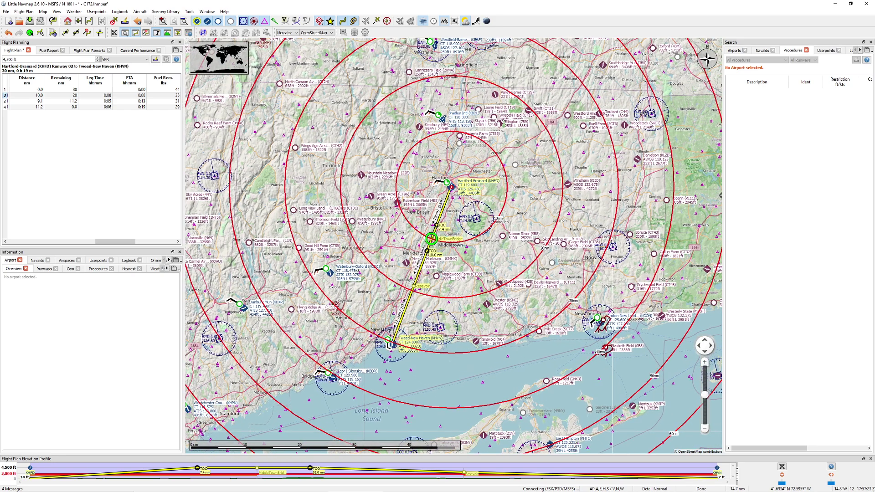
pyautogui.click(7, 11)
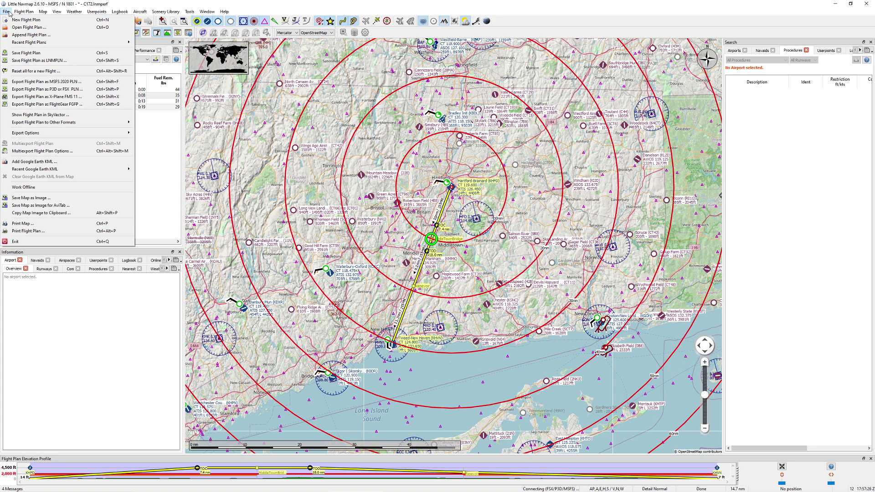
pyautogui.click(61, 85)
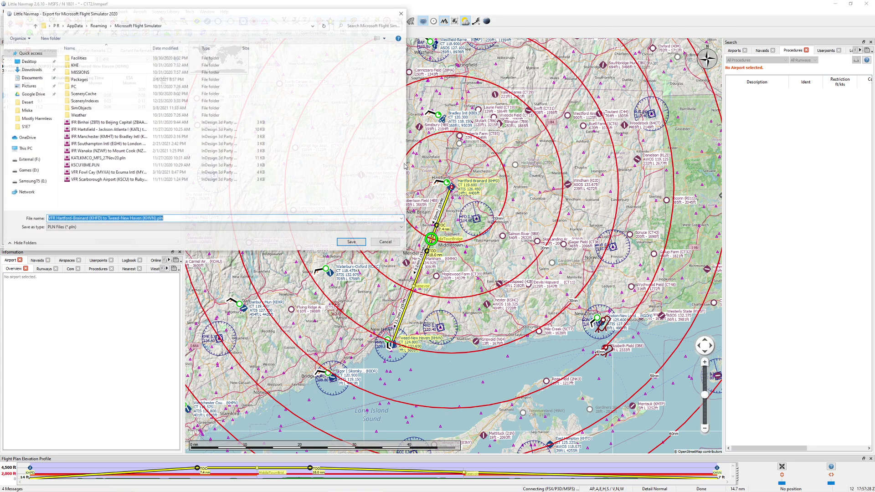
pyautogui.click(353, 242)
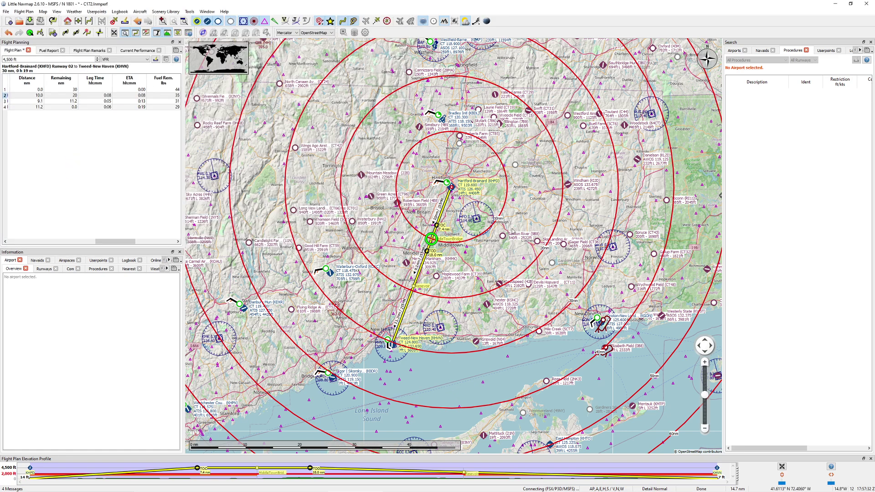
# Start a new empty flight plan without saving the changes, and remove the range rings around Hartford-Brainard (KHFD).
pyautogui.scroll(2, 436, 250)
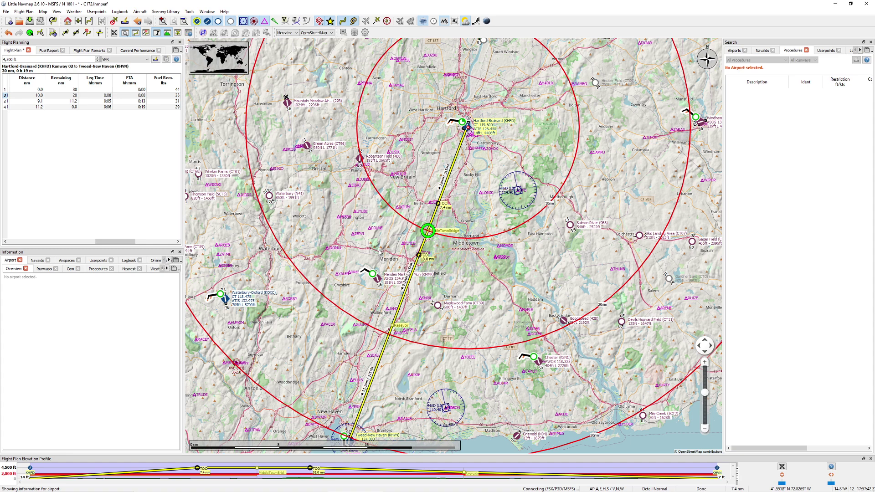
pyautogui.moveTo(378, 279); pyautogui.dragTo(396, 300)
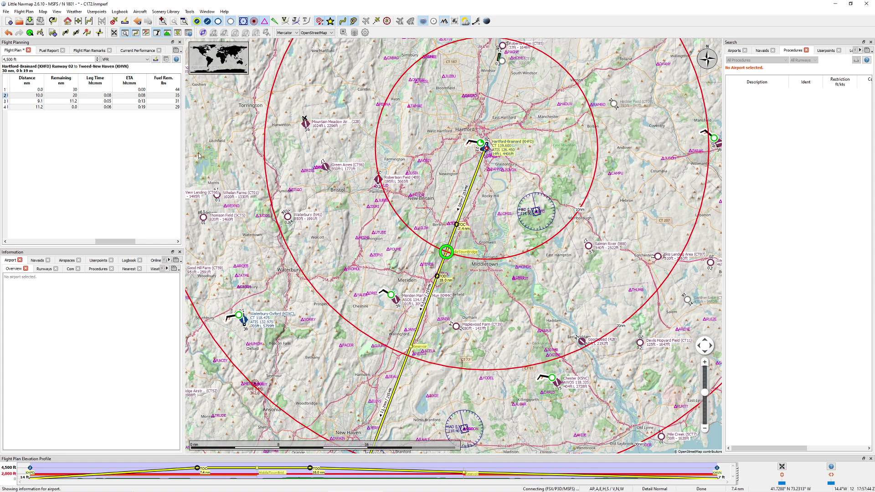
pyautogui.click(9, 21)
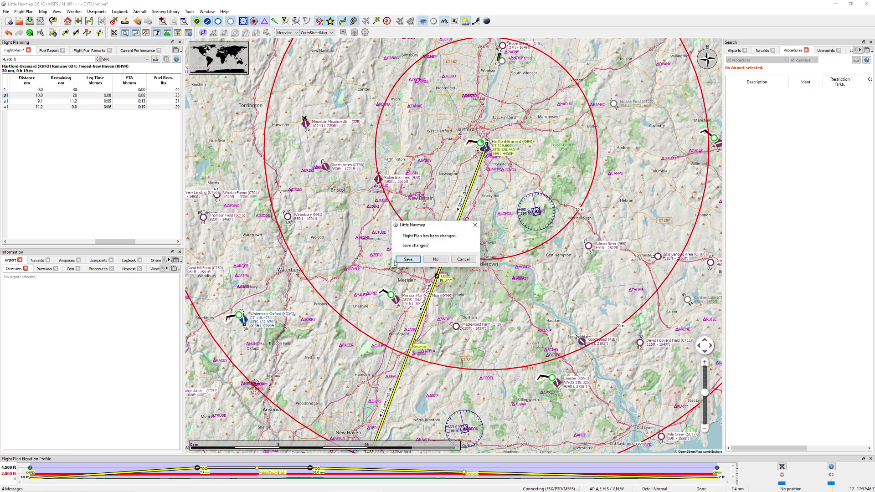
pyautogui.click(437, 260)
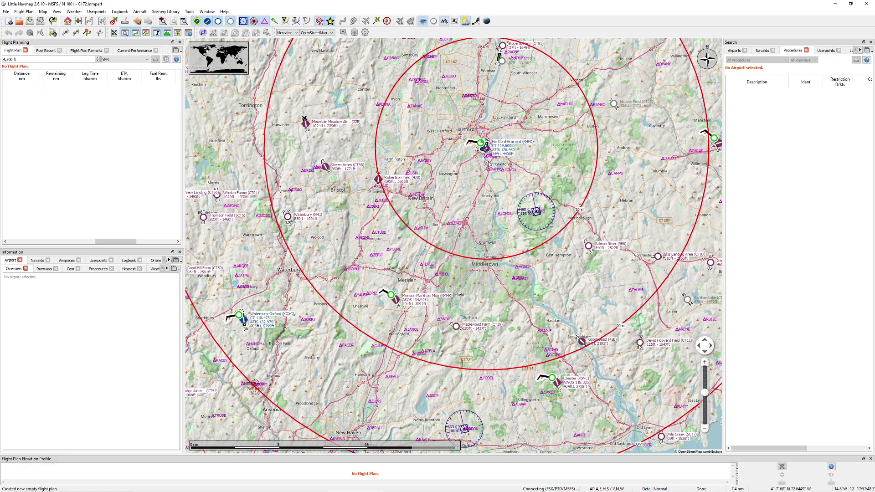
pyautogui.keyDown('shift'); pyautogui.click(486, 147); pyautogui.keyUp('shift')
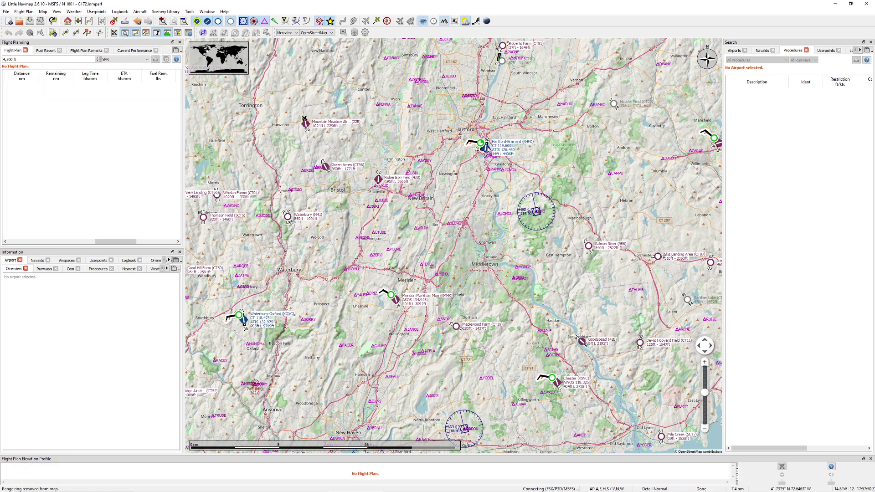
# Set Theodore Francis Green State (KPVD) as the departure airport of the new flight plan.
pyautogui.scroll(-1, 488, 198)
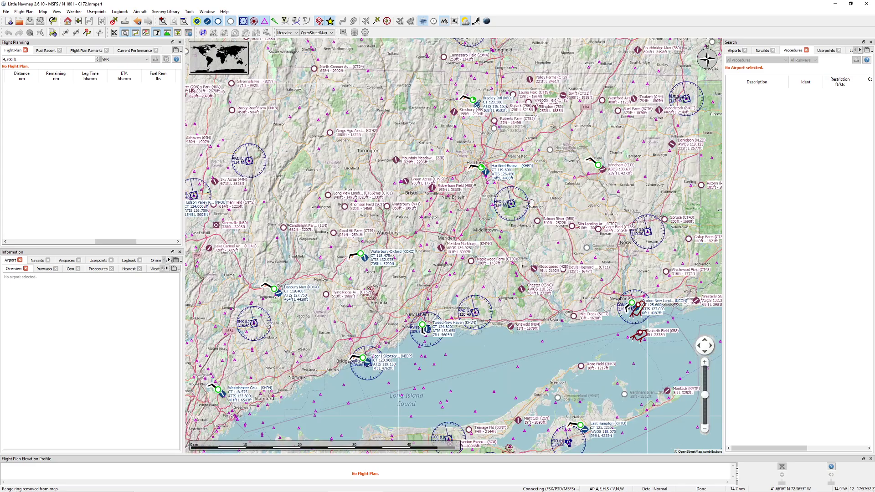
pyautogui.moveTo(561, 200); pyautogui.dragTo(440, 217)
pyautogui.moveTo(591, 219); pyautogui.dragTo(505, 220)
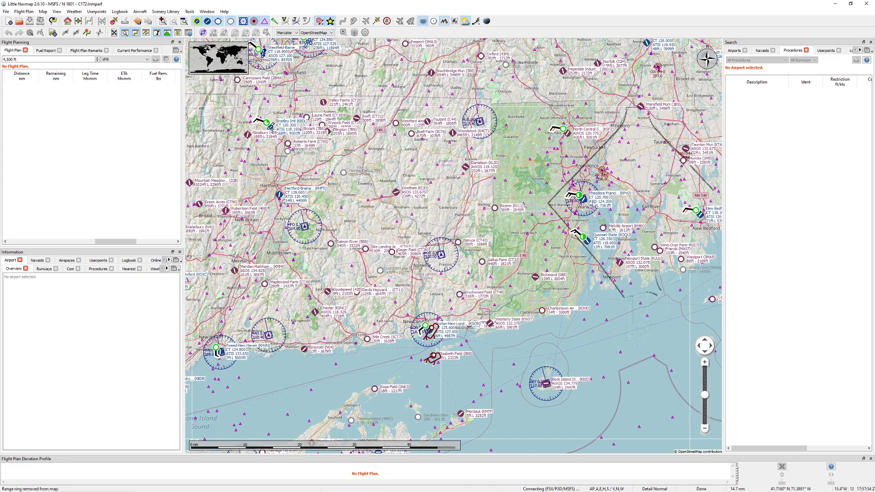
pyautogui.rightClick(588, 203)
pyautogui.rightClick(585, 203)
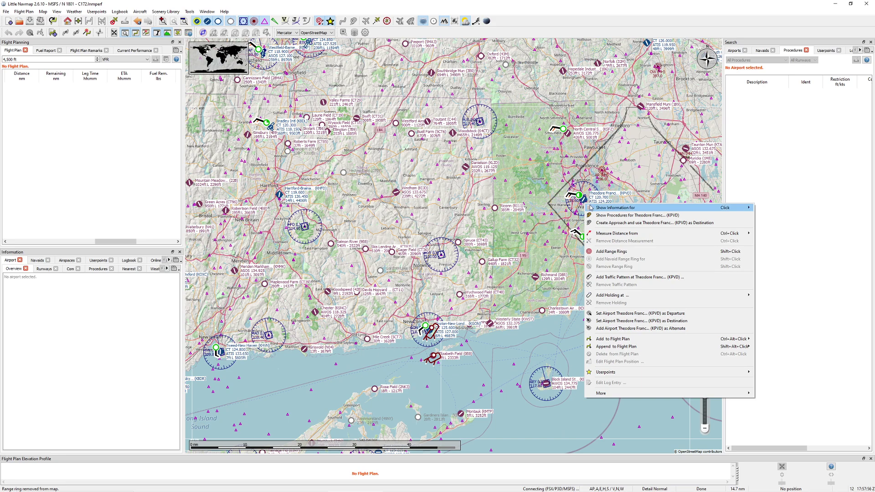
pyautogui.click(637, 313)
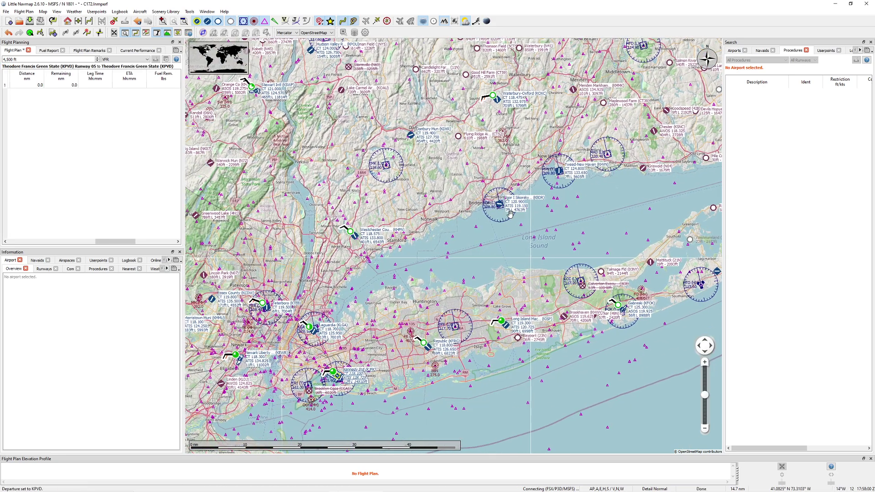
# Set Newark Liberty Intl (KEWR) as the destination airport of the flight plan.
pyautogui.scroll(1, 389, 306)
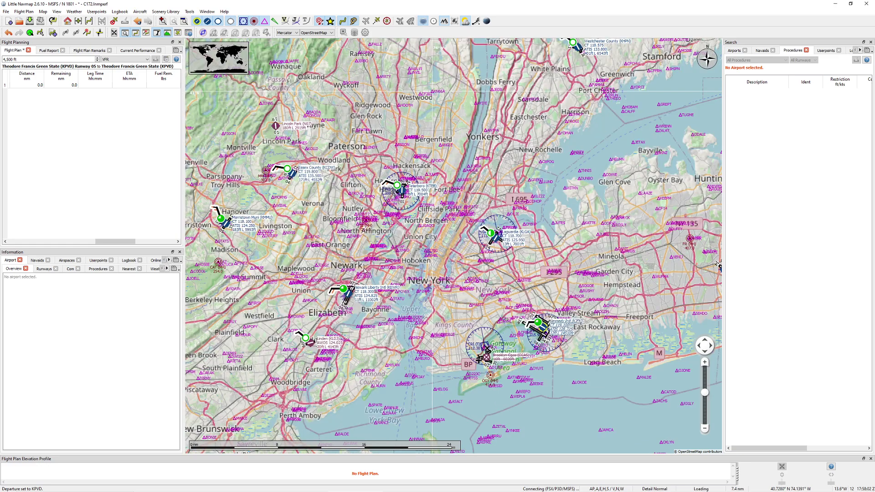
pyautogui.rightClick(349, 294)
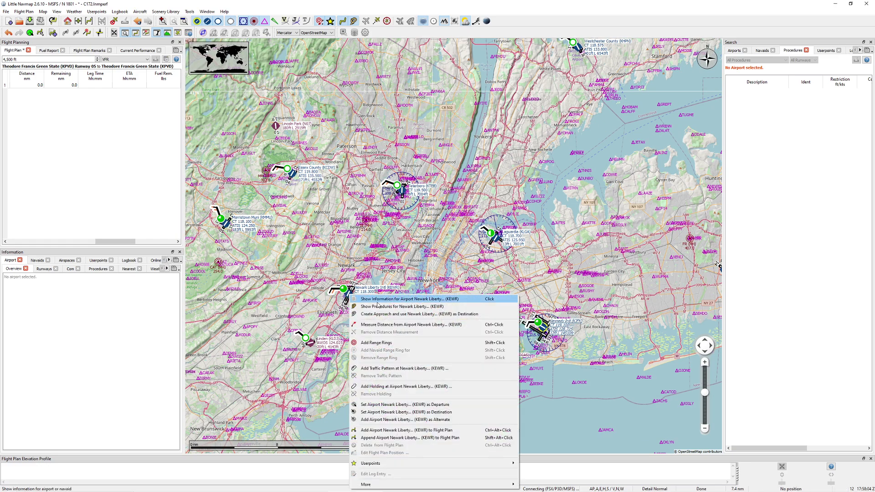
pyautogui.click(432, 412)
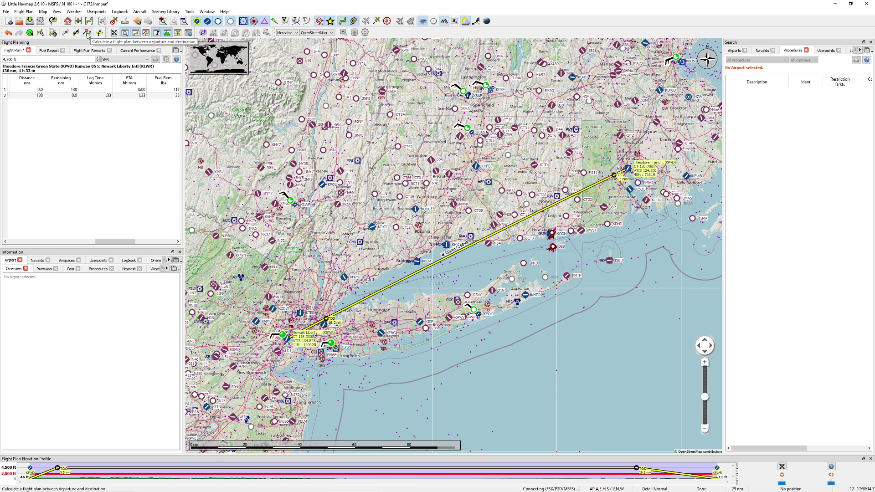
pyautogui.click(88, 35)
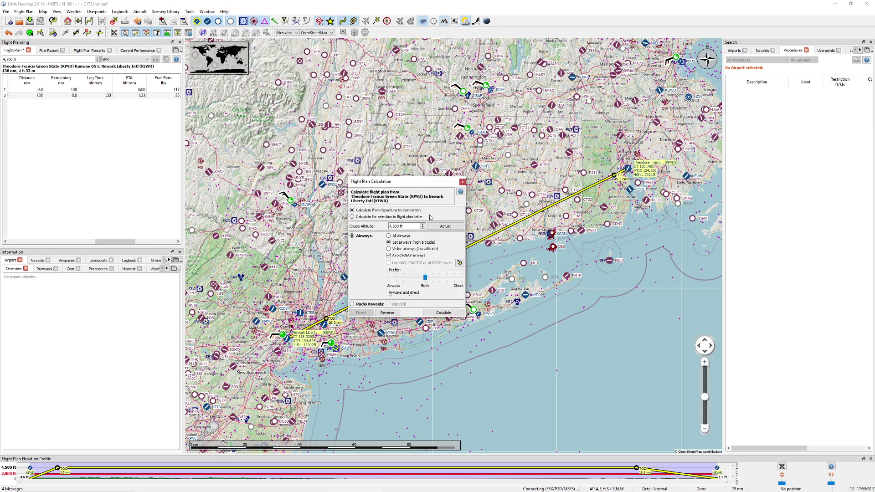
pyautogui.moveTo(407, 226); pyautogui.dragTo(370, 230)
pyautogui.moveTo(374, 182); pyautogui.dragTo(379, 117)
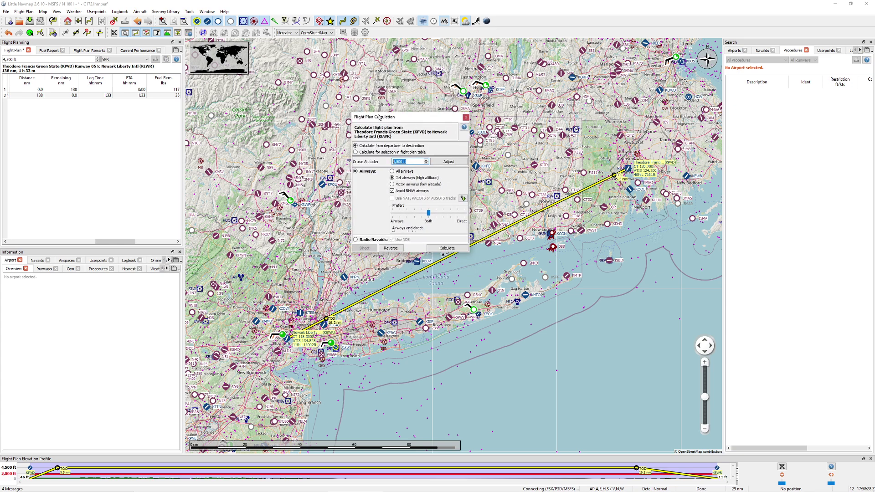
pyautogui.write('140')
pyautogui.click(449, 161)
pyautogui.click(465, 118)
# Set the flight plan type to IFR.
pyautogui.click(124, 60)
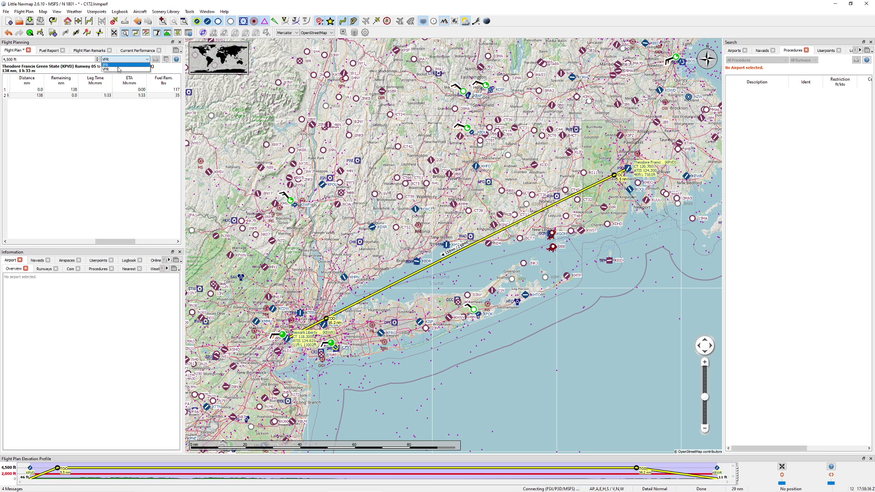
pyautogui.click(117, 65)
pyautogui.click(86, 32)
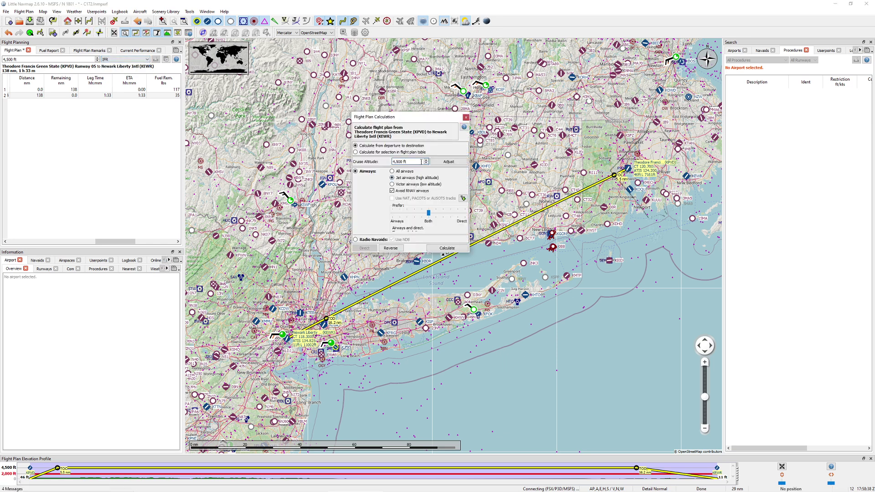
pyautogui.click(451, 162)
pyautogui.click(466, 118)
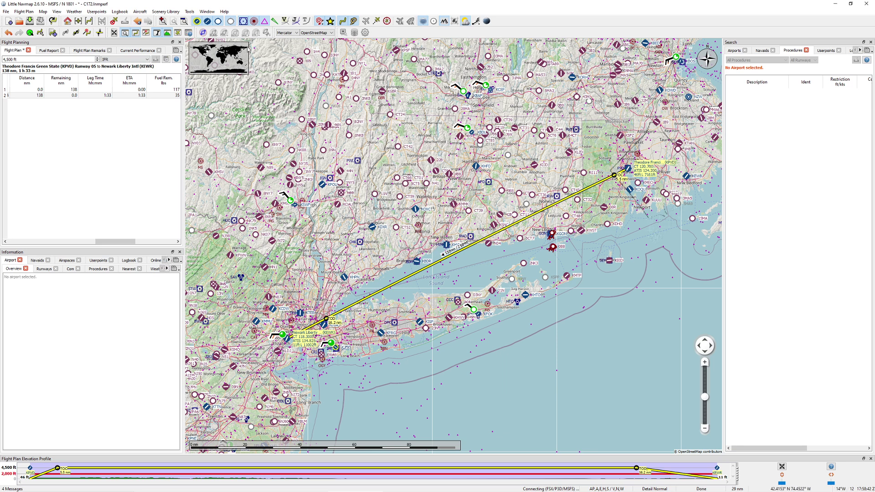
# Load the recent Boeing 747.lnmperf aircraft performance file.
pyautogui.click(140, 11)
pyautogui.moveTo(197, 50)
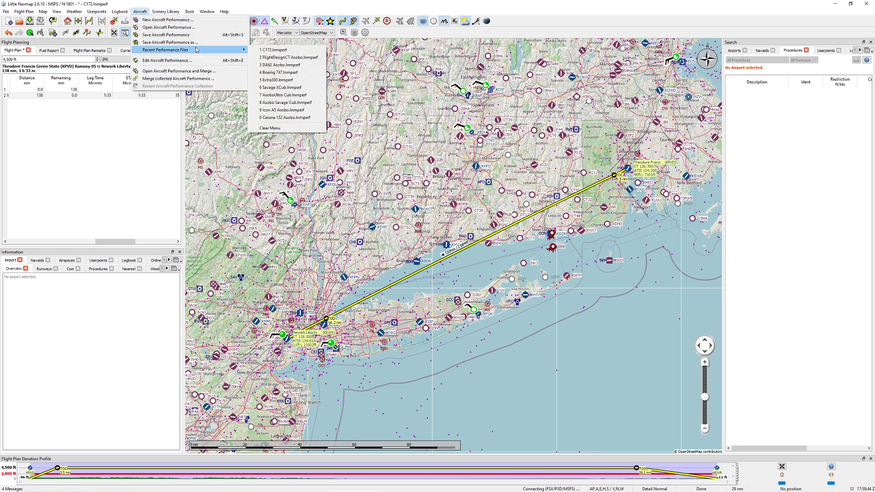
pyautogui.click(289, 73)
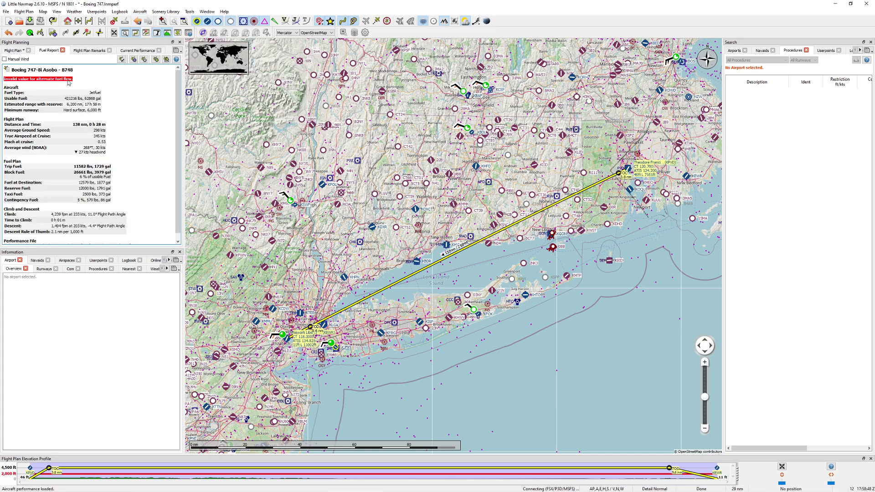
# Set the average fuel flow for alternate to 22,770 lbs per hour in the Boeing 747 performance data.
pyautogui.click(140, 12)
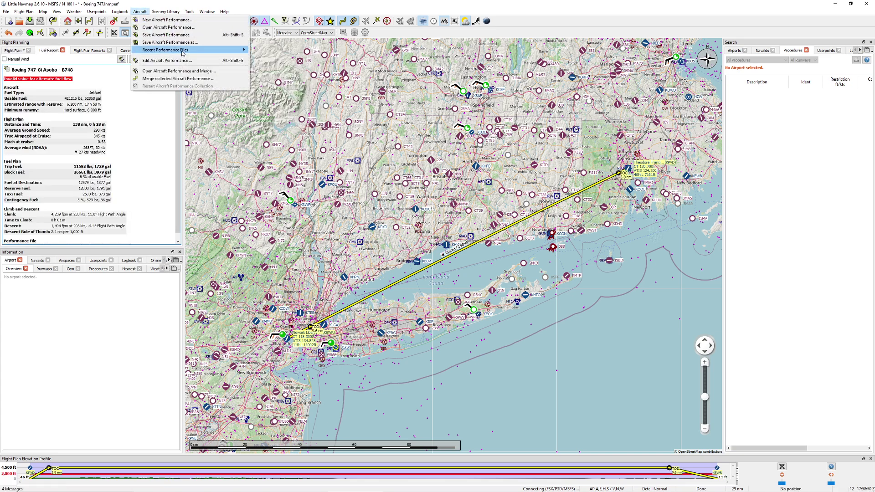
pyautogui.click(155, 60)
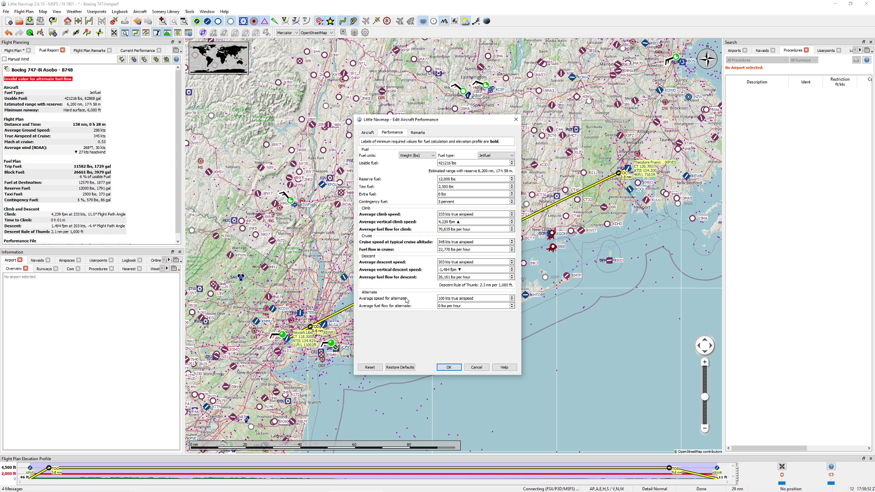
pyautogui.moveTo(466, 307); pyautogui.dragTo(416, 310)
pyautogui.write('22770')
pyautogui.click(459, 366)
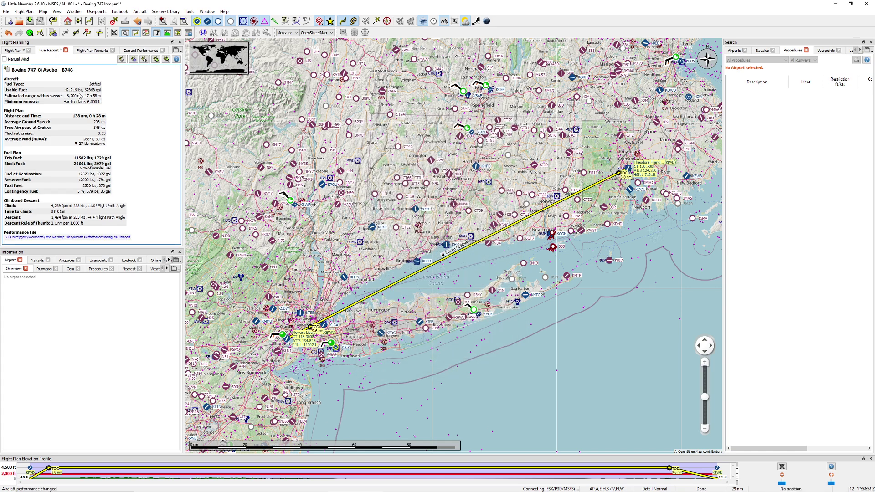
pyautogui.click(141, 12)
pyautogui.click(136, 11)
# Calculate the flight plan from KPVD to KEWR using all airways and a cruise altitude of 14,000 ft.
pyautogui.click(11, 50)
pyautogui.moveTo(105, 241); pyautogui.dragTo(20, 246)
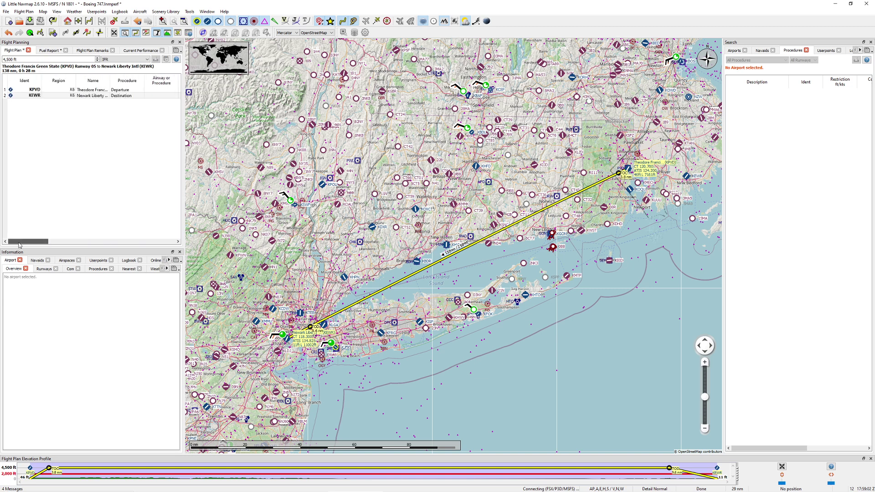
pyautogui.click(87, 32)
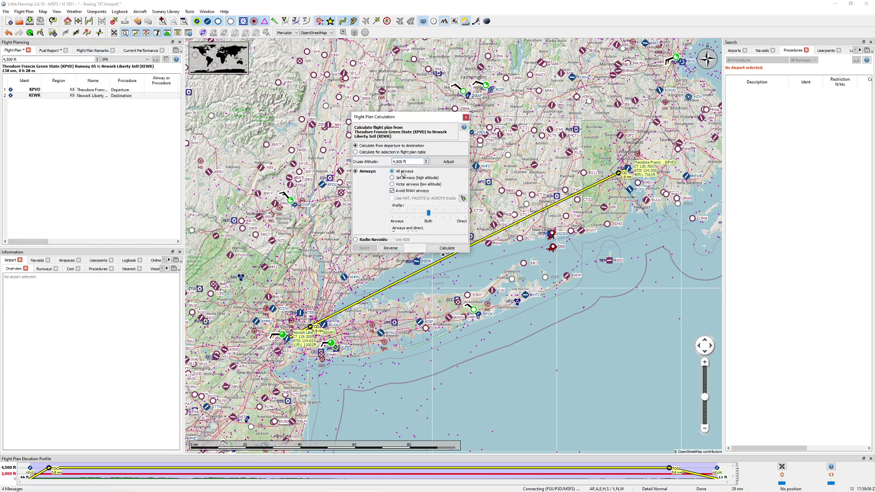
pyautogui.doubleClick(403, 162)
pyautogui.write('14')
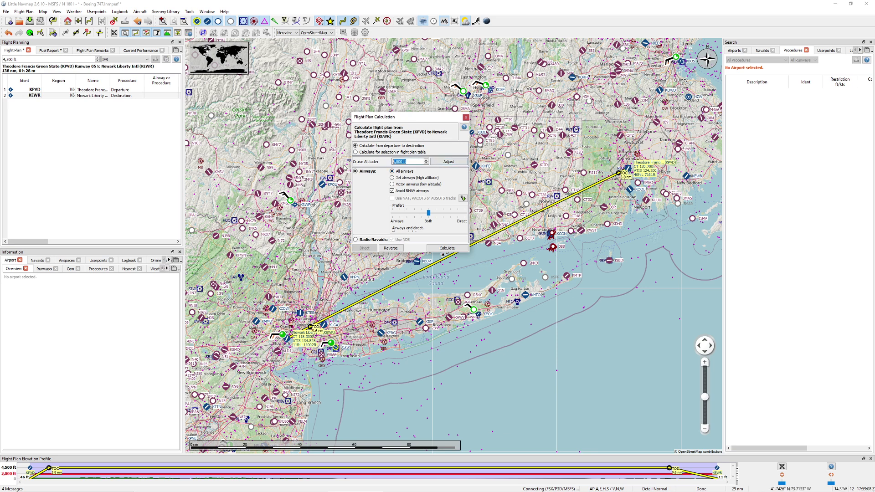
pyautogui.write('000')
pyautogui.click(432, 249)
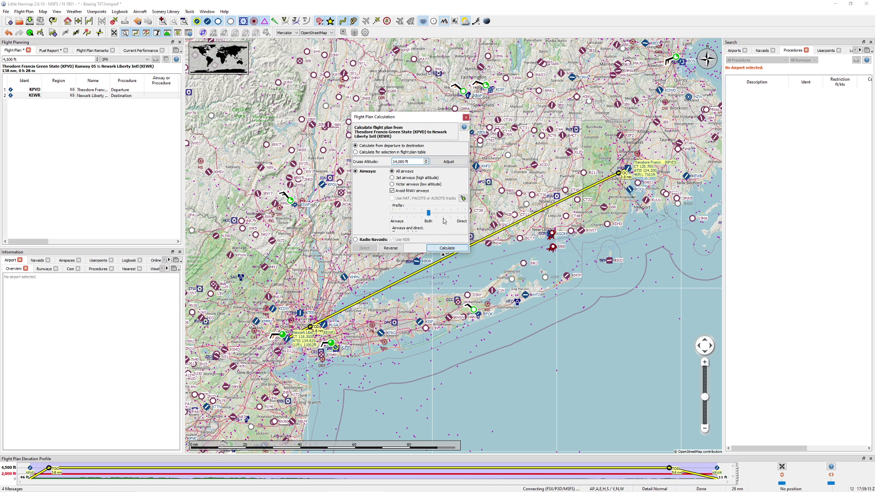
pyautogui.click(446, 248)
pyautogui.click(465, 117)
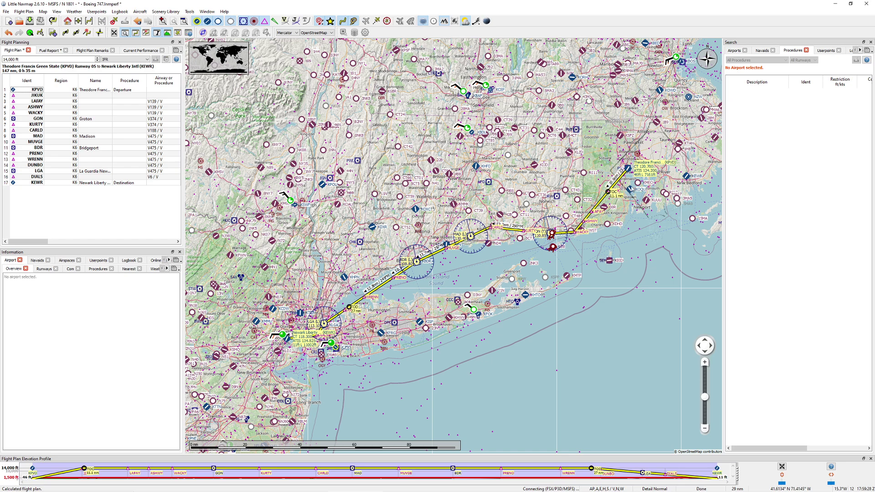
pyautogui.scroll(2, 505, 260)
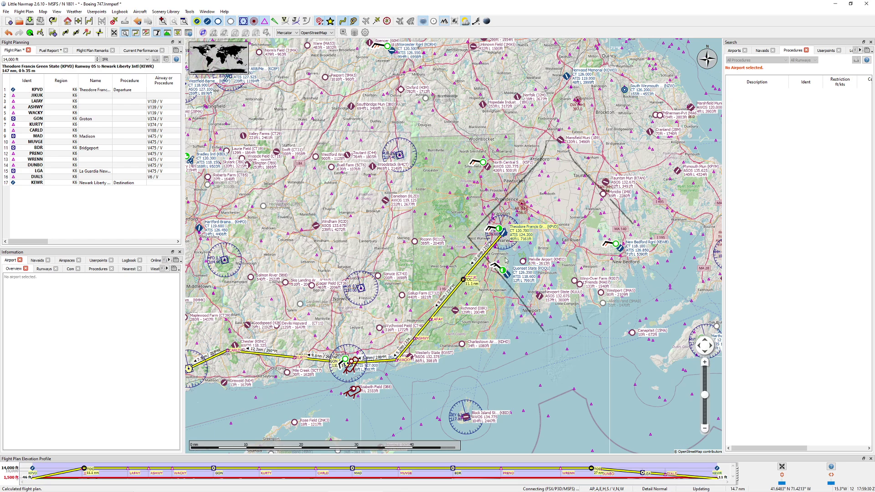
pyautogui.scroll(1, 502, 232)
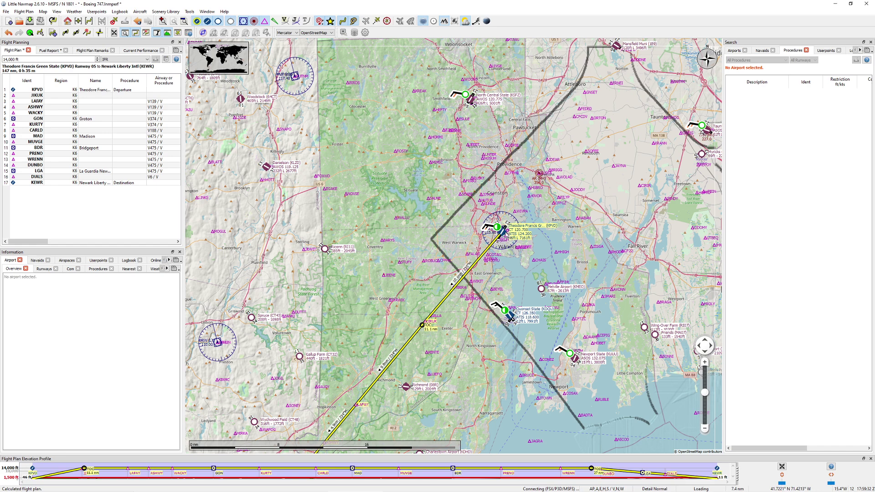
pyautogui.rightClick(504, 234)
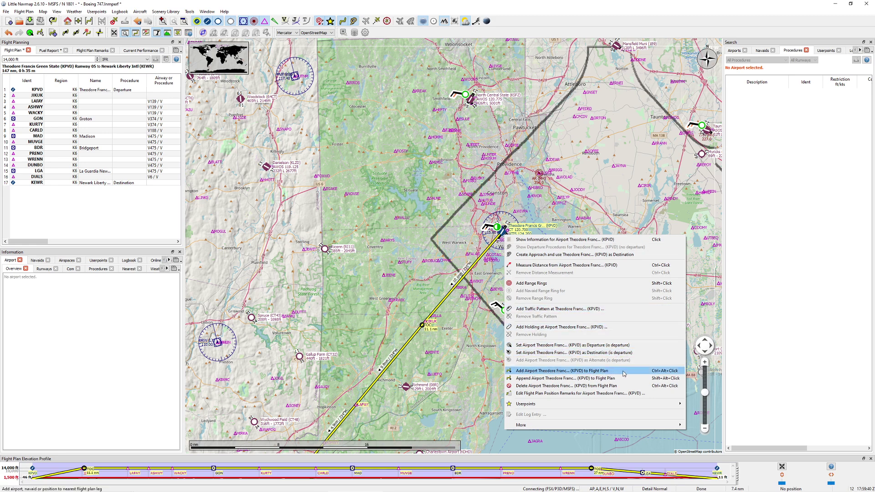
pyautogui.click(484, 286)
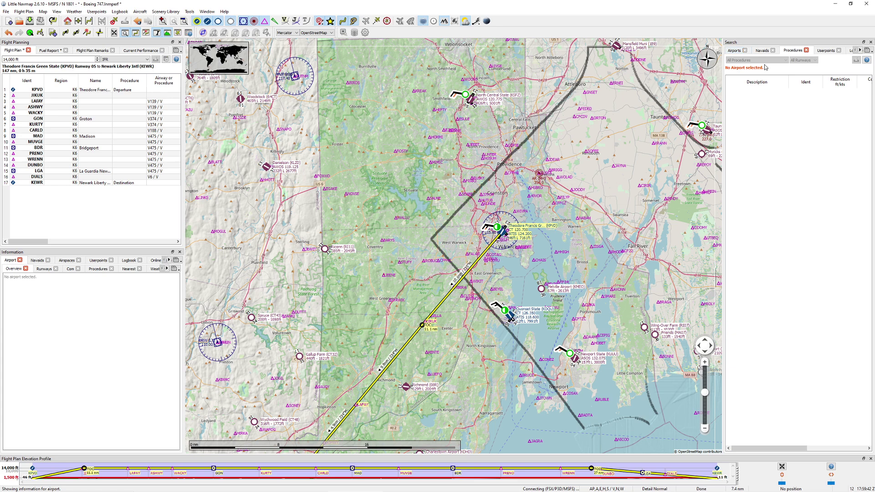
# Clear the leftover airport name filter and search the airports for ICAO code KPVD.
pyautogui.click(734, 53)
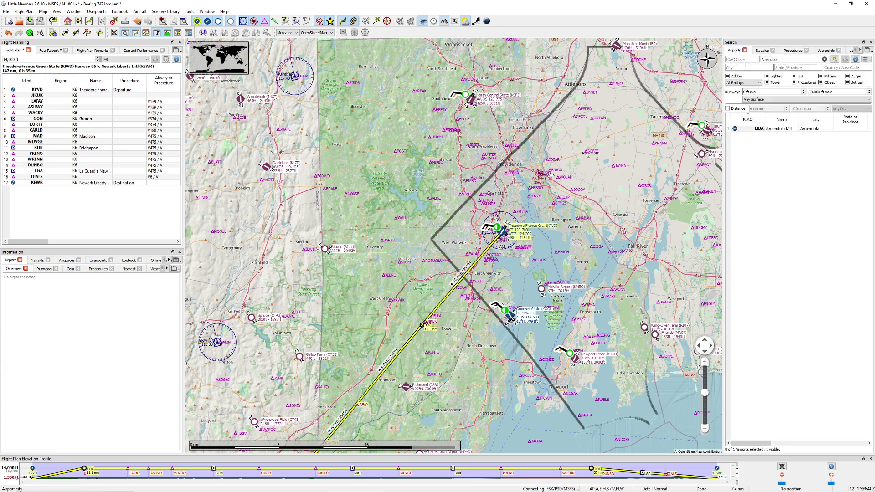
pyautogui.click(744, 62)
pyautogui.write('lj')
pyautogui.press('BackSpace')
pyautogui.press('BackSpace')
pyautogui.write('jk')
pyautogui.write('pvd')
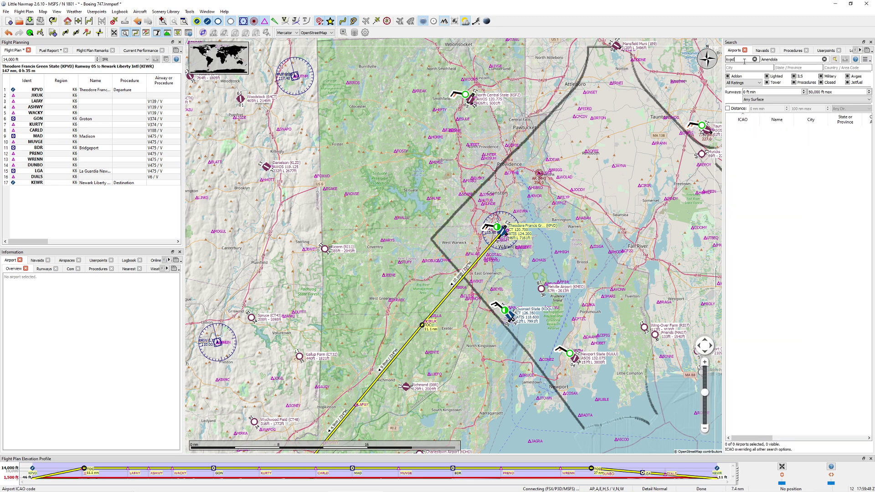
pyautogui.click(824, 60)
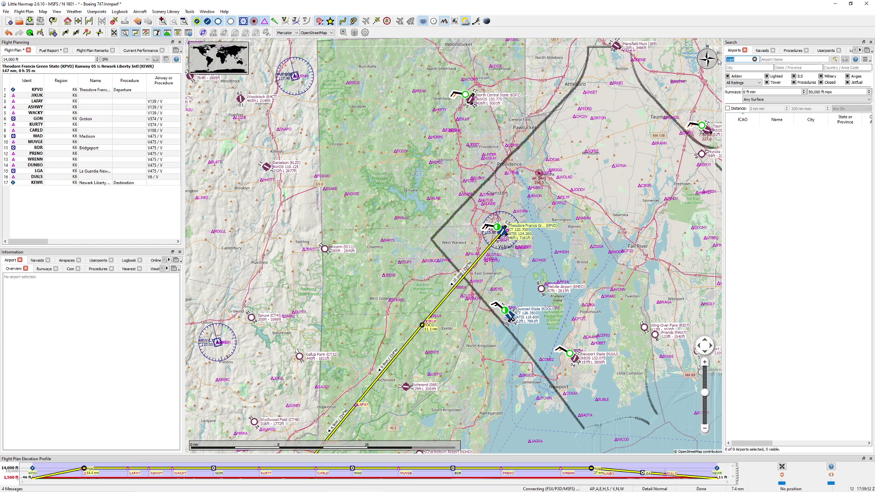
pyautogui.click(754, 59)
pyautogui.write('kpvd')
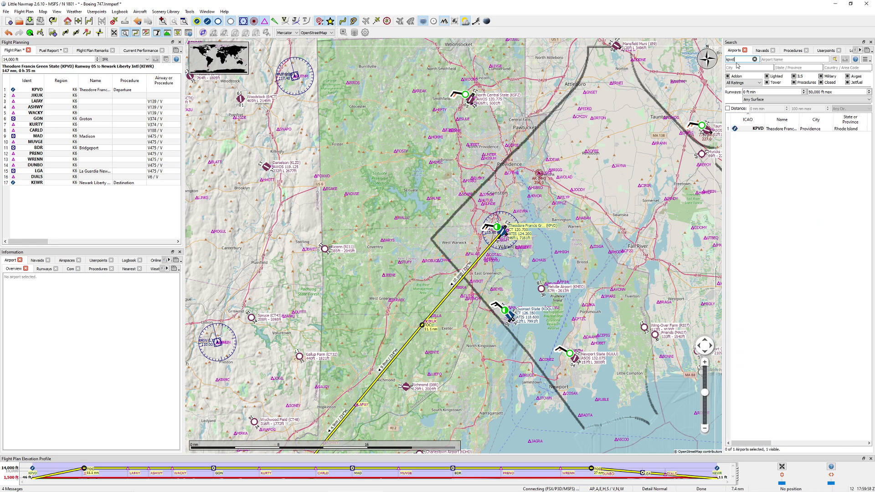
# Show airport KPVD on the map and display its airport information.
pyautogui.doubleClick(754, 129)
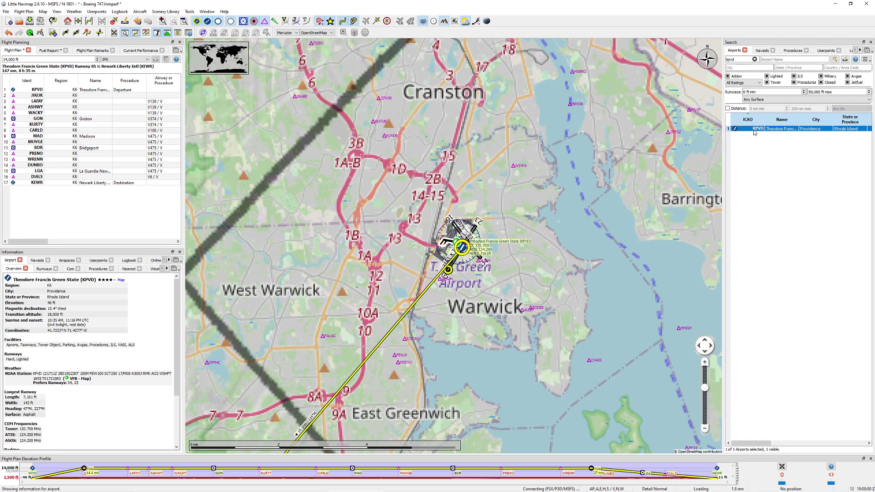
pyautogui.rightClick(754, 131)
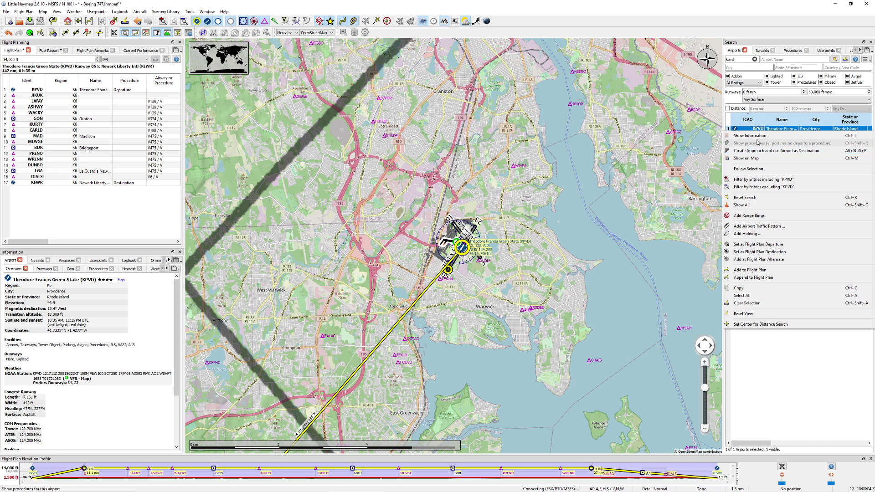
pyautogui.click(760, 136)
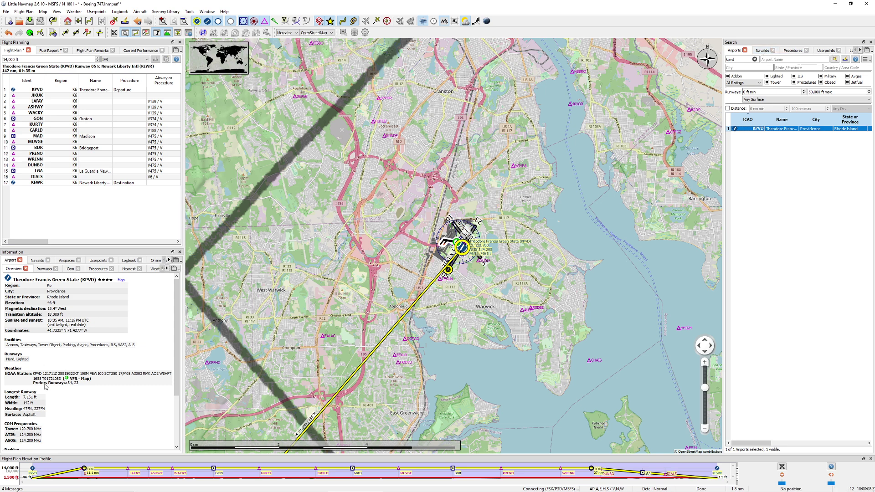
# List the available procedures for KPVD, starting from the airport on the map.
pyautogui.click(793, 50)
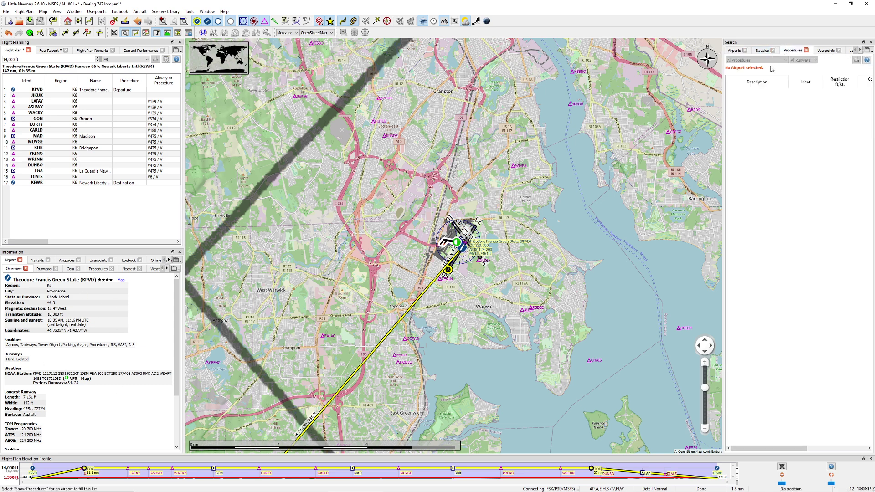
pyautogui.click(463, 248)
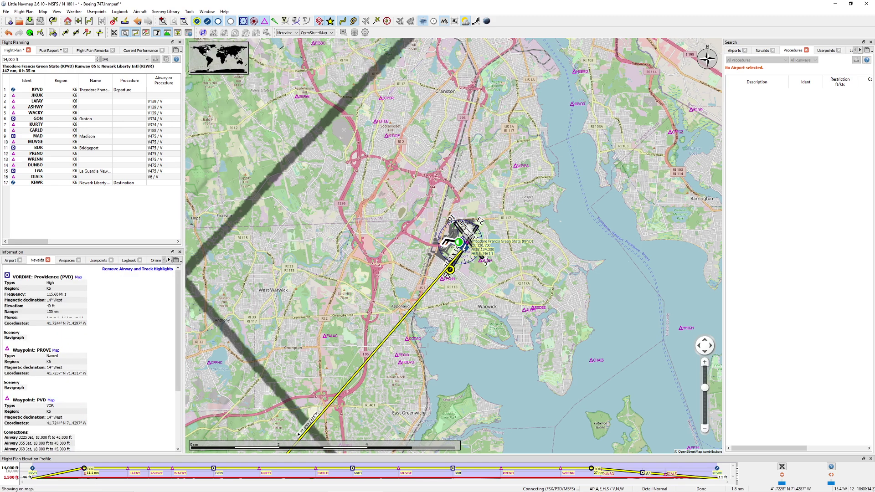
pyautogui.rightClick(462, 248)
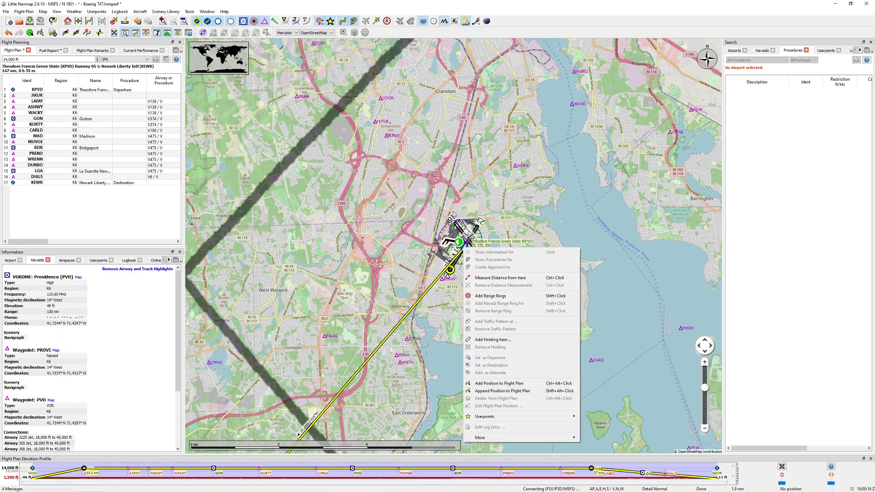
pyautogui.click(492, 259)
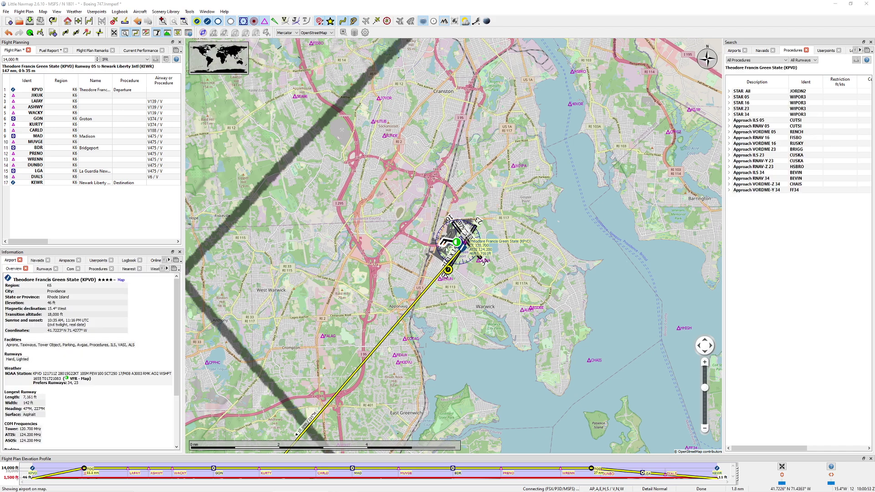
pyautogui.scroll(1, 451, 249)
pyautogui.scroll(-1, 473, 246)
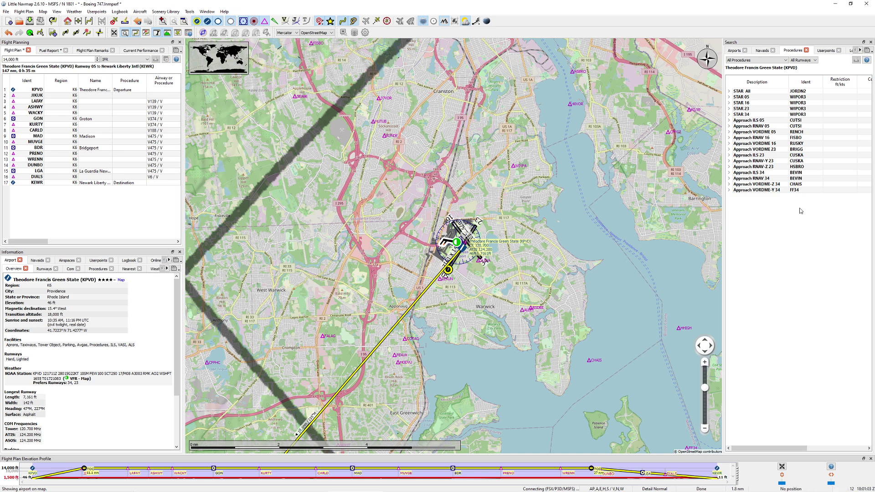
# Filter the KPVD procedures to departure procedures only, and return the filter to all procedures.
pyautogui.click(777, 61)
pyautogui.click(772, 65)
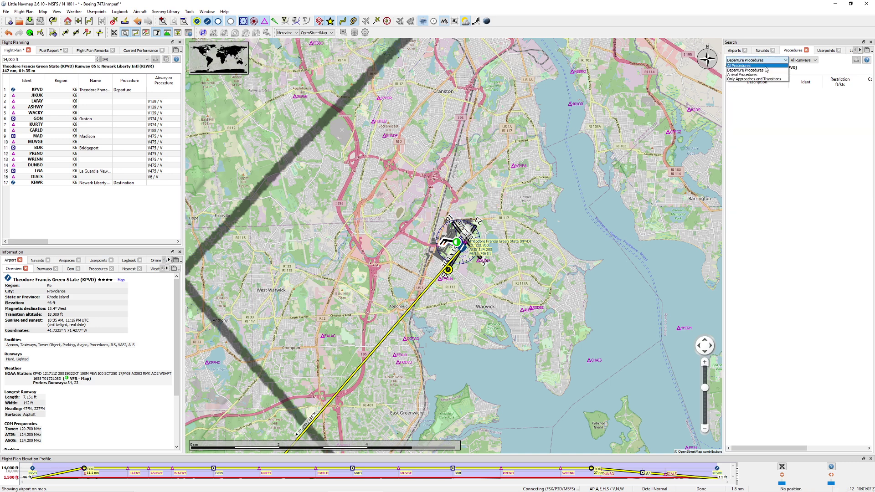
pyautogui.click(760, 66)
# Follow the planned route on the map to Newark Liberty (KEWR) and list that airport's arrival procedures.
pyautogui.scroll(-1, 424, 248)
pyautogui.scroll(-1, 414, 261)
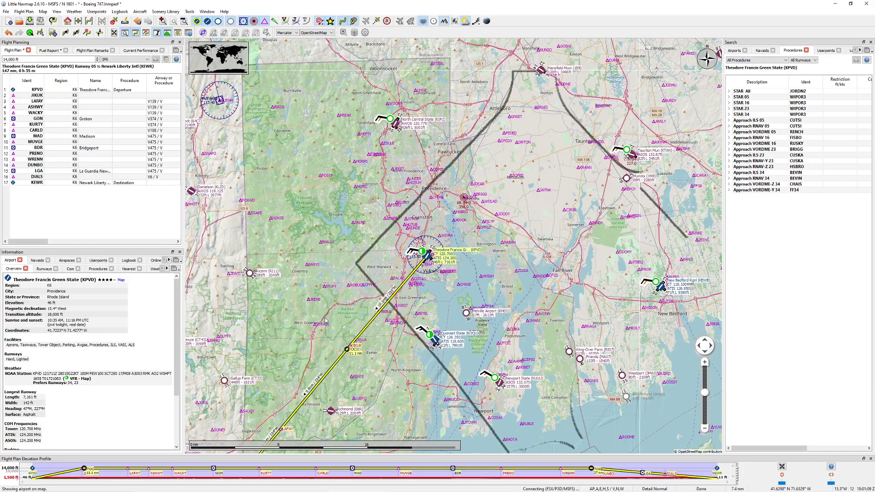
pyautogui.moveTo(310, 391); pyautogui.dragTo(544, 133)
pyautogui.moveTo(341, 276); pyautogui.dragTo(551, 259)
pyautogui.moveTo(401, 269); pyautogui.dragTo(629, 248)
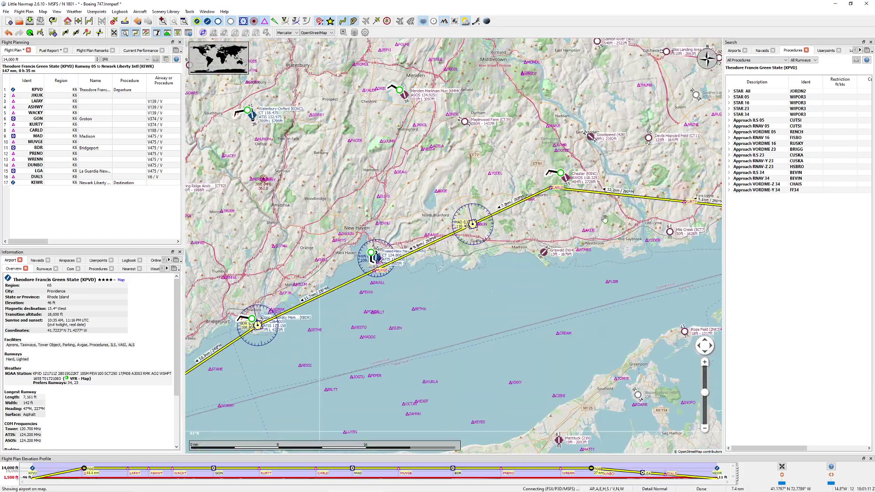
pyautogui.moveTo(412, 390); pyautogui.dragTo(644, 227)
pyautogui.moveTo(419, 305); pyautogui.dragTo(622, 211)
pyautogui.moveTo(304, 391); pyautogui.dragTo(500, 273)
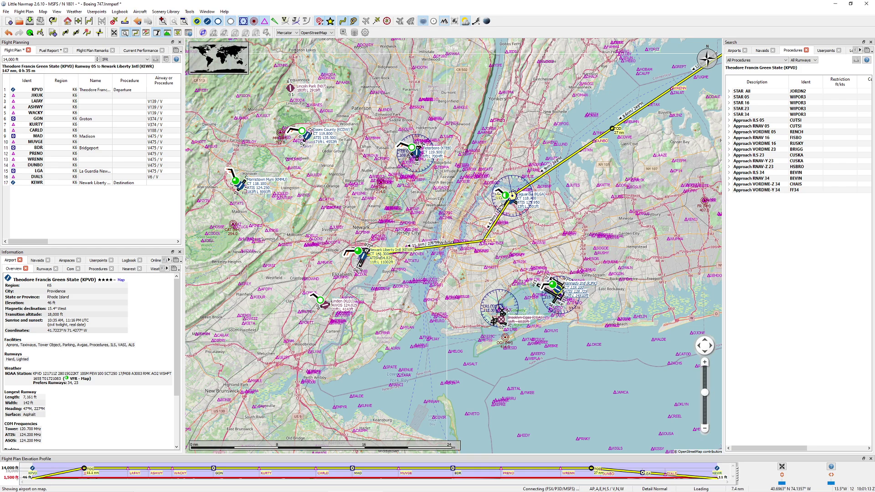
pyautogui.doubleClick(371, 258)
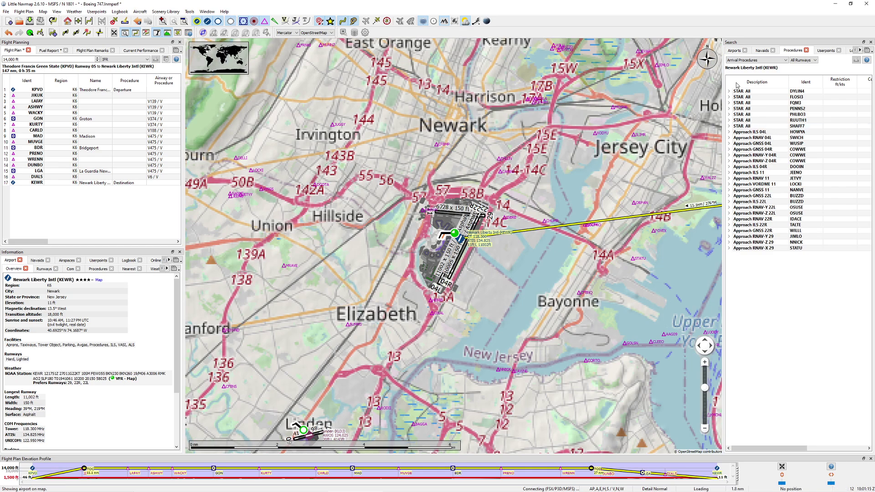
# Preview the KEWR STARs from DYLIN4 to SHAFF7 on the map and compare their routes with the flight plan's inbound track.
pyautogui.scroll(-2, 645, 131)
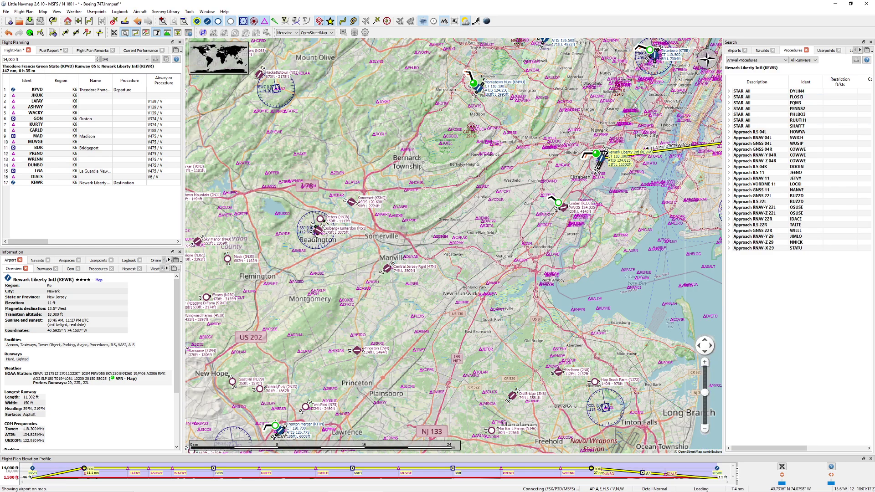
pyautogui.moveTo(610, 80); pyautogui.dragTo(436, 227)
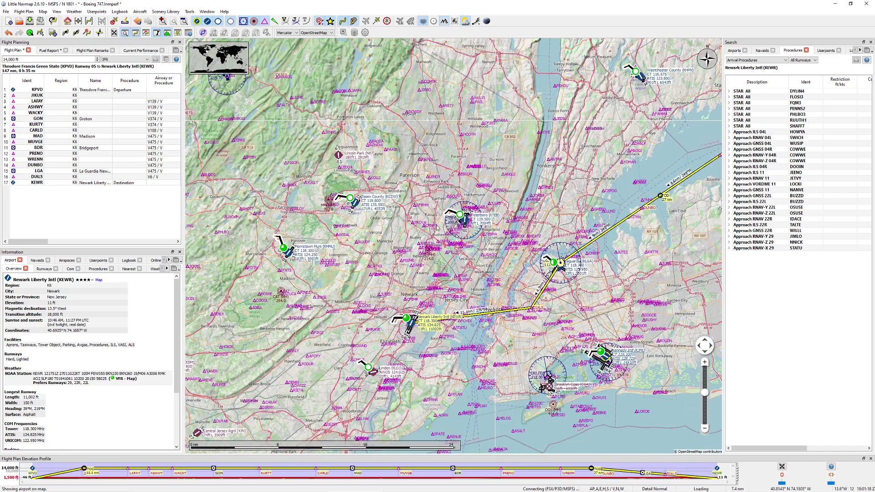
pyautogui.click(747, 91)
pyautogui.click(748, 98)
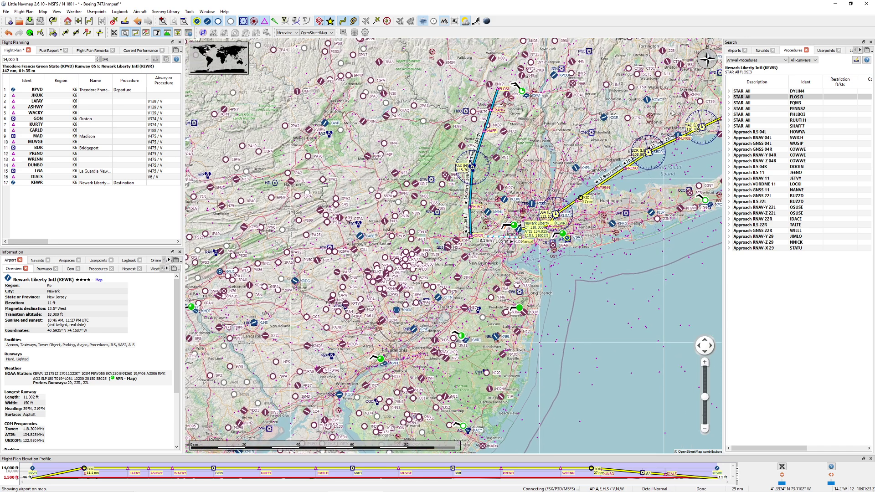
pyautogui.click(756, 103)
pyautogui.click(750, 109)
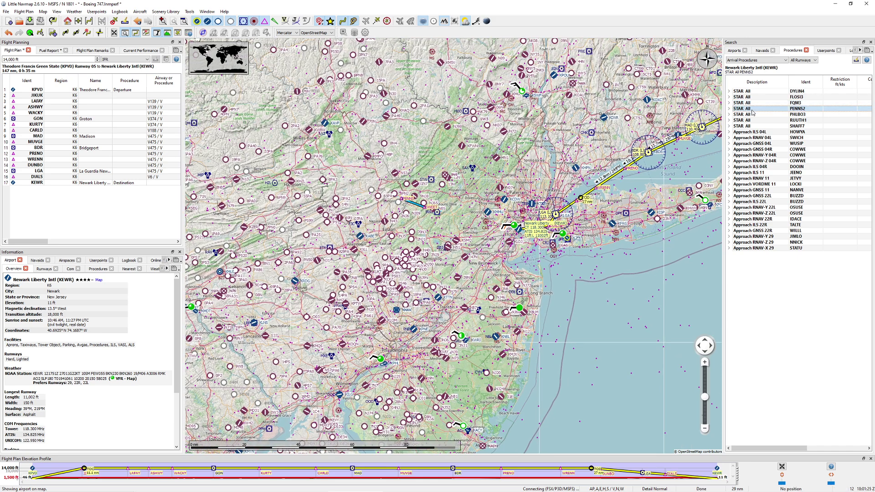
pyautogui.click(749, 114)
pyautogui.click(749, 120)
pyautogui.click(747, 126)
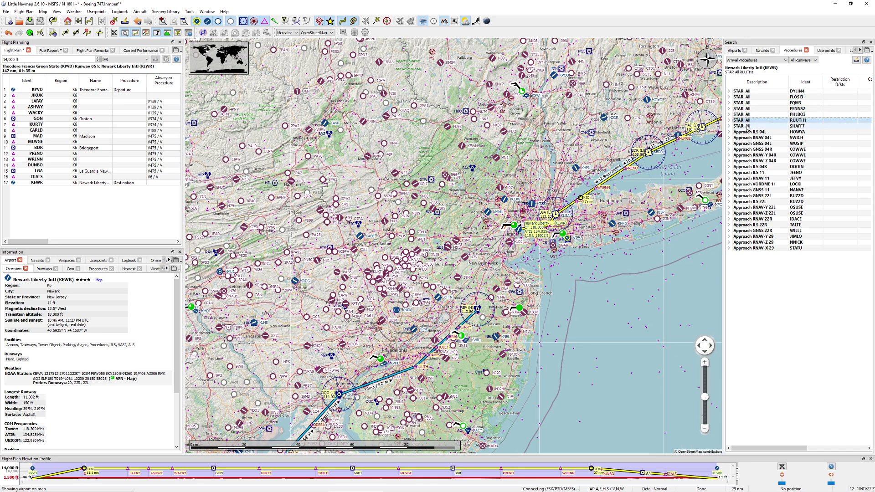
pyautogui.click(752, 91)
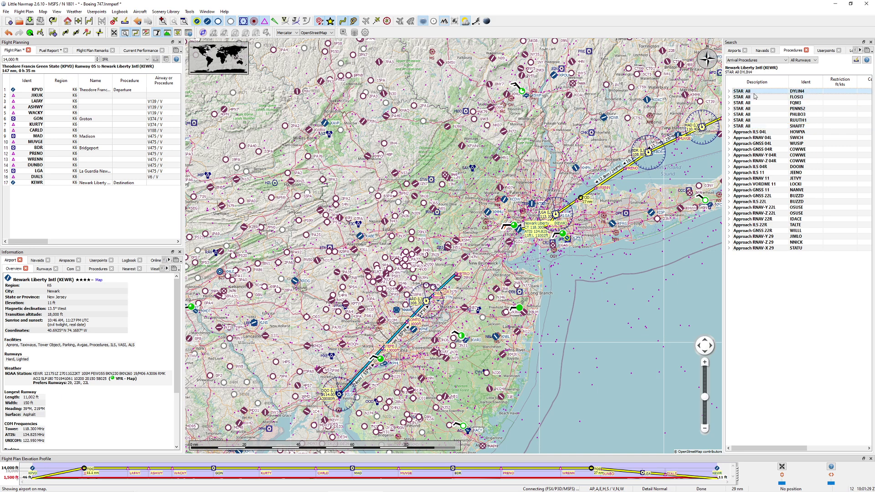
pyautogui.click(753, 103)
pyautogui.click(752, 98)
pyautogui.click(753, 102)
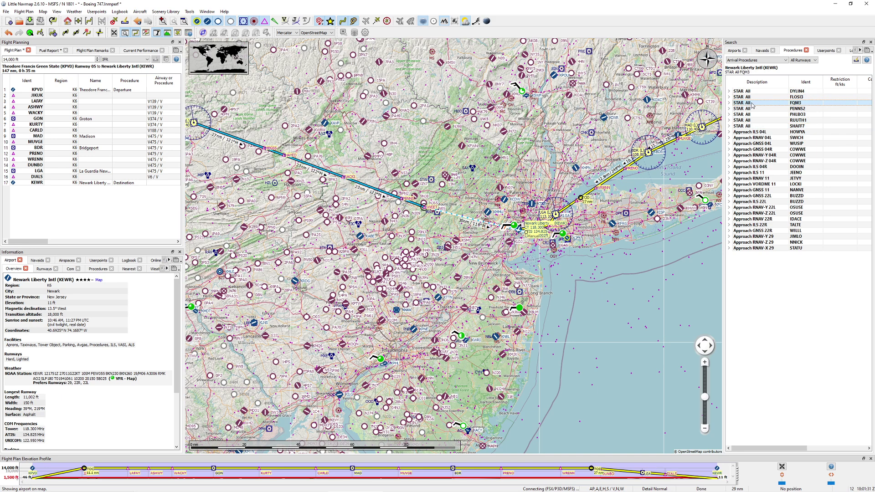
pyautogui.click(750, 108)
pyautogui.click(750, 114)
pyautogui.click(751, 120)
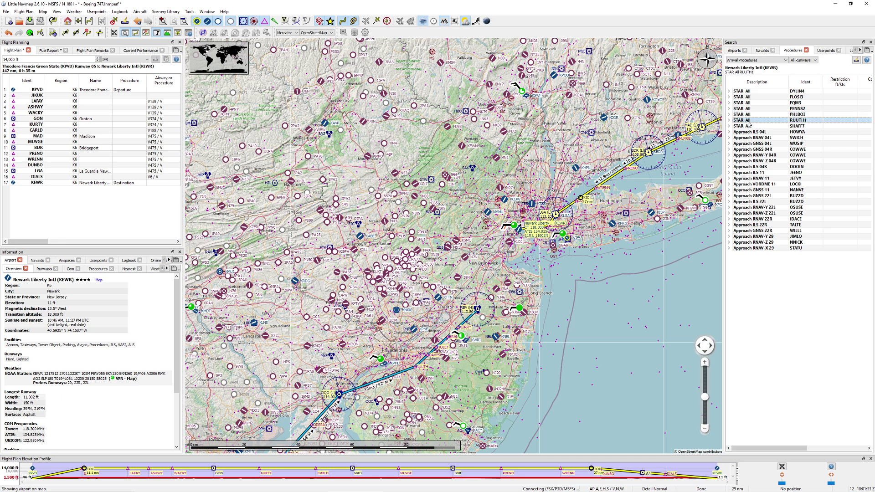
pyautogui.click(751, 114)
pyautogui.click(751, 109)
pyautogui.click(752, 114)
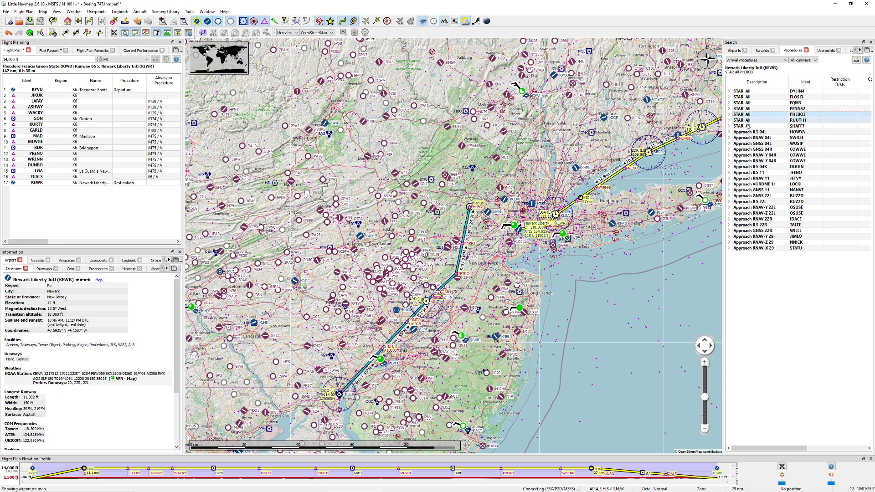
pyautogui.click(752, 126)
pyautogui.moveTo(716, 117); pyautogui.dragTo(655, 152)
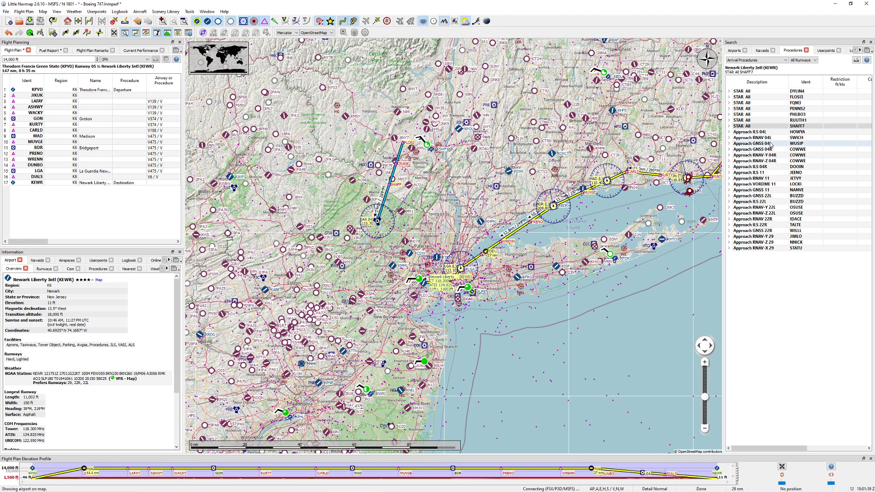
# Preview the KEWR approaches for runways 04L and 04R on the map and examine how GNSS 04L lines up with the runway.
pyautogui.click(761, 132)
pyautogui.click(753, 149)
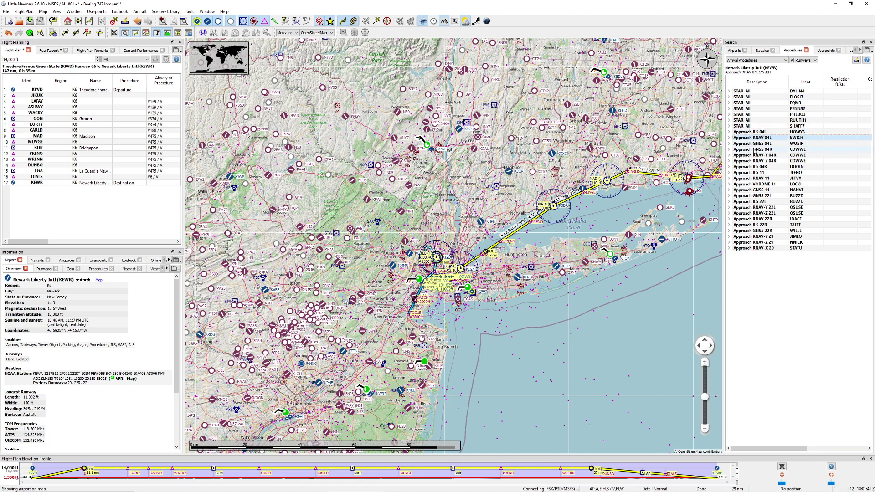
pyautogui.scroll(2, 441, 301)
pyautogui.scroll(2, 441, 301)
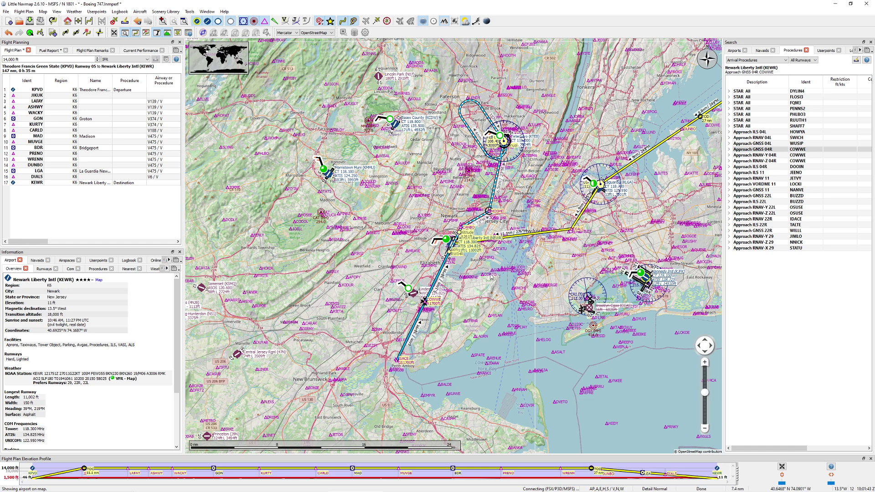
pyautogui.moveTo(482, 243); pyautogui.dragTo(548, 204)
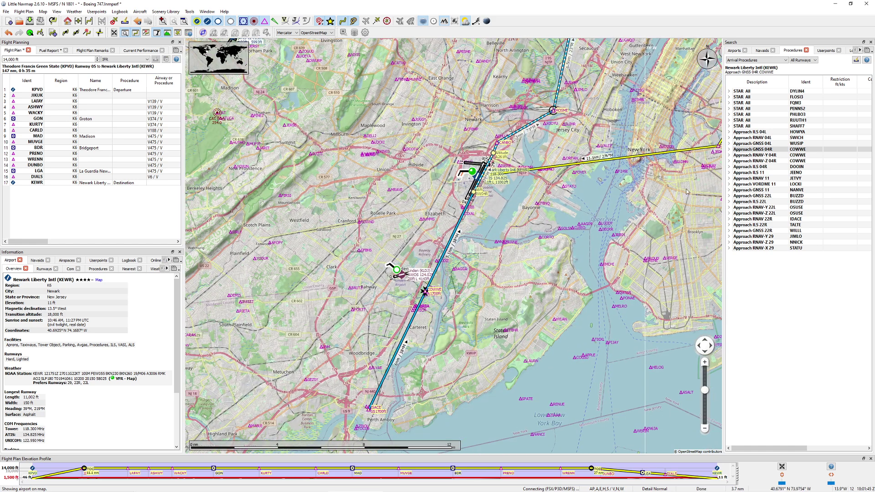
pyautogui.click(757, 154)
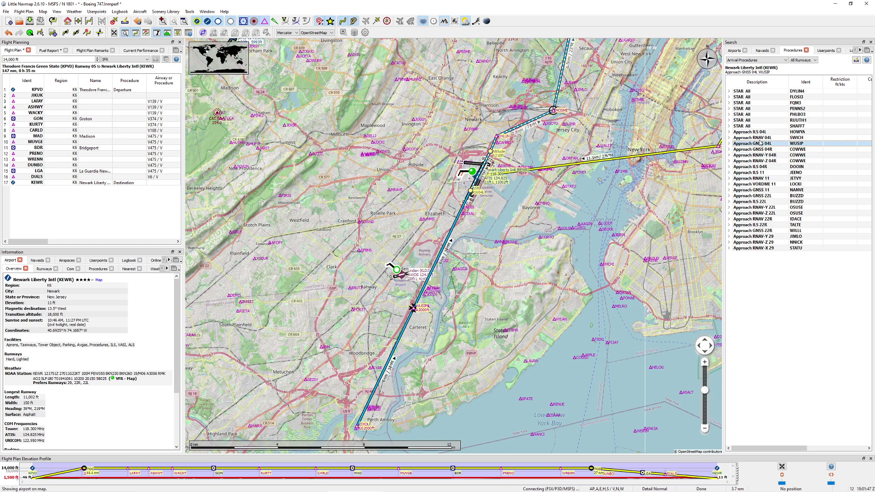
pyautogui.click(759, 143)
pyautogui.click(476, 174)
pyautogui.rightClick(475, 174)
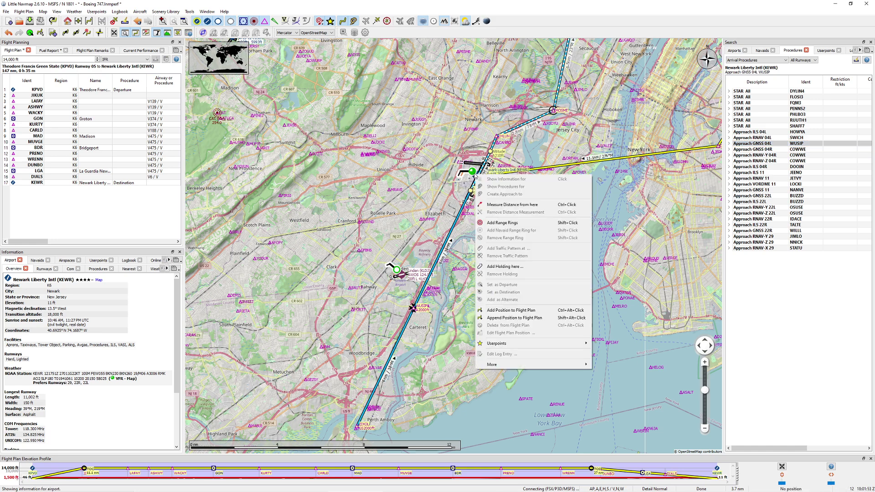
pyautogui.press('Escape')
pyautogui.scroll(1, 486, 164)
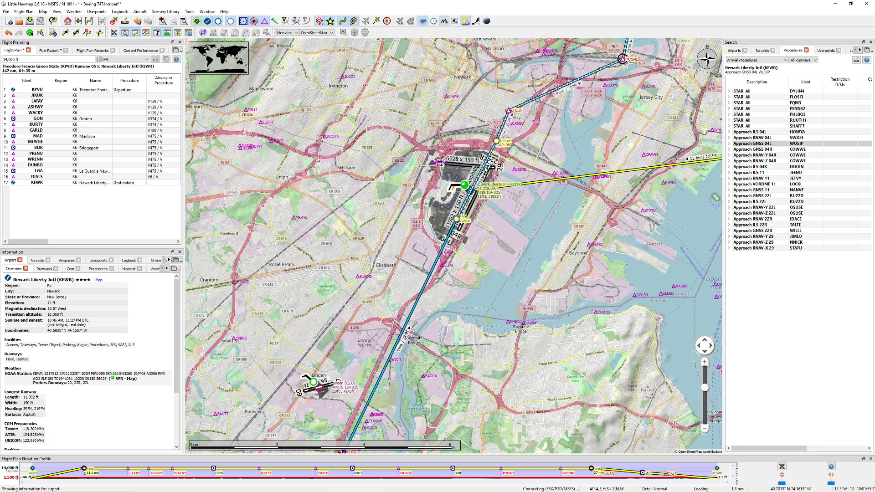
pyautogui.scroll(-1, 533, 200)
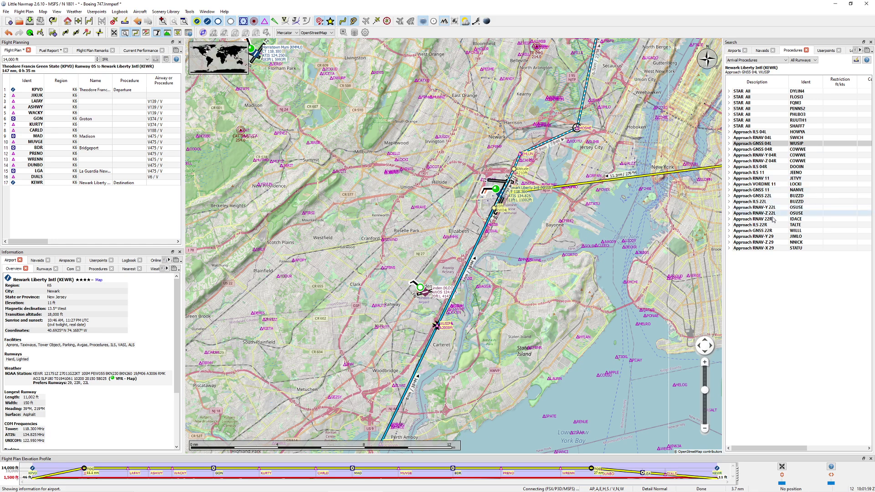
# Preview the KEWR approaches RNAV 22R, RNAV-Y 29, RNAV-Z 29 and RNAV-X 29 on the map against the planned route.
pyautogui.click(773, 219)
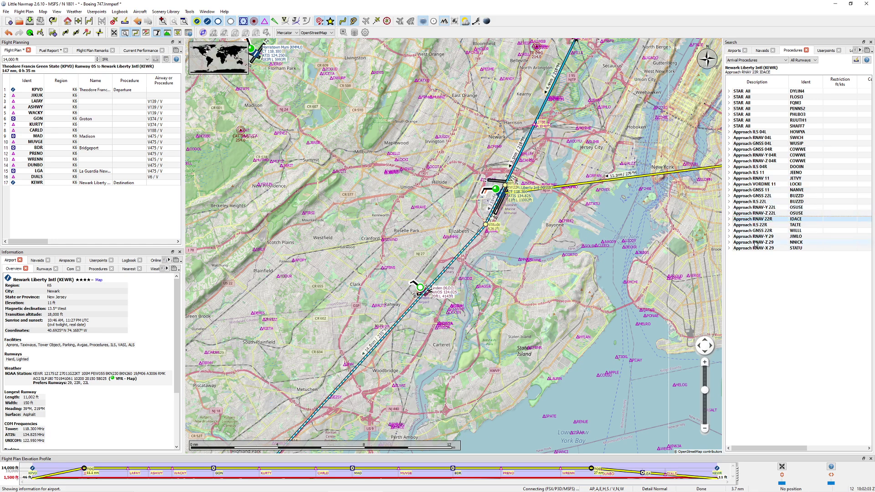
pyautogui.click(757, 237)
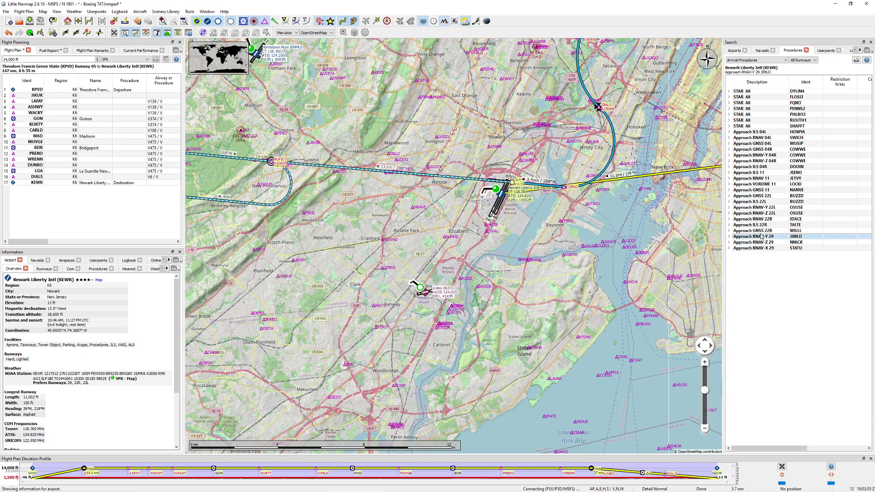
pyautogui.moveTo(616, 220); pyautogui.dragTo(465, 274)
pyautogui.scroll(-2, 464, 275)
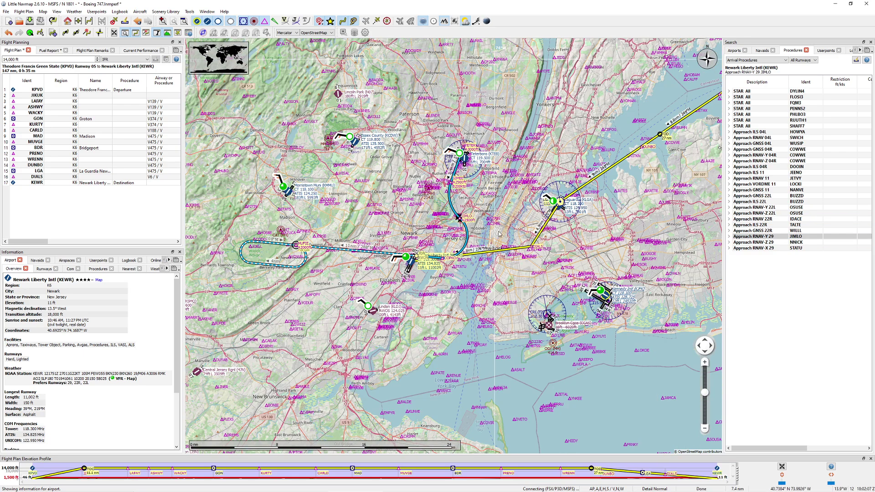
pyautogui.click(773, 243)
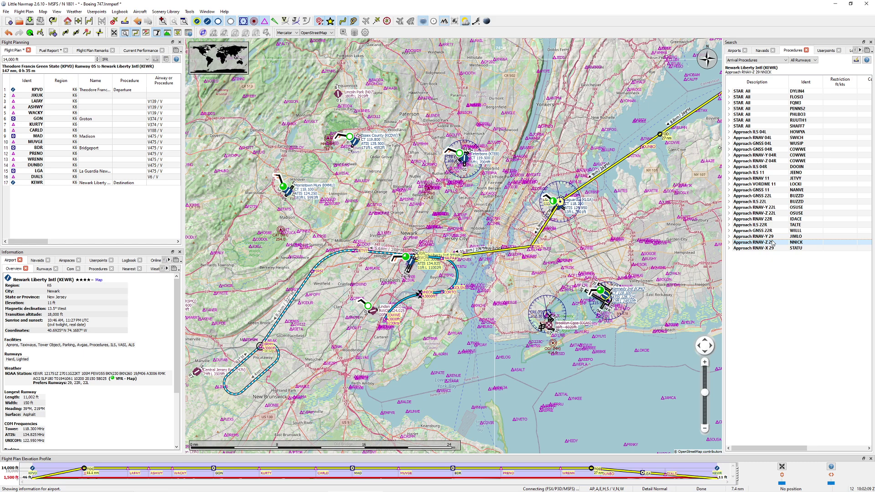
pyautogui.click(771, 249)
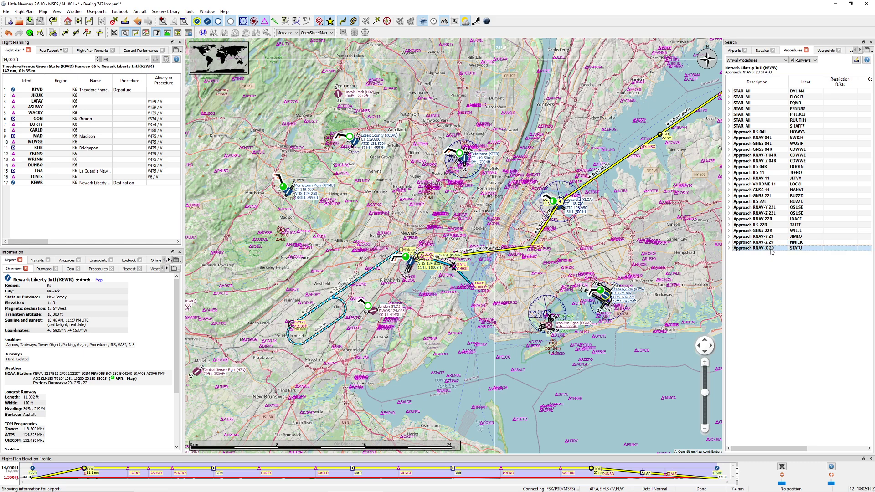
# Insert KEWR's RNAV-X 29 approach with fix STATU into the flight plan and review the complete route on the map.
pyautogui.rightClick(771, 249)
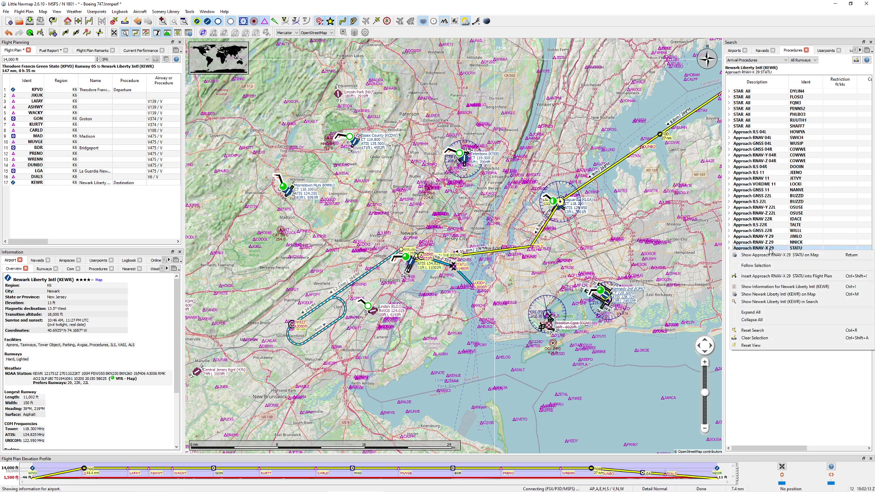
pyautogui.click(760, 277)
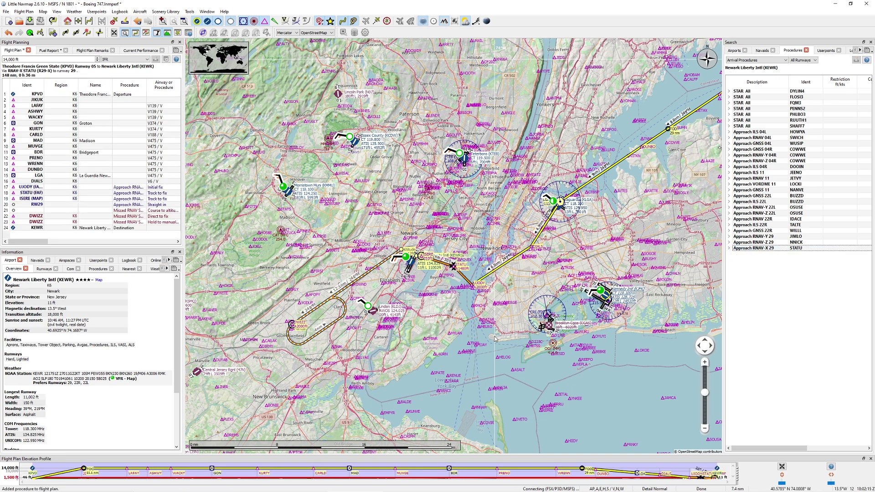
pyautogui.scroll(-2, 567, 295)
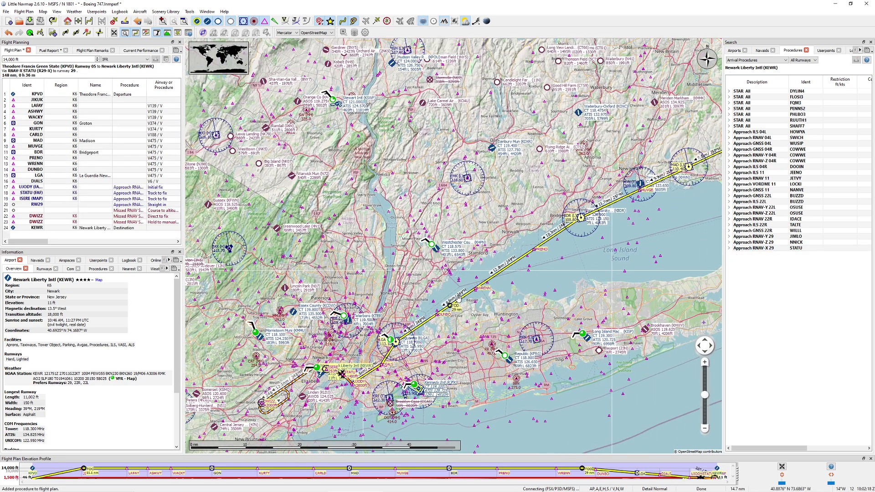
pyautogui.scroll(-2, 459, 298)
pyautogui.moveTo(593, 250); pyautogui.dragTo(496, 250)
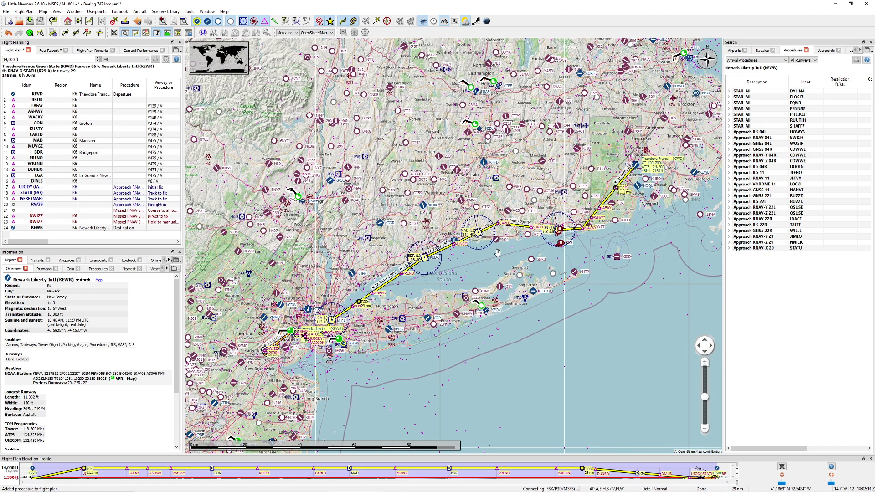
pyautogui.moveTo(522, 276); pyautogui.dragTo(521, 246)
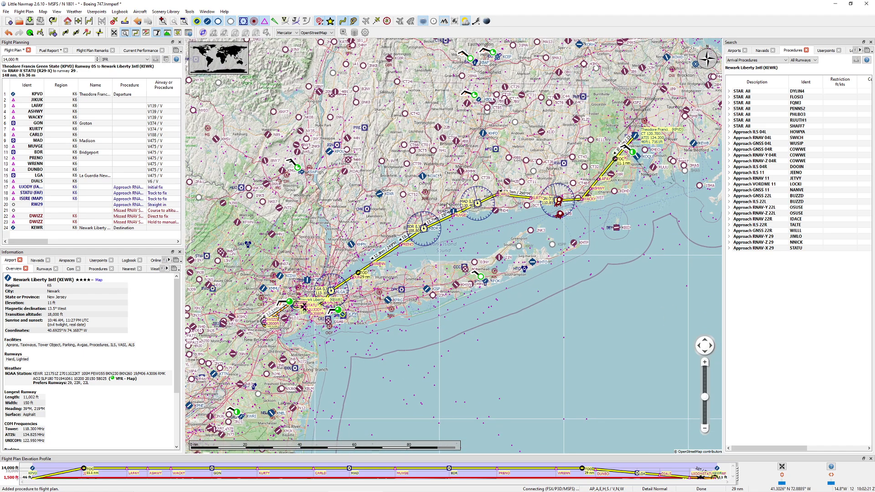
pyautogui.click(6, 11)
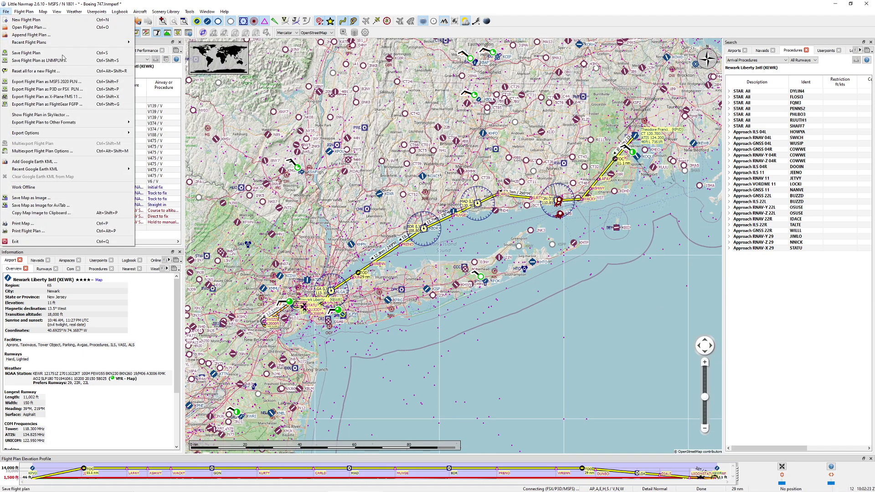
pyautogui.click(62, 83)
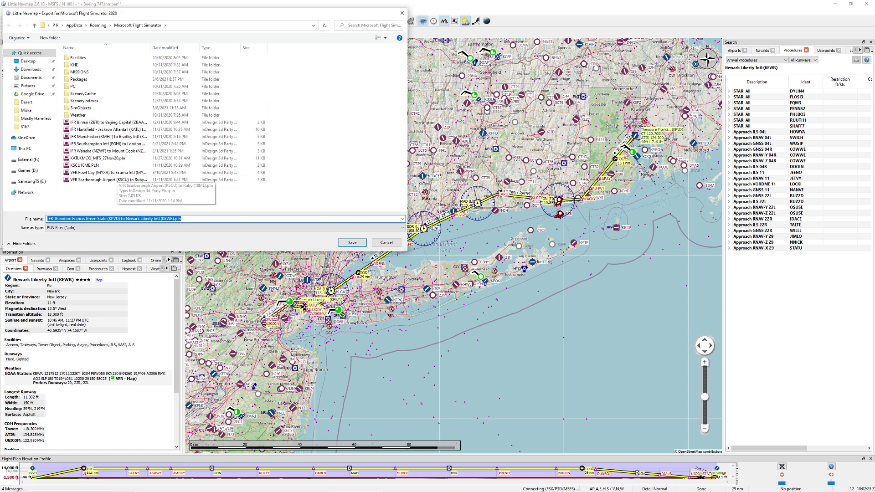
pyautogui.click(391, 242)
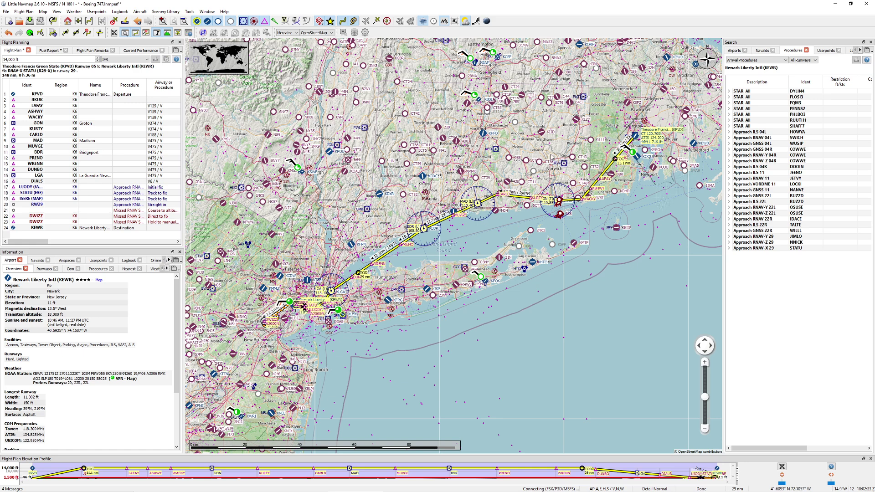
# Add a navaid range ring for the Carmel VORDME (CMK) on the map, inspect its coverage and remove the ring.
pyautogui.click(440, 246)
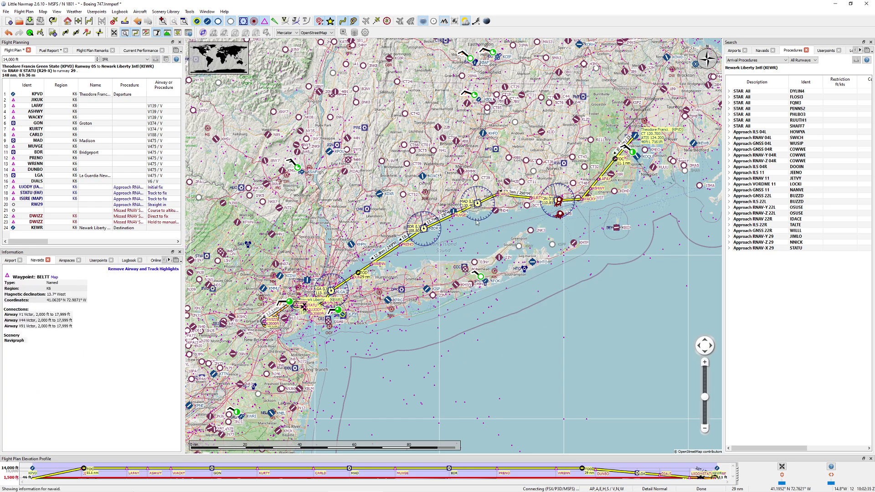
pyautogui.scroll(1, 458, 225)
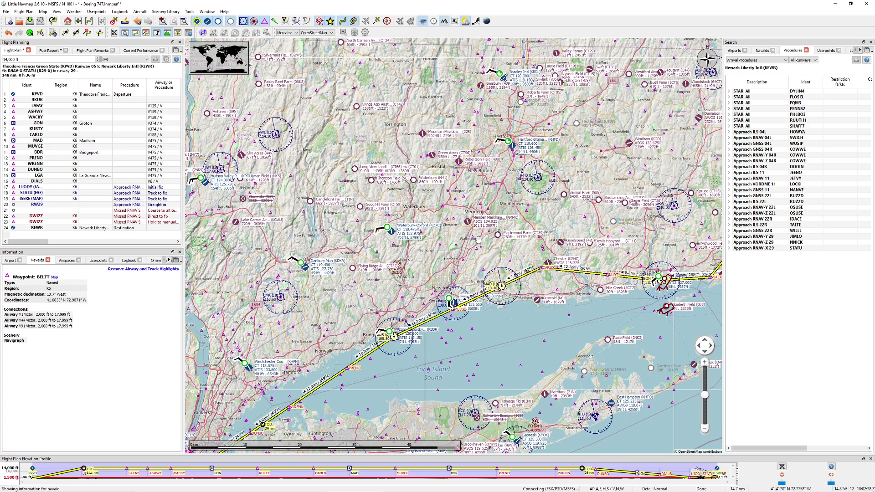
pyautogui.scroll(1, 471, 195)
pyautogui.rightClick(276, 295)
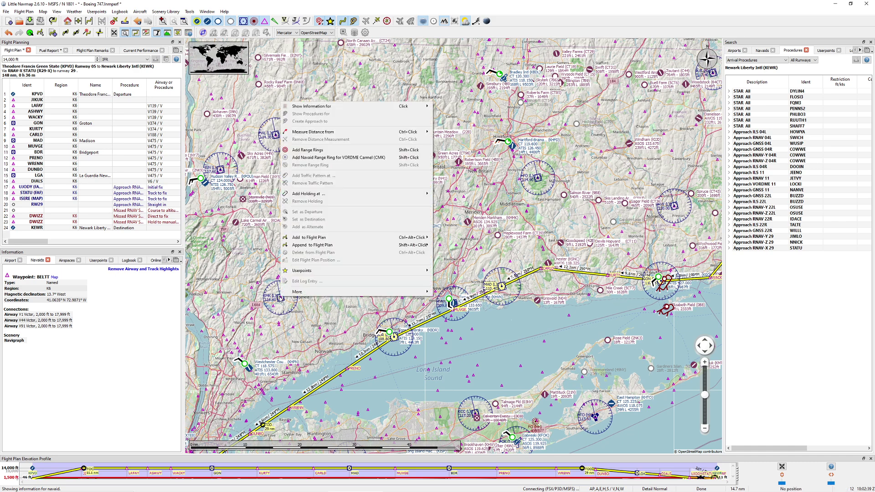
pyautogui.click(313, 160)
pyautogui.scroll(-1, 326, 266)
pyautogui.scroll(-1, 339, 250)
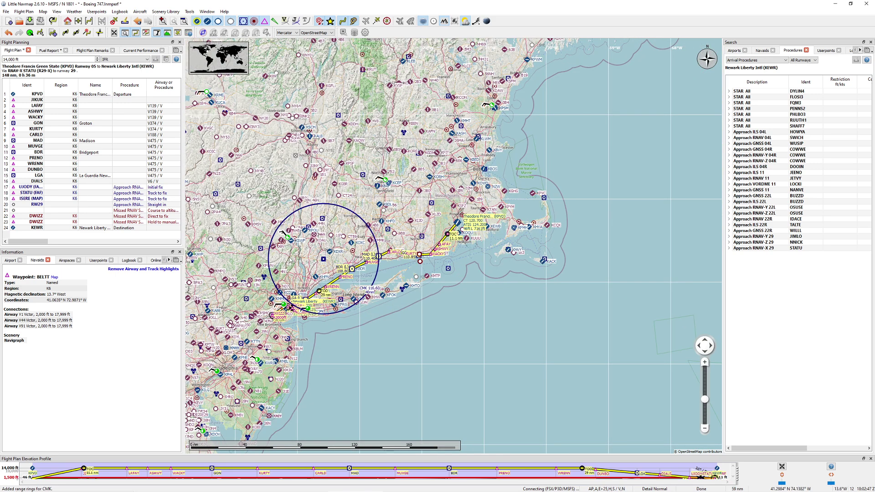
pyautogui.scroll(1, 290, 260)
pyautogui.rightClick(358, 261)
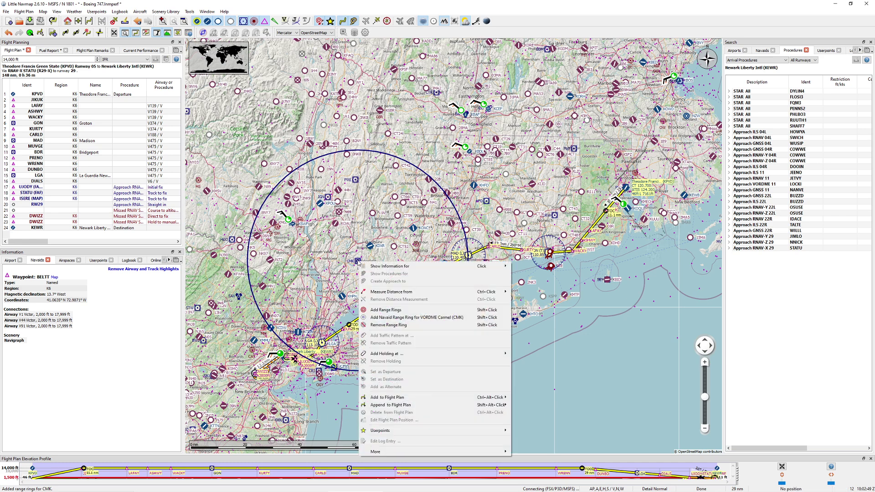
pyautogui.click(388, 324)
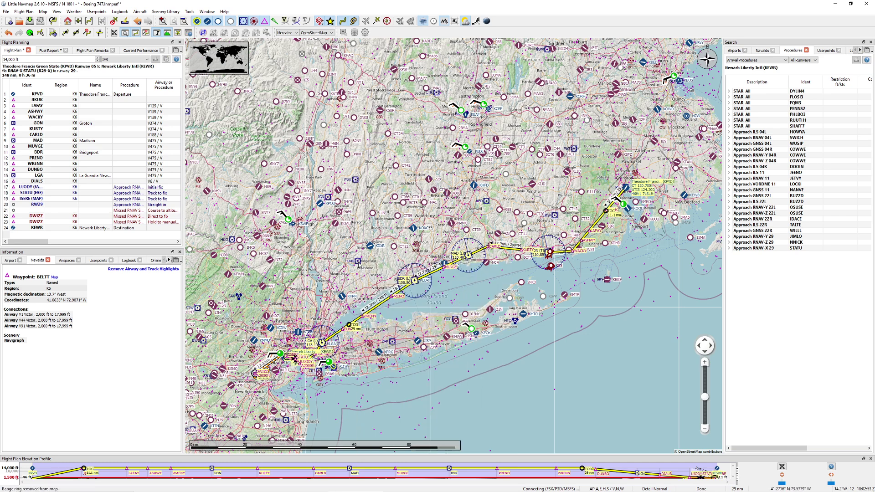
# Measure the distance on the map from the Carmel VORDME (CMK) toward Bradley Intl and discard the measuring line.
pyautogui.moveTo(358, 264); pyautogui.dragTo(482, 143)
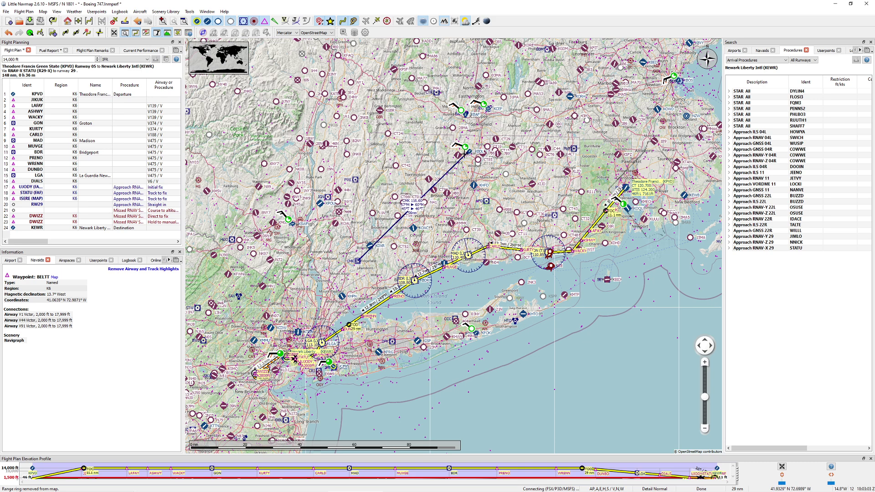
pyautogui.rightClick(465, 154)
pyautogui.scroll(1, 416, 186)
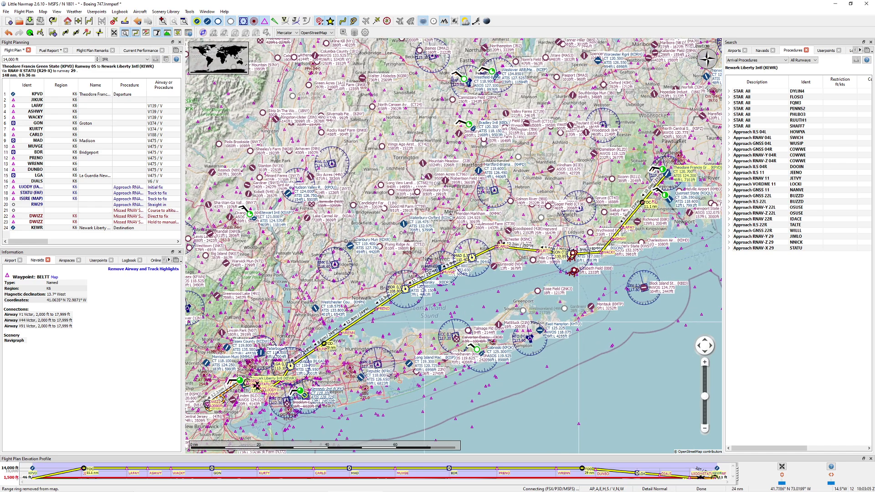
pyautogui.scroll(-1, 424, 178)
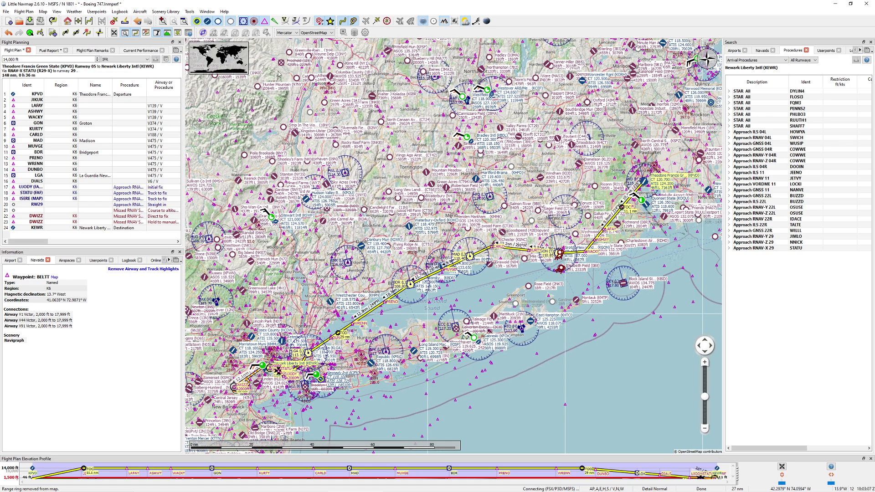
# Hide the hard-runway airports, soft-runway airports and waypoints on the map, toggling add-on airports off and back on.
pyautogui.click(218, 21)
pyautogui.click(208, 21)
pyautogui.click(197, 21)
pyautogui.click(199, 23)
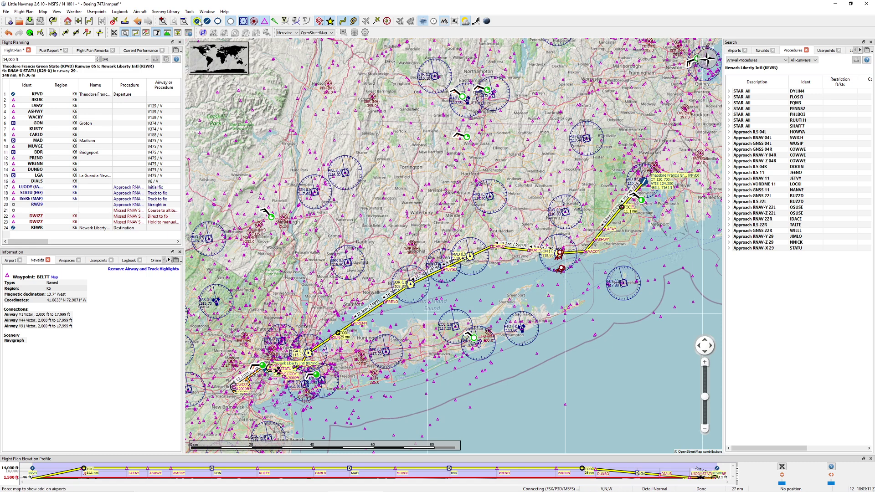
pyautogui.click(197, 21)
pyautogui.click(198, 21)
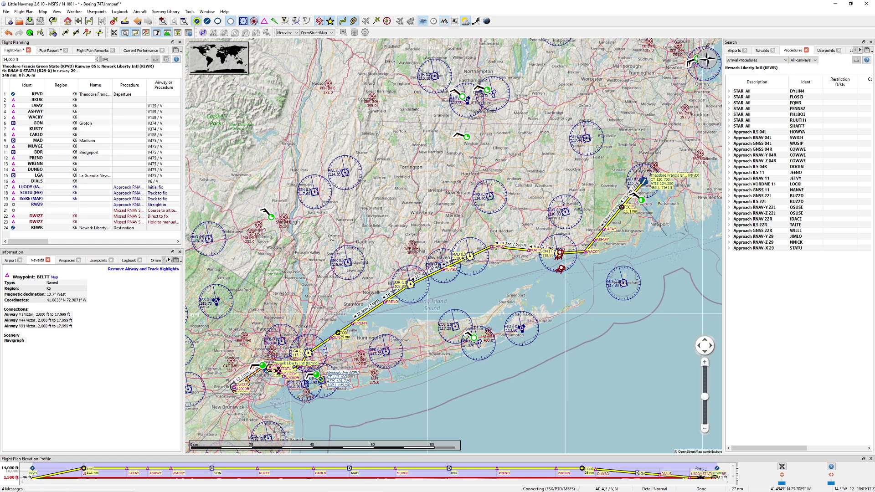
# Preview the map in the Stamen Terrain, CARTO Light and Plain (Offline) themes and return to the OpenStreetMap theme.
pyautogui.click(314, 32)
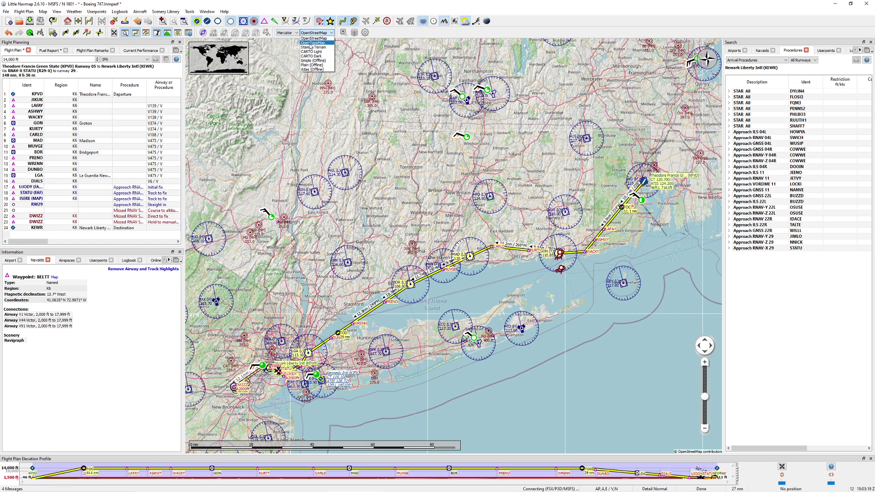
pyautogui.click(308, 48)
pyautogui.click(314, 32)
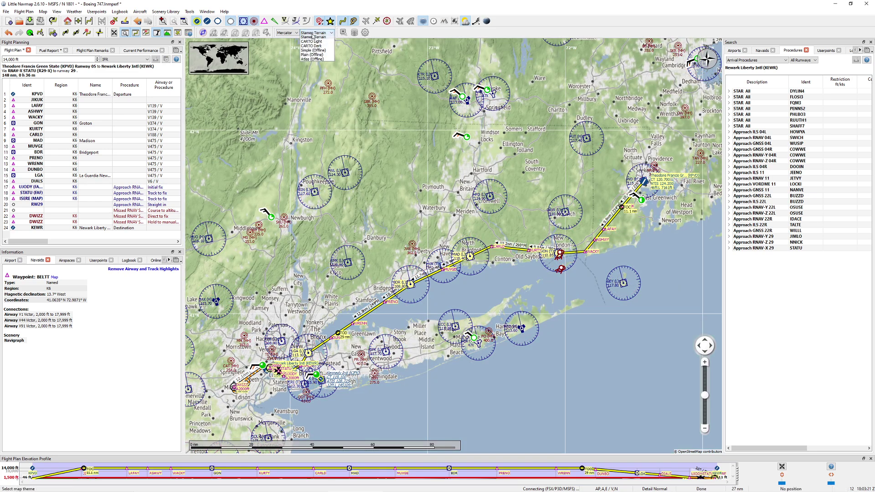
pyautogui.click(320, 52)
pyautogui.click(315, 33)
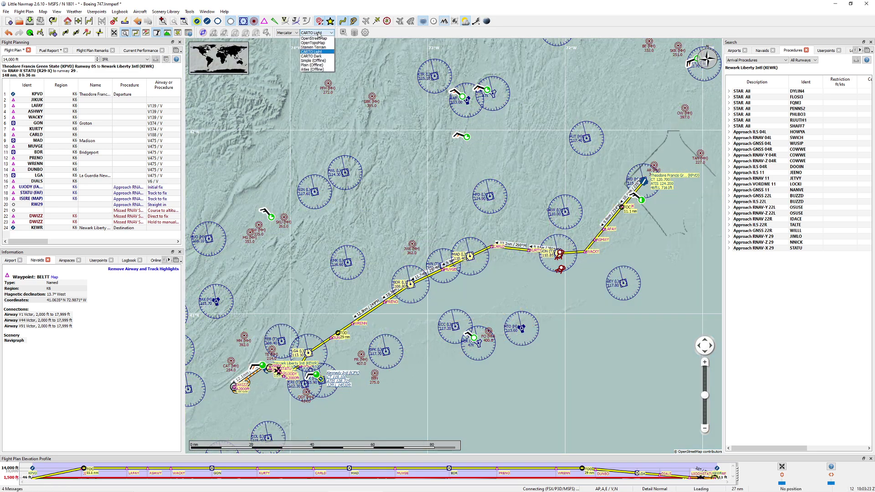
pyautogui.click(313, 64)
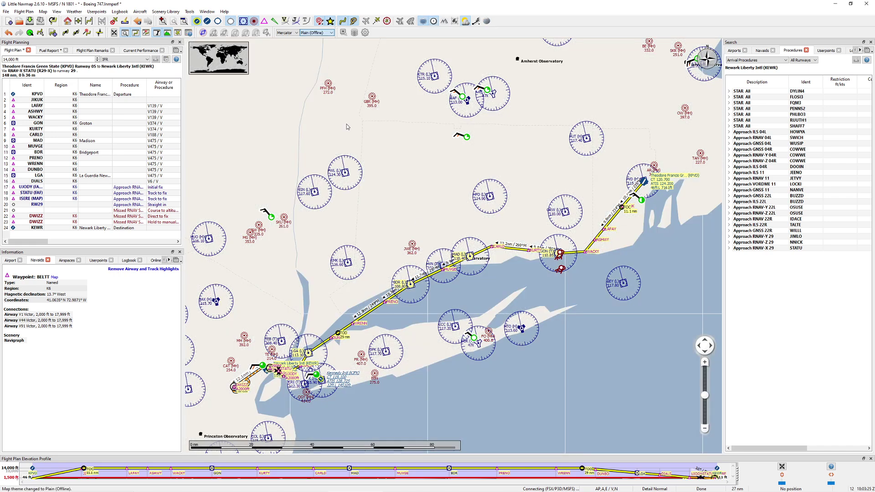
pyautogui.click(316, 33)
pyautogui.click(317, 36)
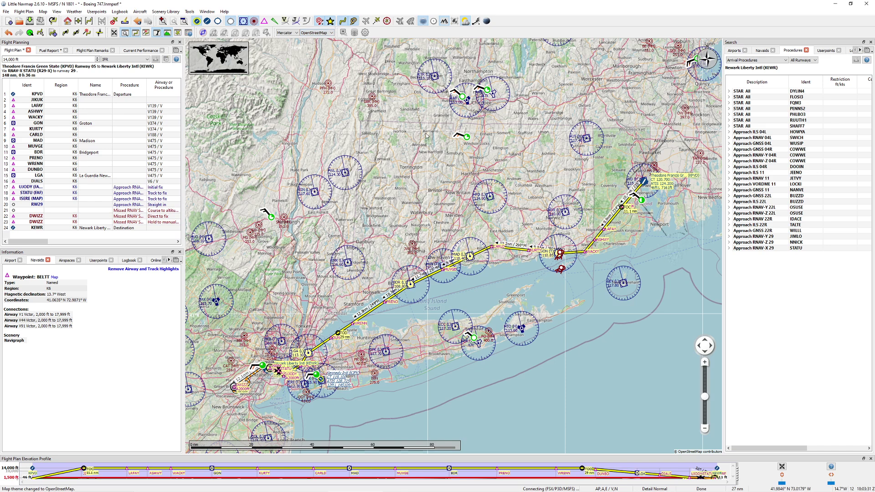
pyautogui.moveTo(435, 183); pyautogui.dragTo(435, 163)
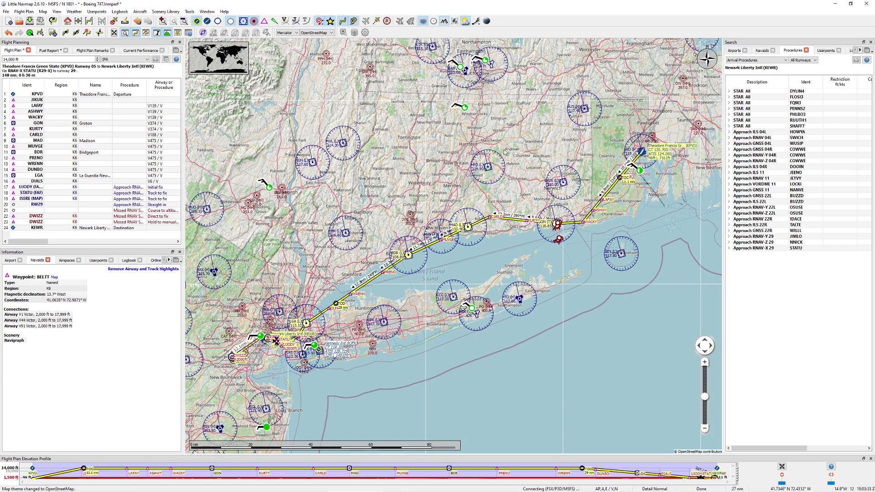